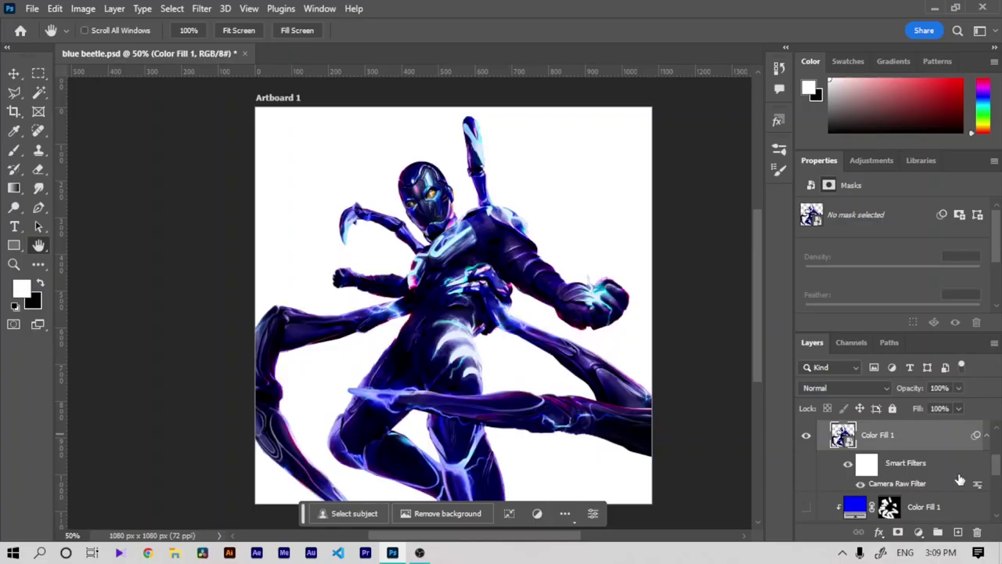
Step: Check the man's portrait and face layers by briefly toggling their visibility
{"action": "scroll", "coordinate": [800, 460], "scroll_direction": "up", "scroll_amount": 2}
{"action": "left_click", "coordinate": [806, 460]}
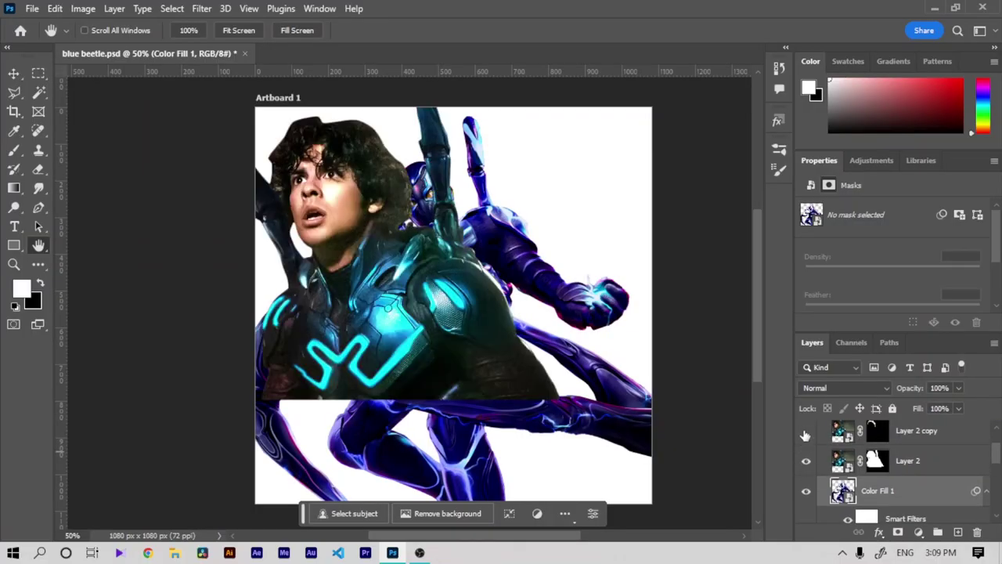
{"action": "left_click", "coordinate": [805, 461]}
{"action": "scroll", "coordinate": [998, 444], "scroll_direction": "up", "scroll_amount": 2}
{"action": "scroll", "coordinate": [998, 444], "scroll_direction": "down", "scroll_amount": 3}
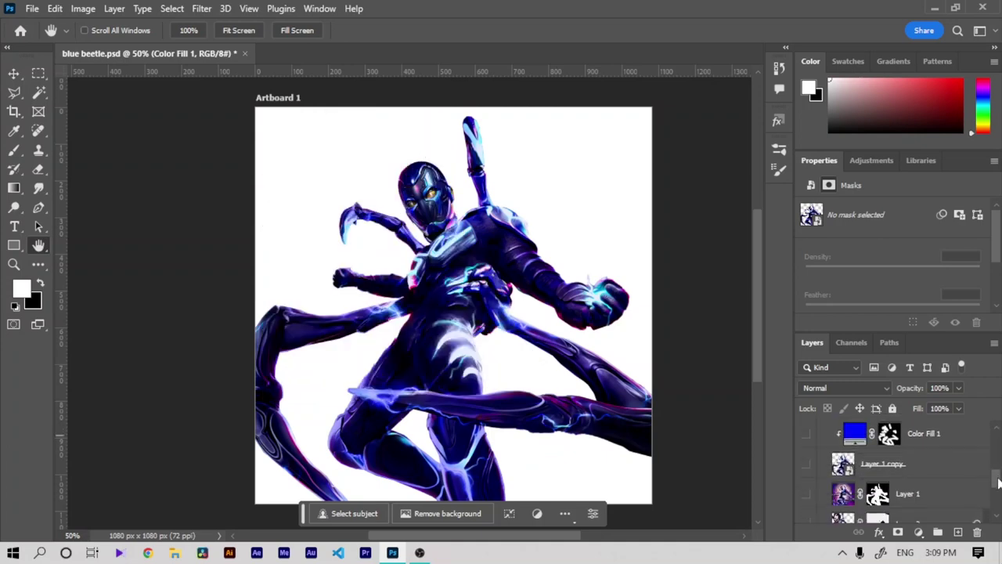
{"action": "scroll", "coordinate": [998, 444], "scroll_direction": "down", "scroll_amount": 2}
{"action": "left_click", "coordinate": [806, 479]}
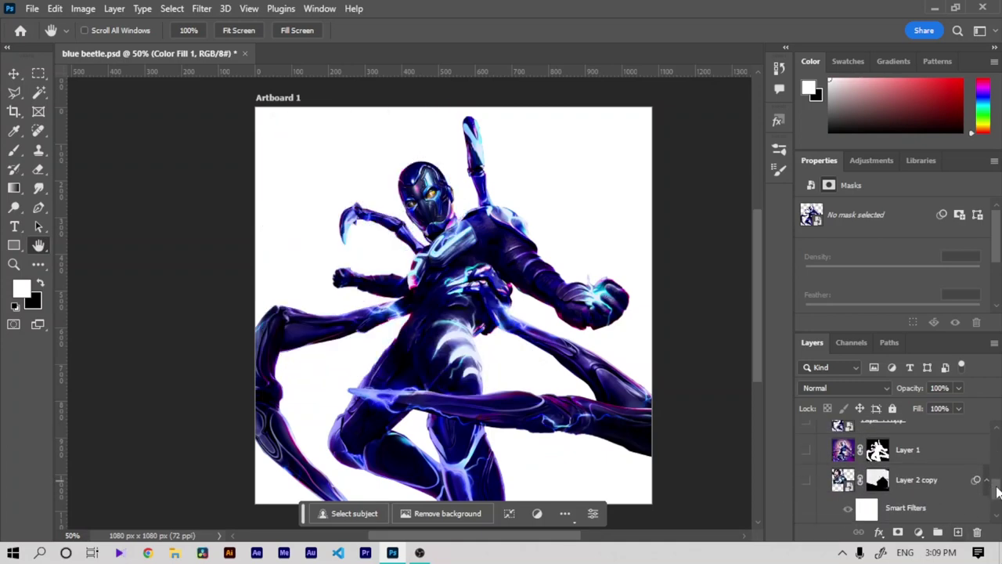
Step: Turn on Layer 4 and the city background layer so the neon city shows behind the hero
{"action": "scroll", "coordinate": [998, 490], "scroll_direction": "up", "scroll_amount": 3}
{"action": "scroll", "coordinate": [998, 469], "scroll_direction": "up", "scroll_amount": 2}
{"action": "left_click", "coordinate": [805, 455]}
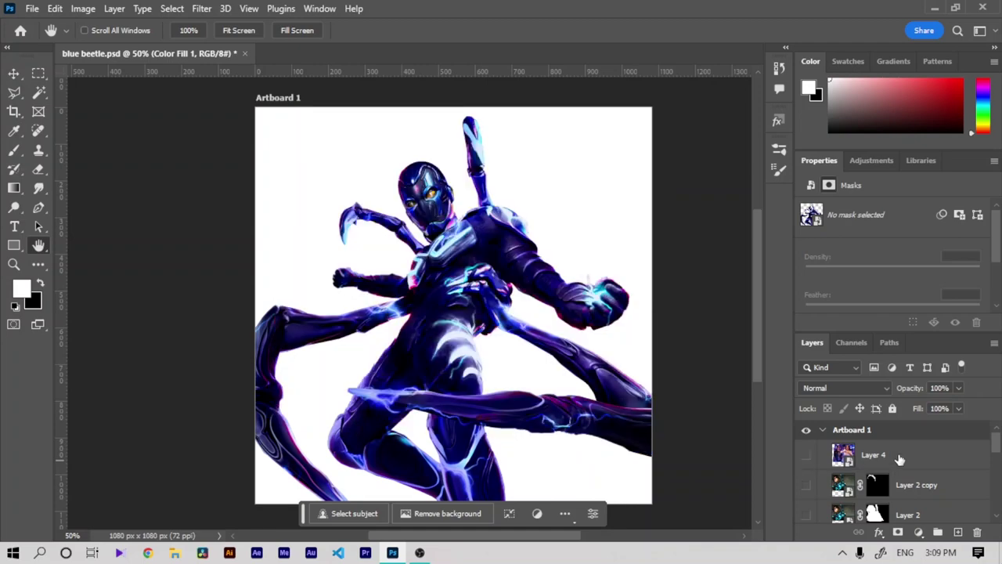
{"action": "scroll", "coordinate": [899, 470], "scroll_direction": "down", "scroll_amount": 2}
{"action": "scroll", "coordinate": [900, 470], "scroll_direction": "down", "scroll_amount": 2}
{"action": "scroll", "coordinate": [899, 470], "scroll_direction": "down", "scroll_amount": 1}
{"action": "left_click", "coordinate": [805, 508]}
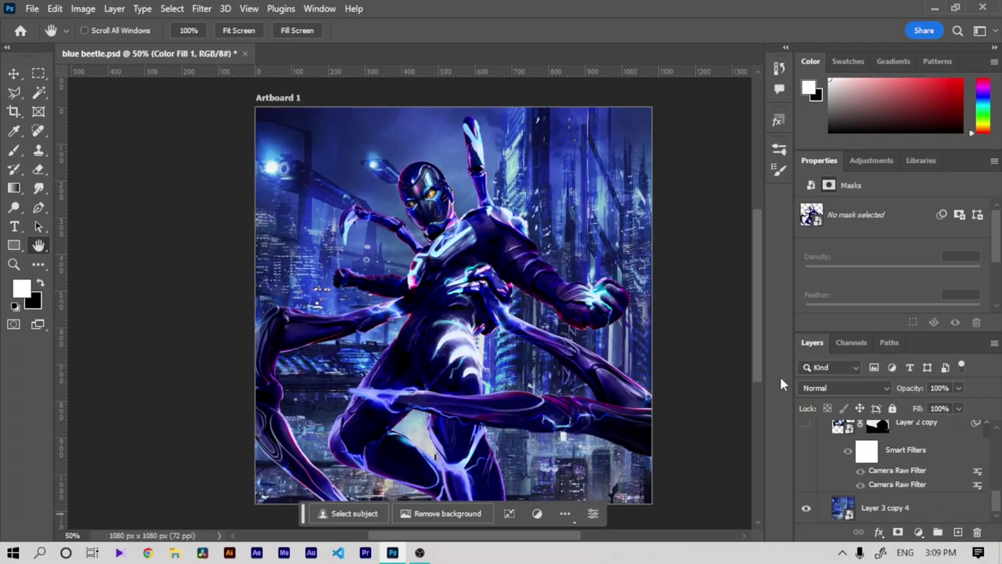
{"action": "left_click_drag", "start_coordinate": [995, 498], "coordinate": [992, 458]}
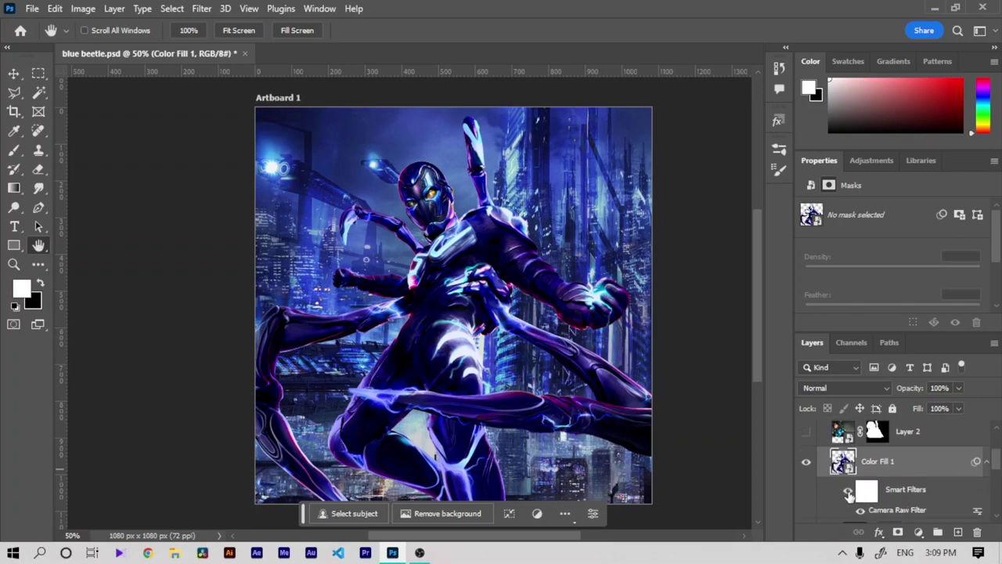
{"action": "scroll", "coordinate": [998, 477], "scroll_direction": "up", "scroll_amount": 5}
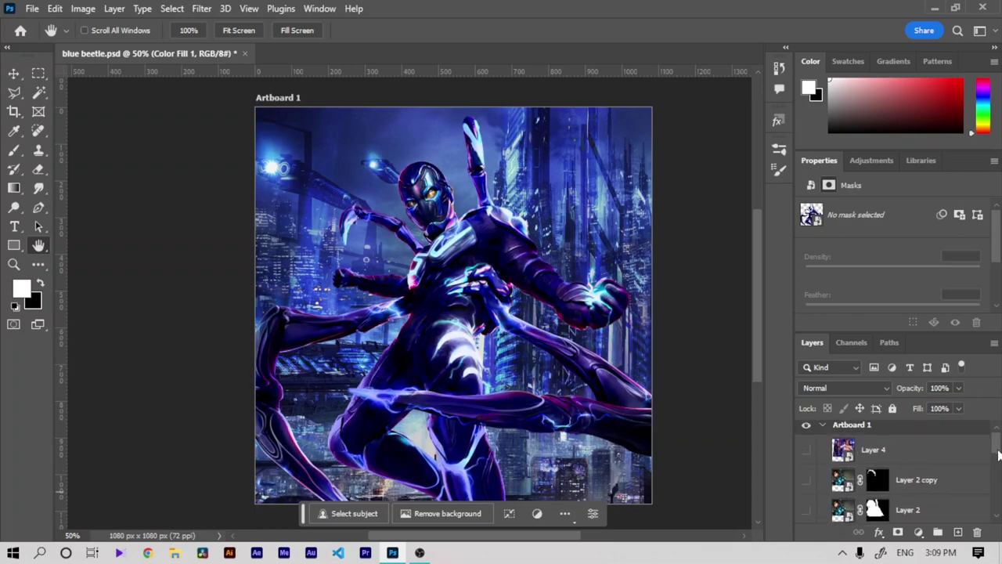
Step: Make the Layer 4 photo of the woman visible
{"action": "left_click", "coordinate": [819, 462]}
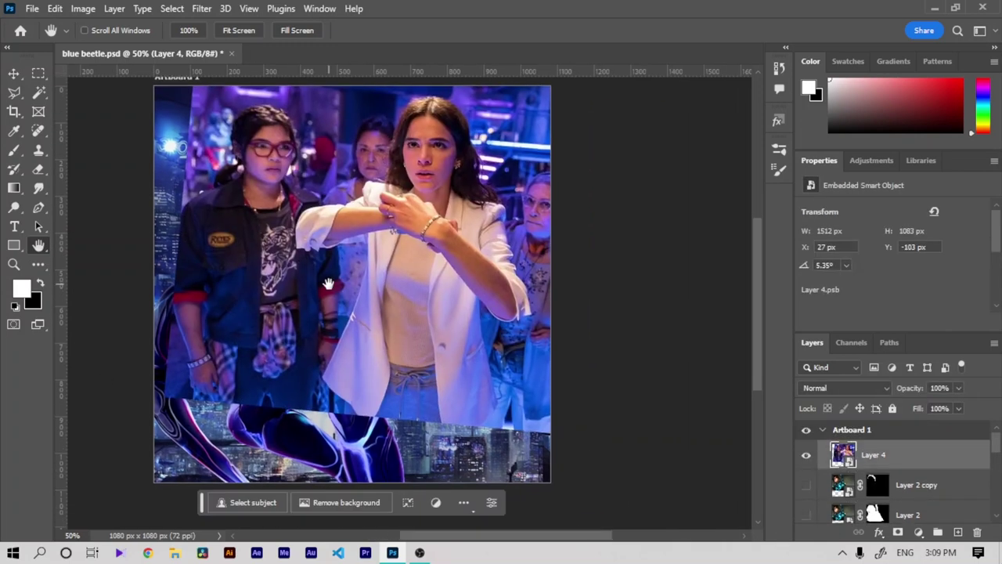
{"action": "scroll", "coordinate": [329, 284], "scroll_direction": "up", "scroll_amount": 2}
{"action": "scroll", "coordinate": [270, 328], "scroll_direction": "up", "scroll_amount": 2}
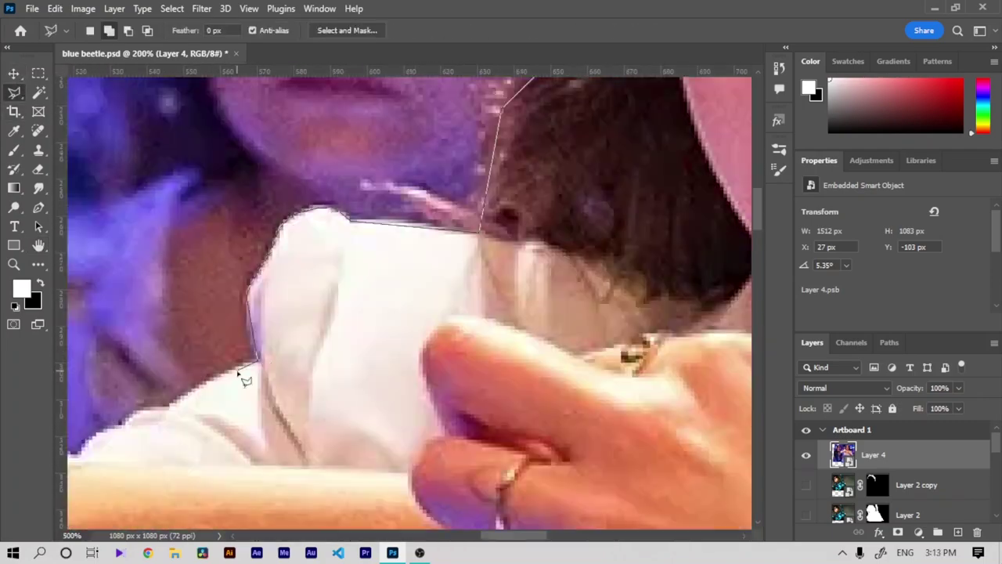
{"action": "scroll", "coordinate": [405, 377], "scroll_direction": "up", "scroll_amount": 1}
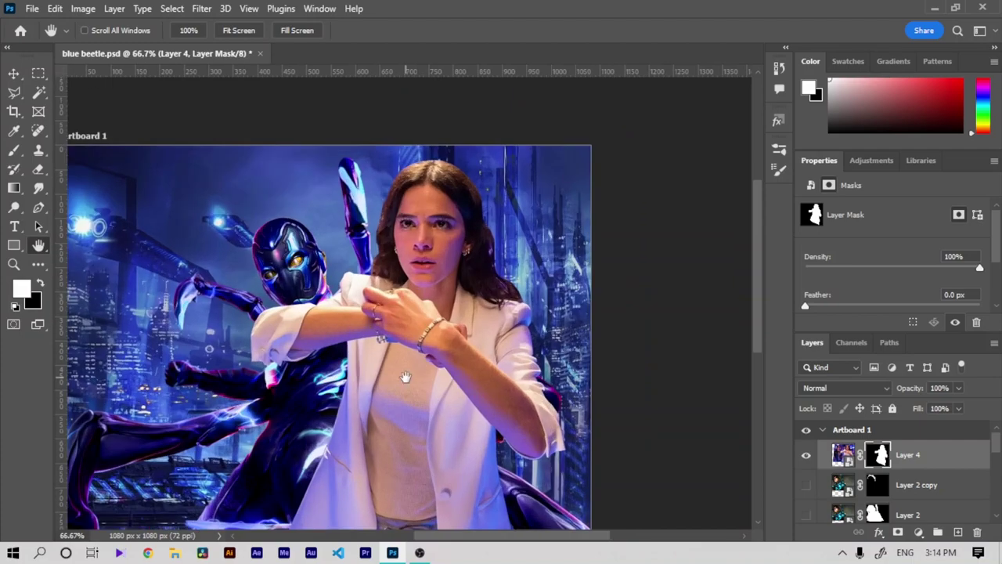
{"action": "scroll", "coordinate": [406, 378], "scroll_direction": "up", "scroll_amount": 1}
{"action": "scroll", "coordinate": [405, 377], "scroll_direction": "up", "scroll_amount": 1}
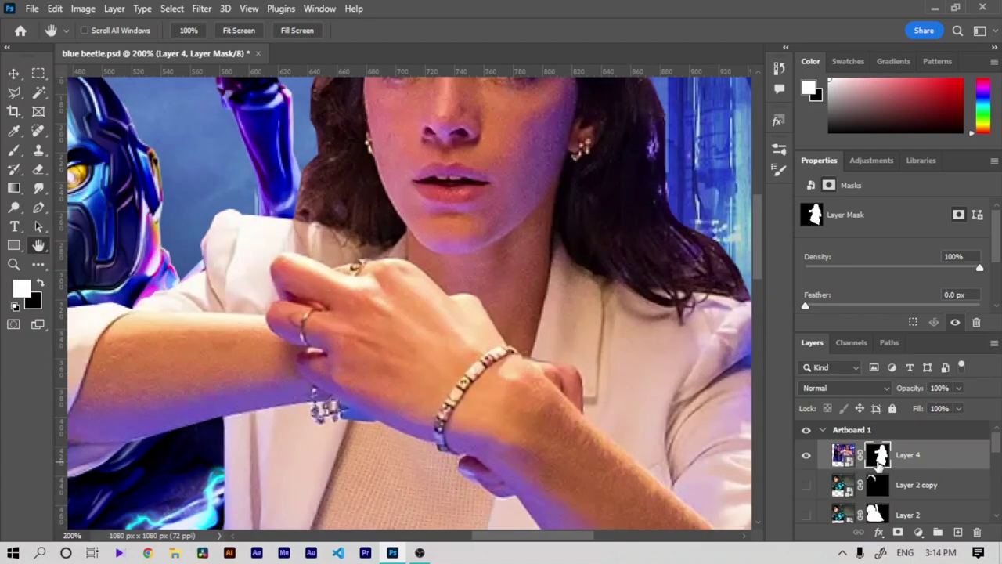
Step: Refine Layer 4's mask around the woman in Select and Mask with Smooth 28
{"action": "key", "text": "ctrl+alt+r"}
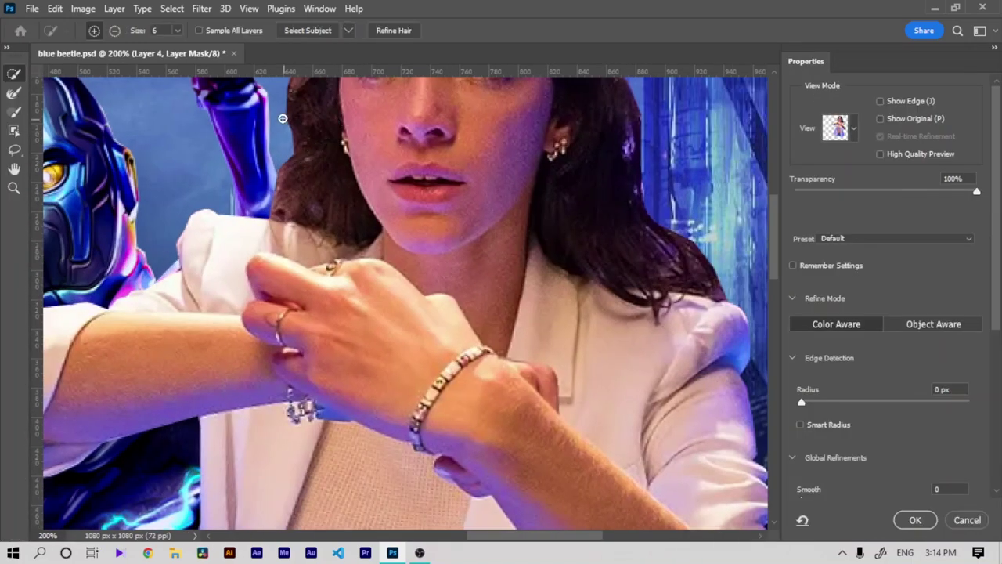
{"action": "left_click", "coordinate": [14, 92]}
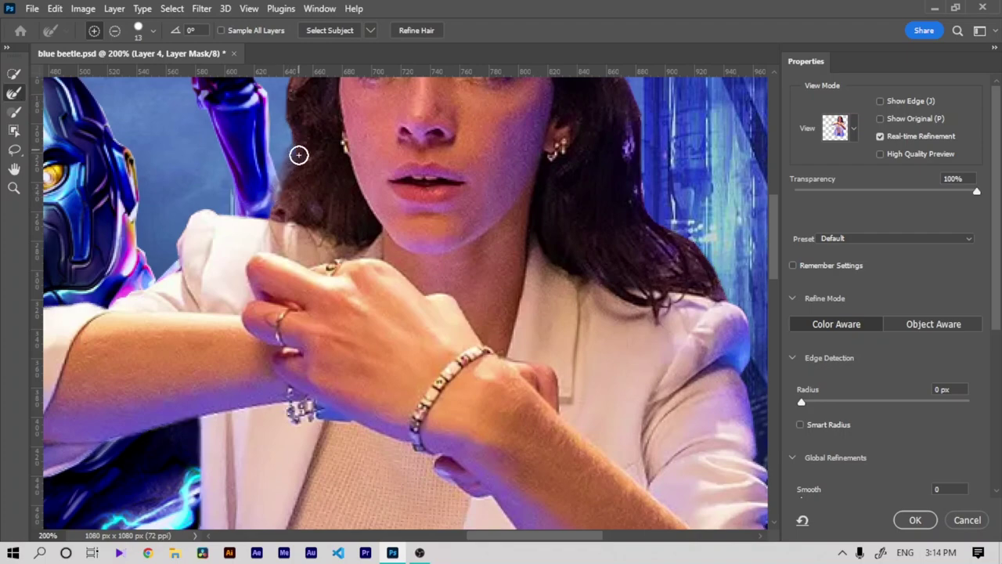
{"action": "key", "text": "ctrl+minus"}
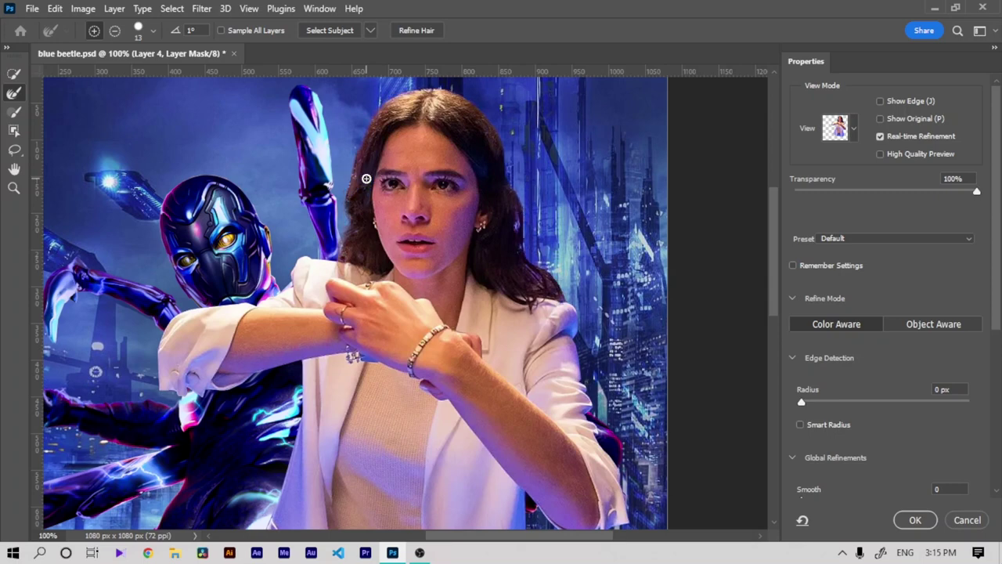
{"action": "scroll", "coordinate": [953, 265], "scroll_direction": "down", "scroll_amount": 3}
{"action": "scroll", "coordinate": [862, 345], "scroll_direction": "down", "scroll_amount": 1}
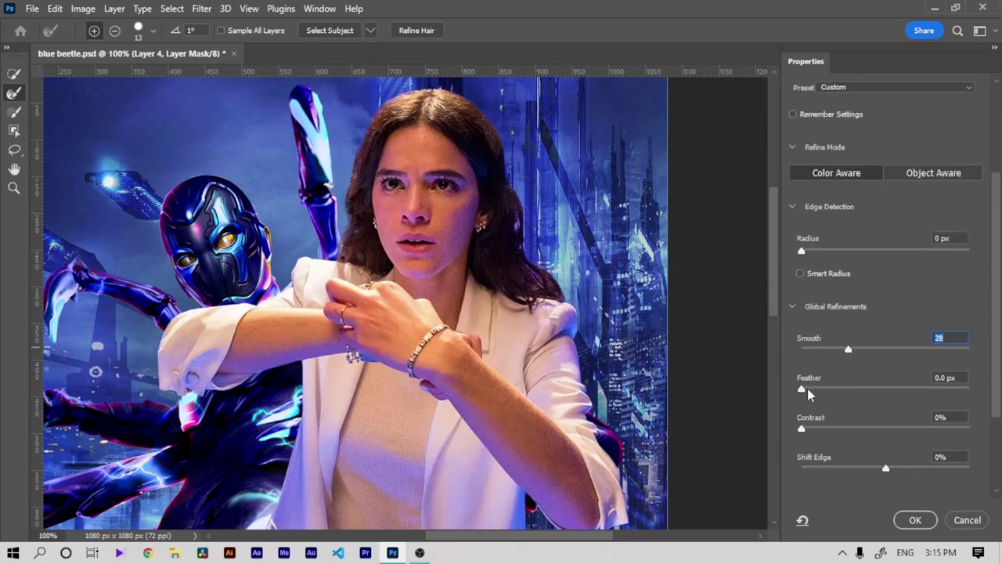
{"action": "left_click", "coordinate": [908, 520]}
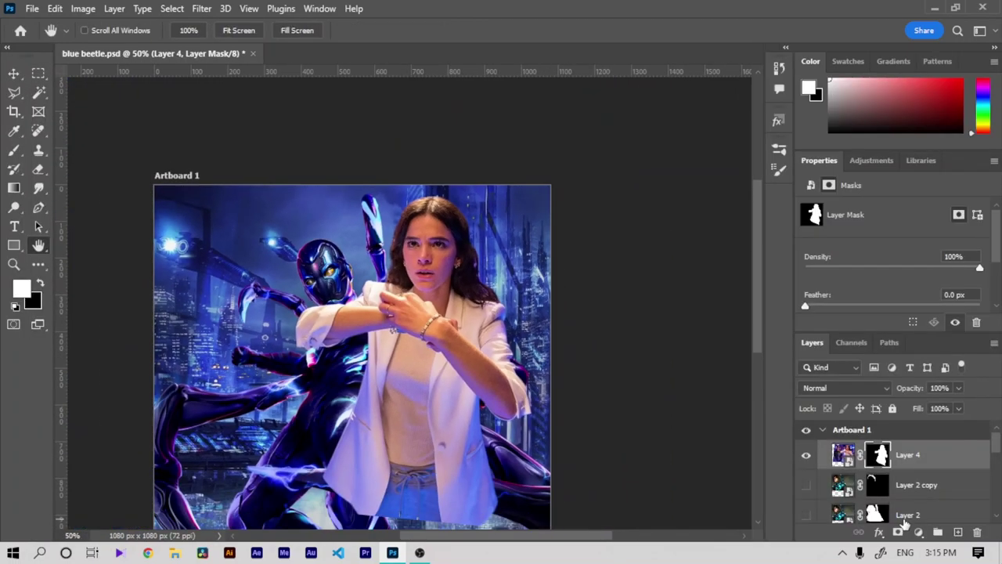
Step: Convert the duplicated woman layer to a smart object and hide it
{"action": "right_click", "coordinate": [880, 466]}
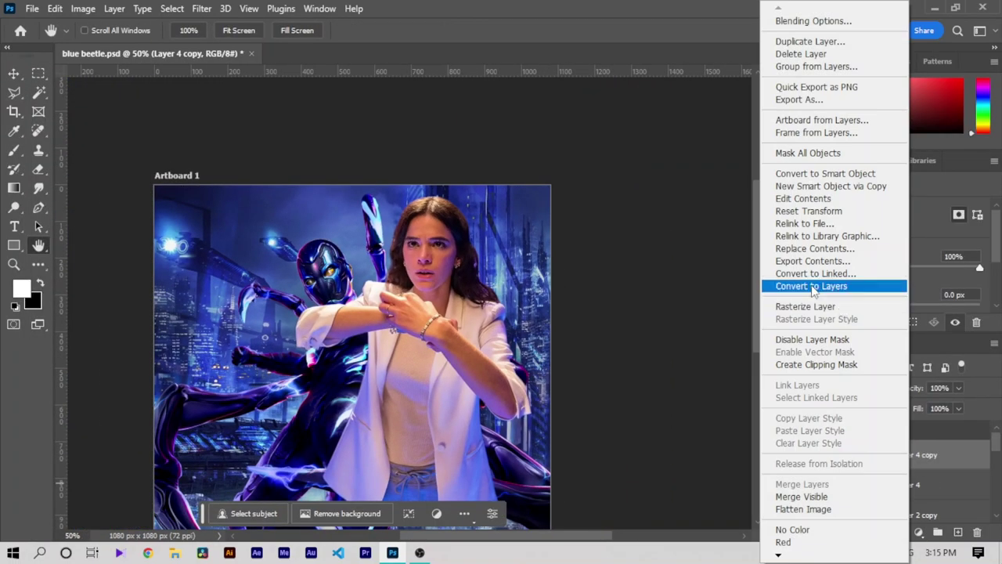
{"action": "left_click", "coordinate": [825, 173]}
{"action": "left_click", "coordinate": [803, 466]}
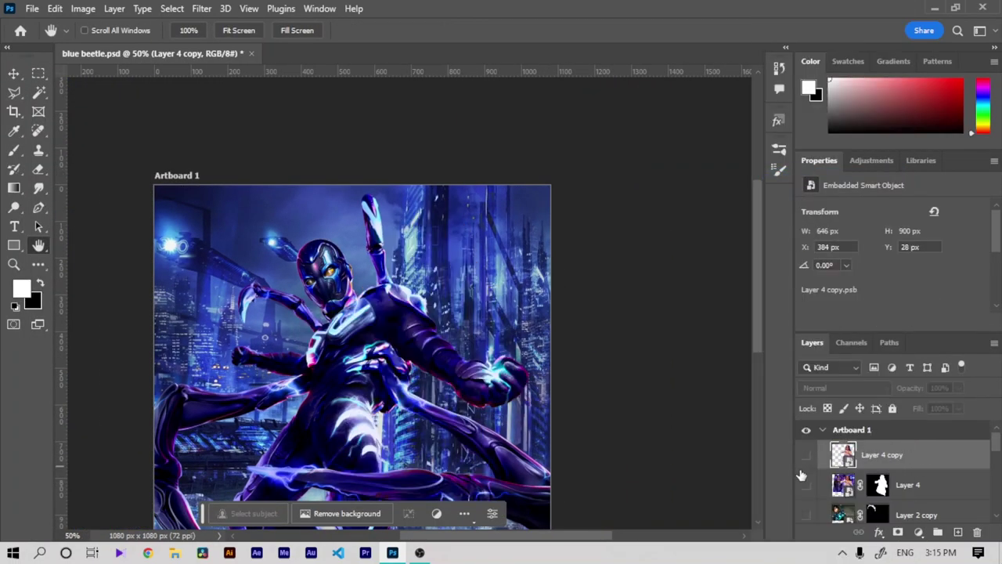
{"action": "key", "text": "ctrl+plus"}
{"action": "scroll", "coordinate": [323, 418], "scroll_direction": "down", "scroll_amount": 2}
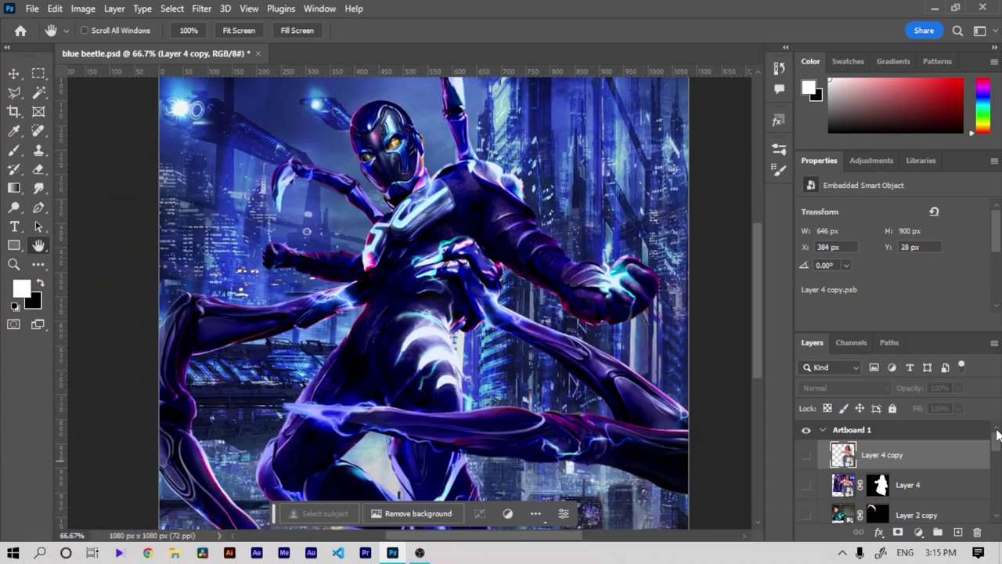
Step: Open the Camera Raw filter on the city background layer
{"action": "left_click_drag", "start_coordinate": [998, 435], "coordinate": [996, 513]}
{"action": "left_click", "coordinate": [885, 508]}
{"action": "left_click", "coordinate": [201, 9]}
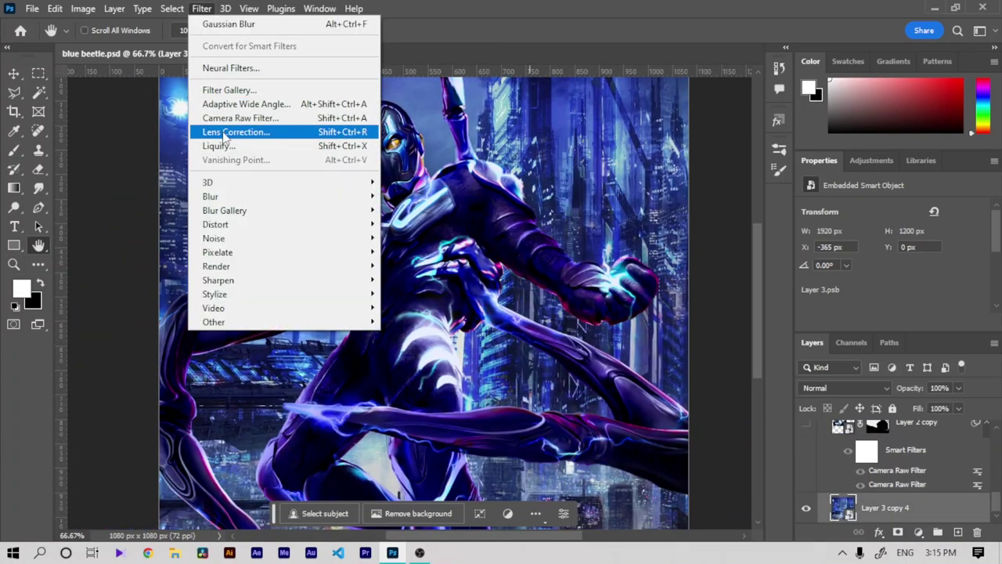
{"action": "left_click", "coordinate": [225, 132]}
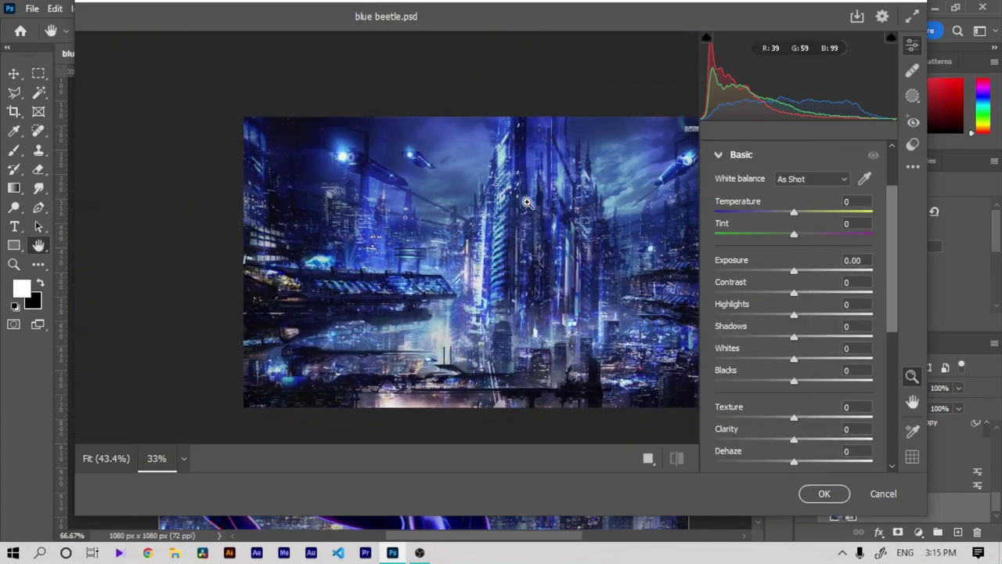
{"action": "left_click_drag", "start_coordinate": [521, 201], "coordinate": [631, 209]}
Step: Adjust the city's exposure, contrast, highlights, whites and colour temperature in Camera Raw
{"action": "left_click", "coordinate": [788, 272]}
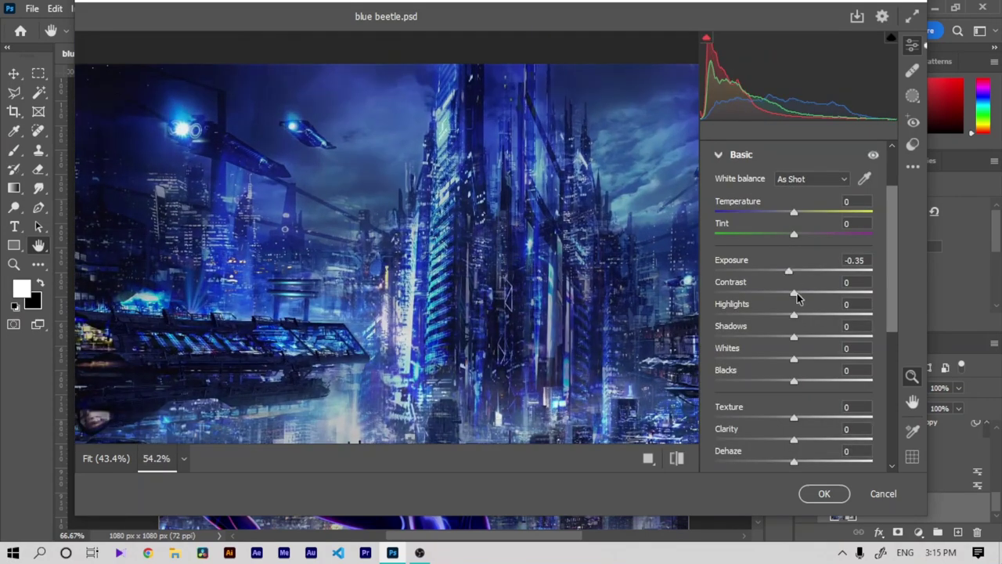
{"action": "mouse_move", "coordinate": [797, 296]}
{"action": "left_mouse_down"}
{"action": "mouse_move", "coordinate": [812, 290]}
{"action": "mouse_move", "coordinate": [845, 323]}
{"action": "mouse_move", "coordinate": [841, 337]}
{"action": "mouse_move", "coordinate": [853, 338]}
{"action": "left_mouse_up"}
{"action": "left_click", "coordinate": [844, 314]}
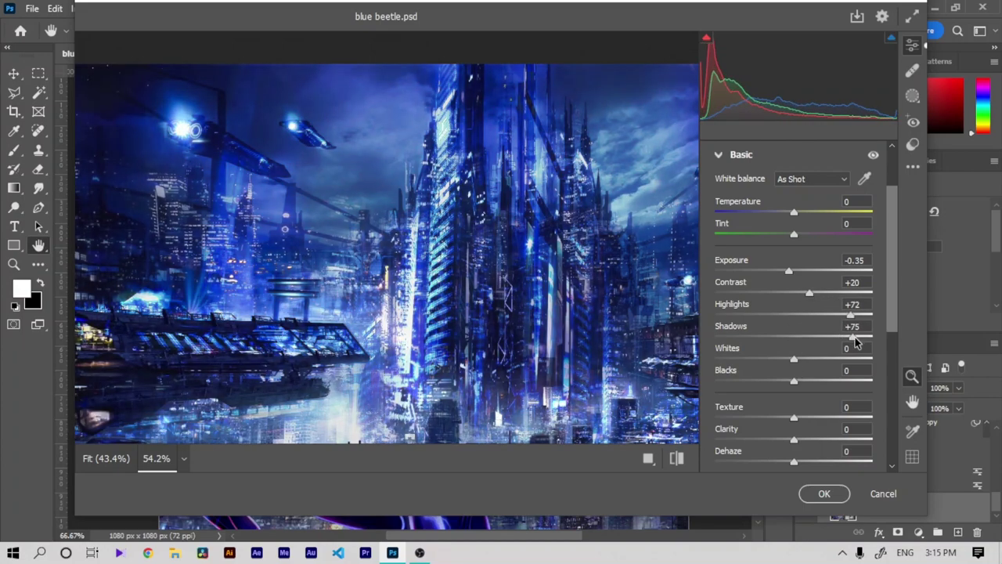
{"action": "mouse_move", "coordinate": [798, 359]}
{"action": "left_mouse_down"}
{"action": "mouse_move", "coordinate": [824, 359]}
{"action": "mouse_move", "coordinate": [811, 362]}
{"action": "left_mouse_up"}
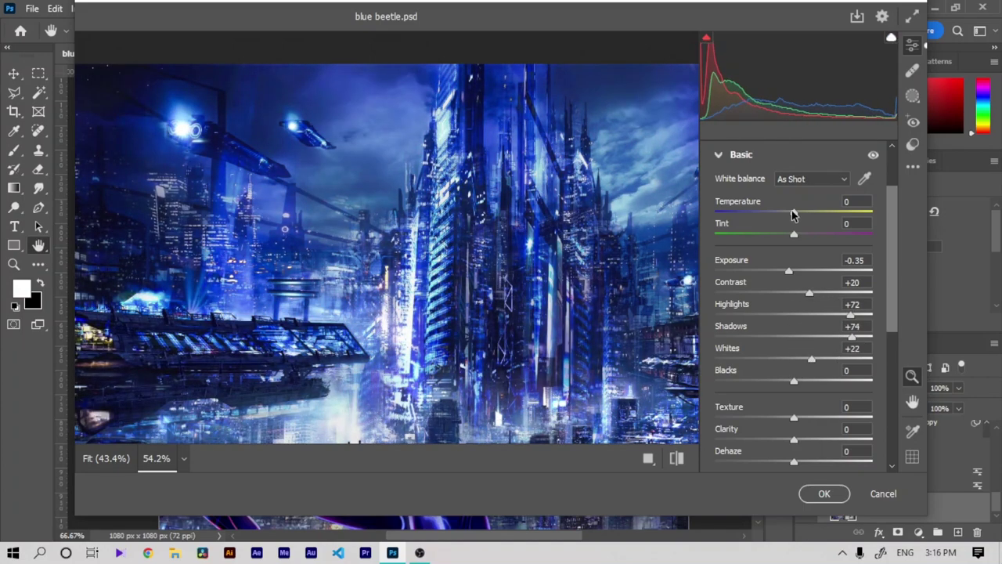
{"action": "mouse_move", "coordinate": [793, 215]}
{"action": "left_mouse_down"}
{"action": "mouse_move", "coordinate": [809, 218]}
{"action": "mouse_move", "coordinate": [738, 231]}
{"action": "mouse_move", "coordinate": [766, 233]}
{"action": "left_mouse_up"}
Step: Set Texture to +100, Clarity to +26 and Vibrance to −19
{"action": "scroll", "coordinate": [895, 251], "scroll_direction": "down", "scroll_amount": 1}
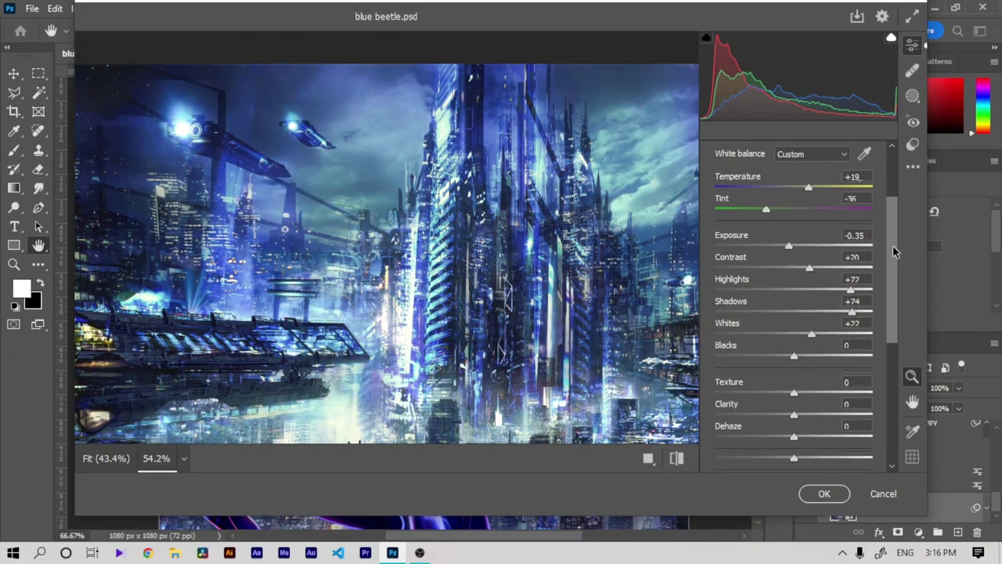
{"action": "scroll", "coordinate": [894, 251], "scroll_direction": "down", "scroll_amount": 4}
{"action": "left_click_drag", "start_coordinate": [786, 297], "coordinate": [873, 298]}
{"action": "left_click_drag", "start_coordinate": [794, 320], "coordinate": [815, 320]}
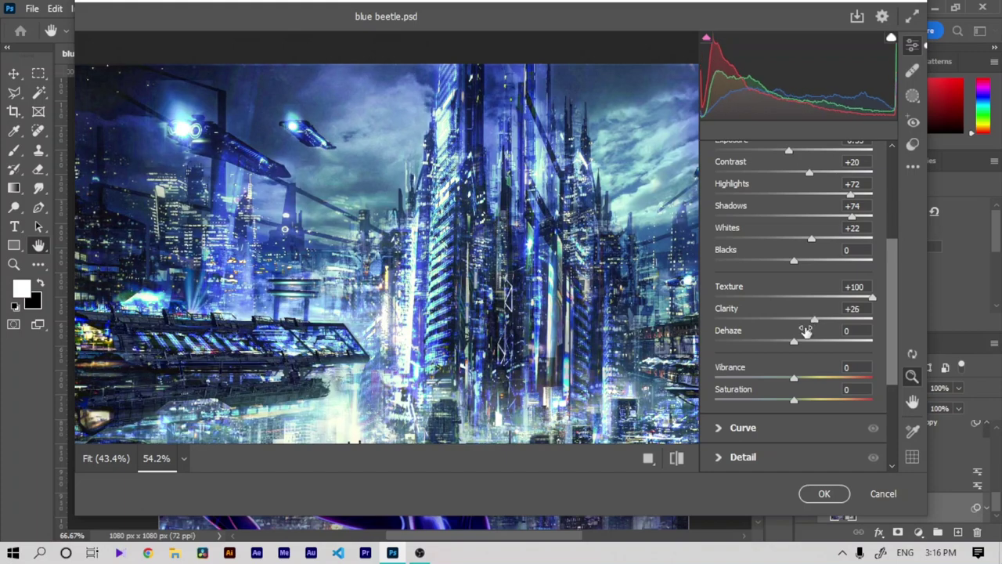
{"action": "left_click_drag", "start_coordinate": [791, 373], "coordinate": [779, 377]}
{"action": "scroll", "coordinate": [507, 274], "scroll_direction": "down", "scroll_amount": 3}
{"action": "scroll", "coordinate": [507, 274], "scroll_direction": "up", "scroll_amount": 2}
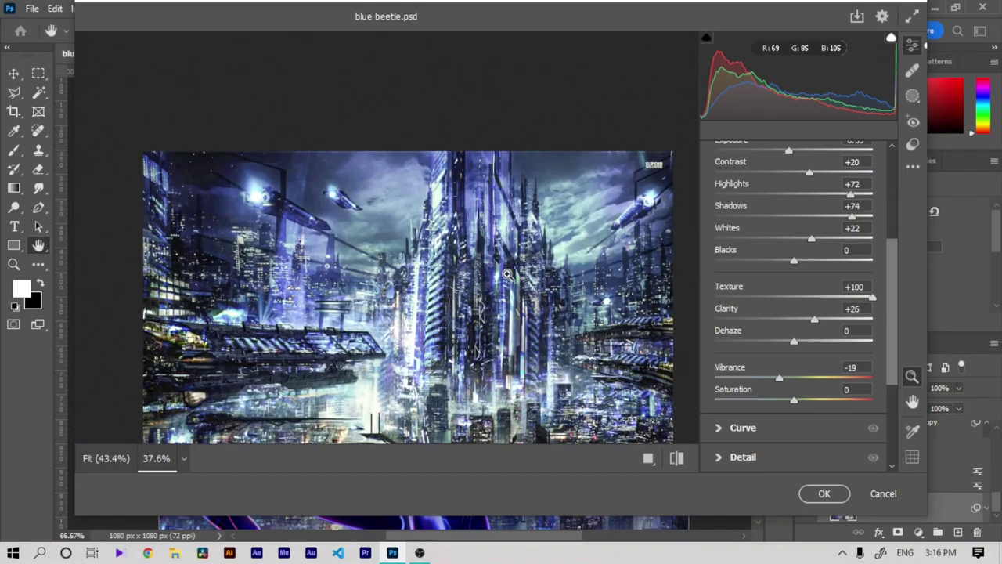
{"action": "scroll", "coordinate": [471, 242], "scroll_direction": "up", "scroll_amount": 2}
{"action": "scroll", "coordinate": [830, 330], "scroll_direction": "down", "scroll_amount": 5}
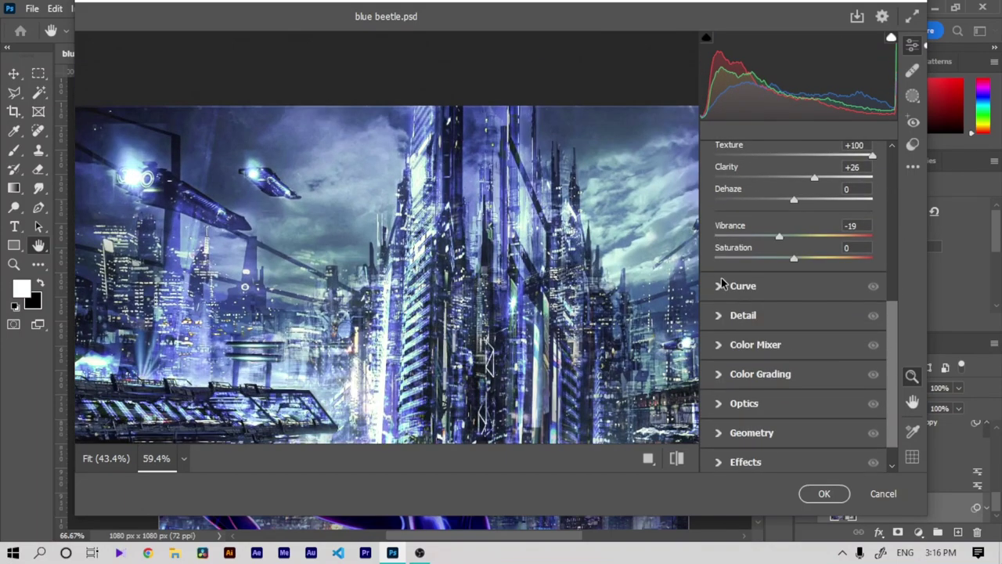
Step: Reshape the tone curve, including the red and blue channel curves
{"action": "left_click", "coordinate": [722, 286]}
{"action": "left_click_drag", "start_coordinate": [874, 211], "coordinate": [863, 217]}
{"action": "left_click_drag", "start_coordinate": [798, 287], "coordinate": [798, 290]}
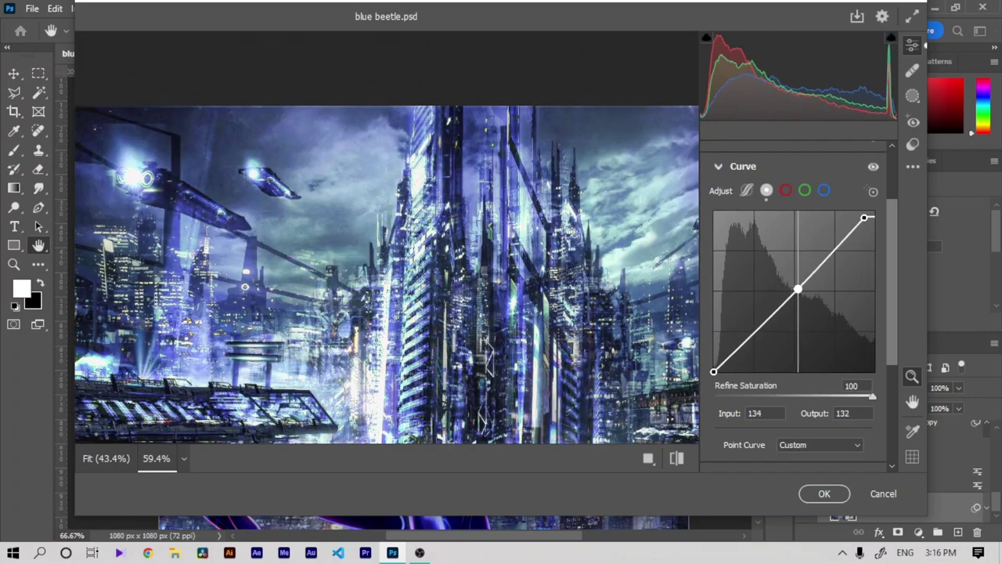
{"action": "left_click", "coordinate": [784, 191]}
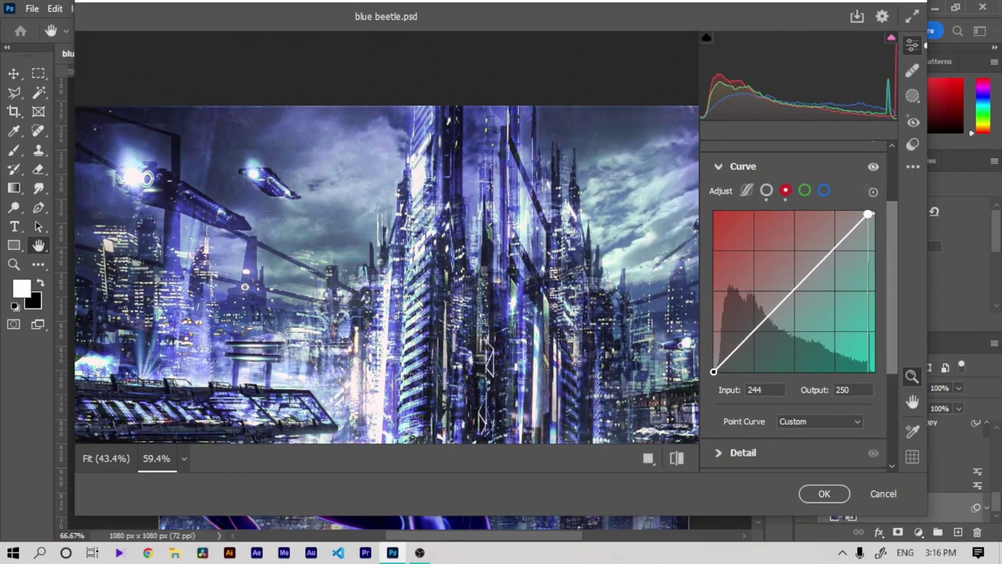
{"action": "left_click", "coordinate": [824, 190]}
{"action": "left_click_drag", "start_coordinate": [873, 212], "coordinate": [866, 212]}
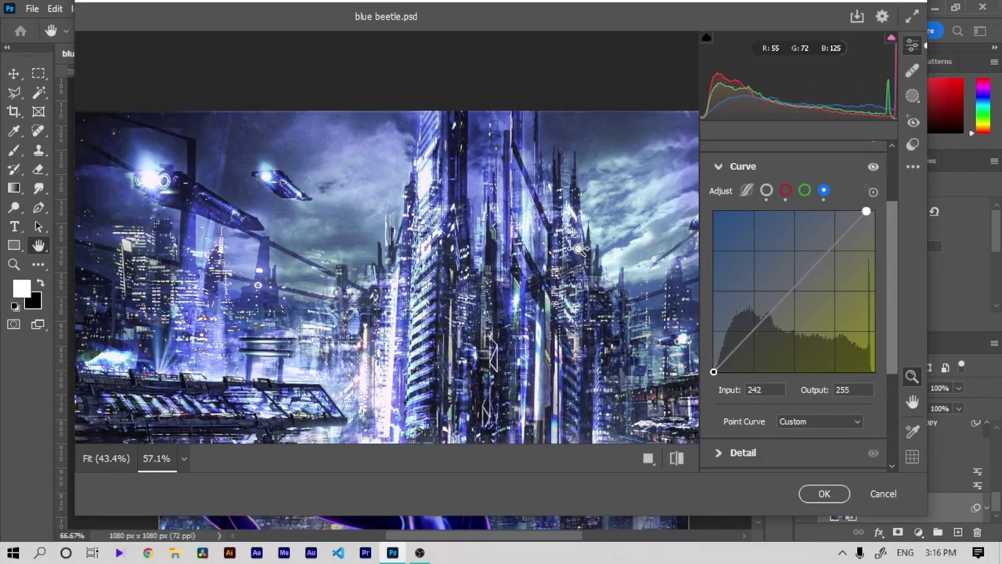
Step: Set Noise Reduction to 44 and apply the Camera Raw filter
{"action": "scroll", "coordinate": [665, 407], "scroll_direction": "down", "scroll_amount": 2}
{"action": "left_click", "coordinate": [724, 451]}
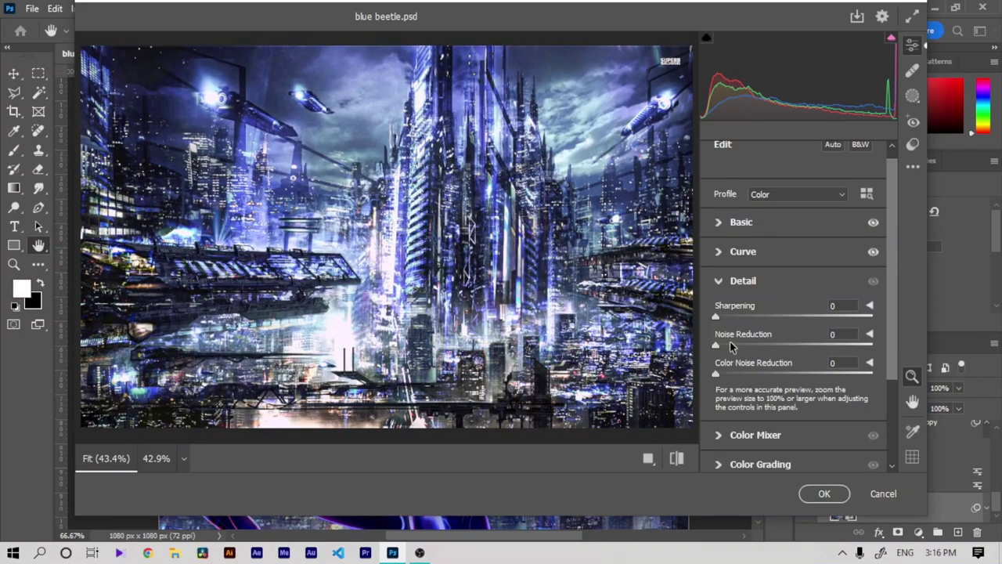
{"action": "scroll", "coordinate": [873, 293], "scroll_direction": "down", "scroll_amount": 3}
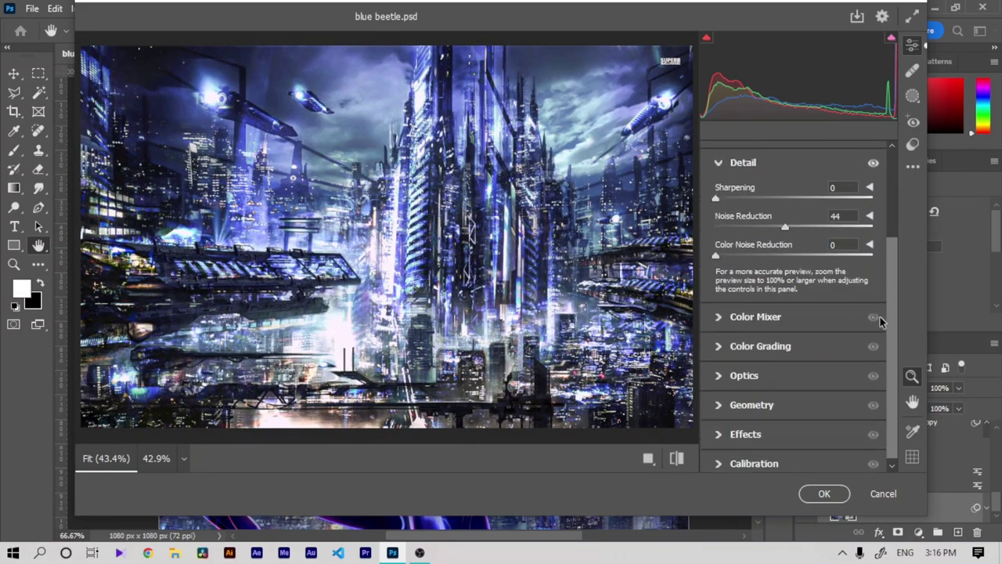
{"action": "left_click", "coordinate": [818, 493]}
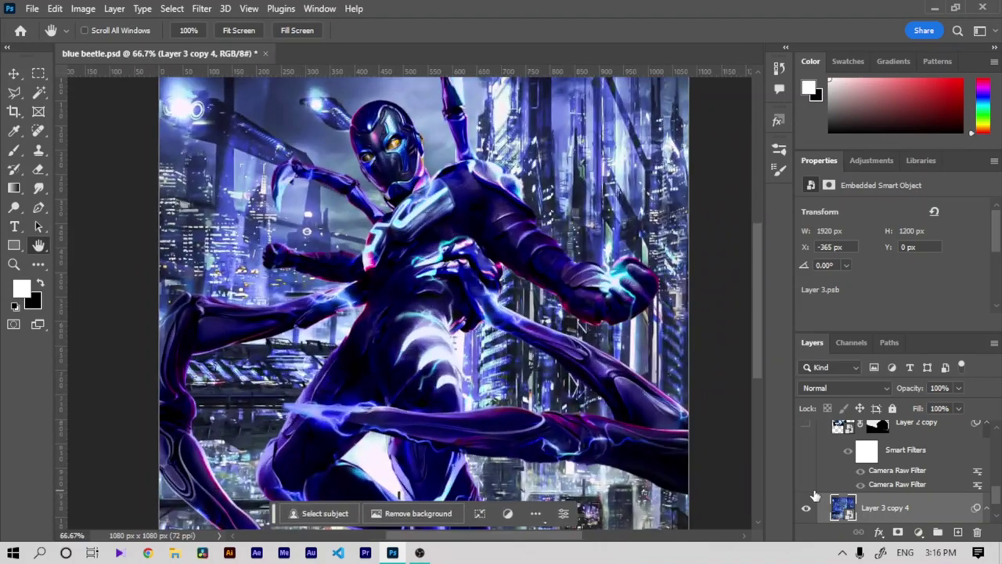
Step: Apply a Path Blur to the city background, bending the path upward (Speed 50%, End Point Speed 43 px)
{"action": "left_click", "coordinate": [202, 9]}
{"action": "left_click", "coordinate": [173, 8]}
{"action": "left_click", "coordinate": [202, 9]}
{"action": "mouse_move", "coordinate": [224, 210]}
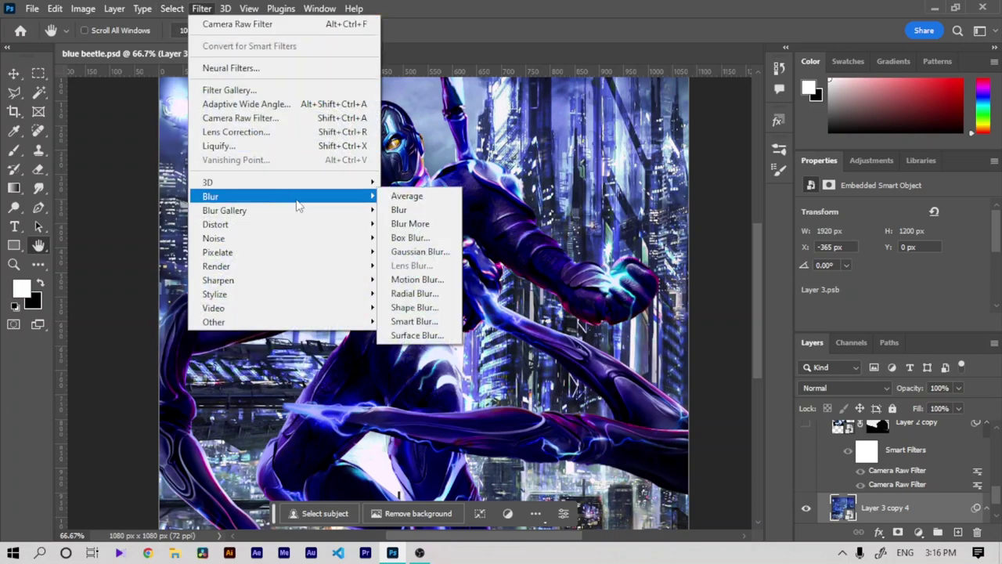
{"action": "left_click", "coordinate": [409, 252]}
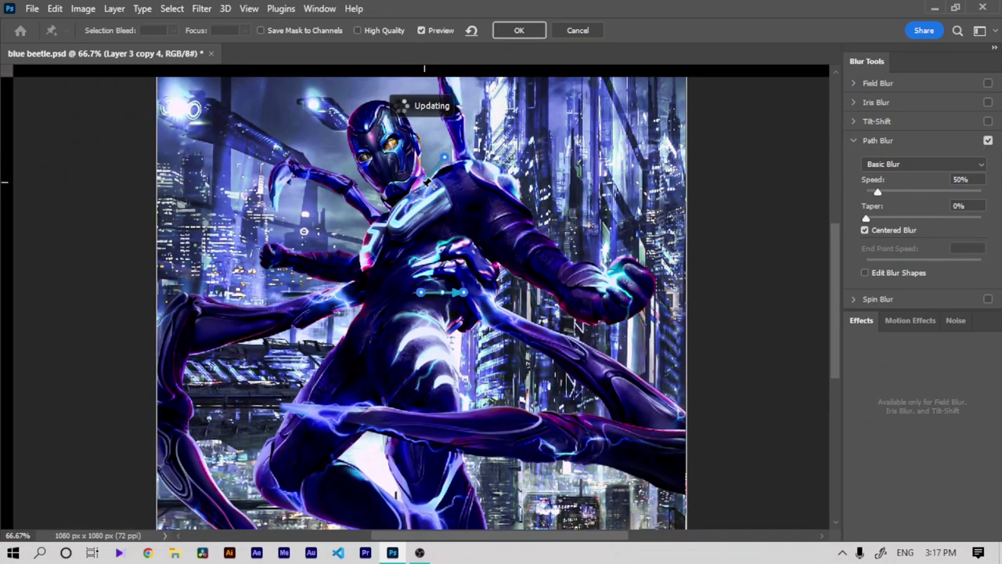
{"action": "left_click", "coordinate": [572, 274]}
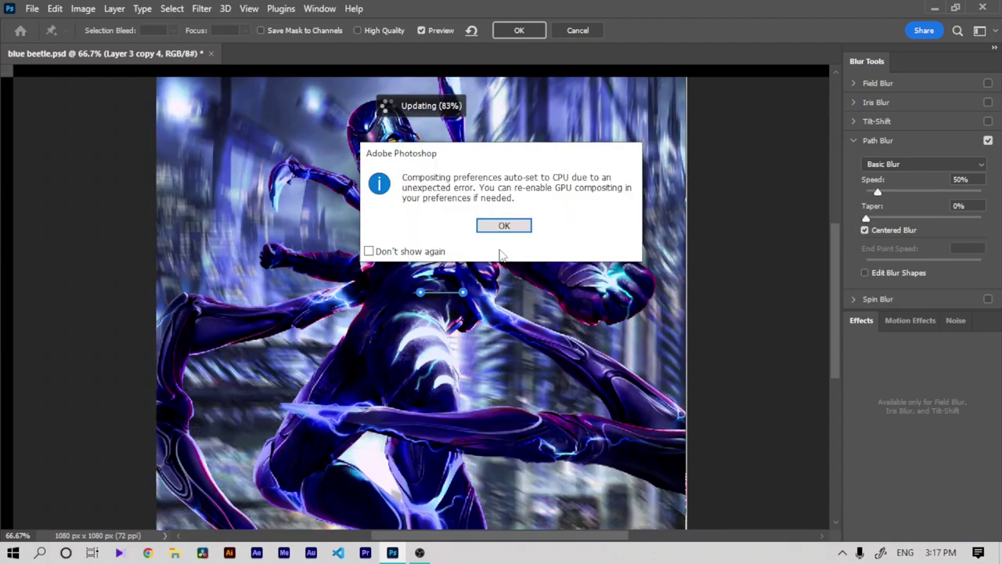
{"action": "left_click", "coordinate": [503, 224]}
{"action": "left_click_drag", "start_coordinate": [421, 194], "coordinate": [448, 172]}
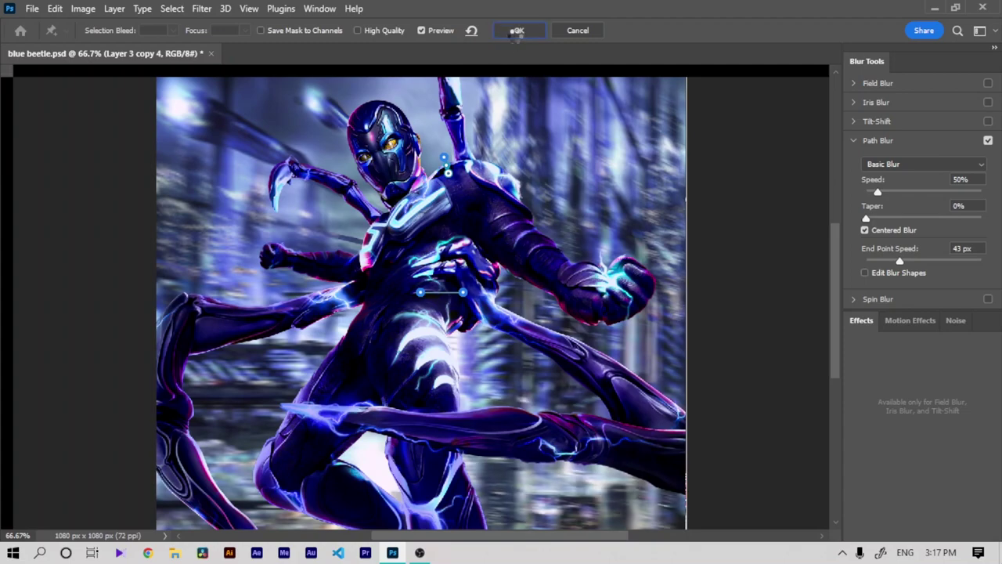
{"action": "key", "text": "ctrl+minus"}
{"action": "key", "text": "ctrl+minus"}
{"action": "key", "text": "ctrl+plus"}
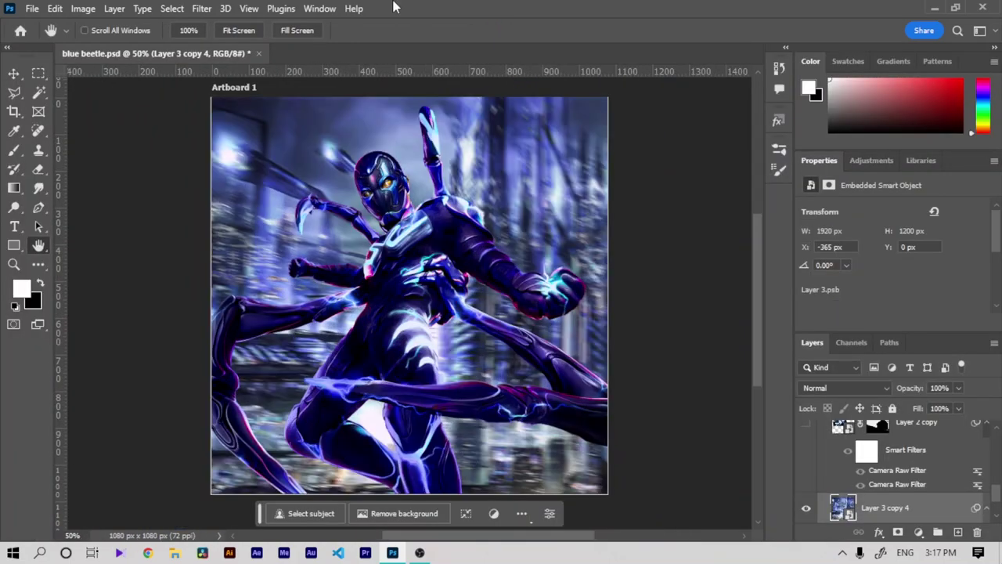
Step: Add a slight 1.6-pixel Gaussian Blur to the city background
{"action": "left_click", "coordinate": [201, 9]}
{"action": "left_click", "coordinate": [415, 245]}
{"action": "left_click_drag", "start_coordinate": [400, 313], "coordinate": [411, 314]}
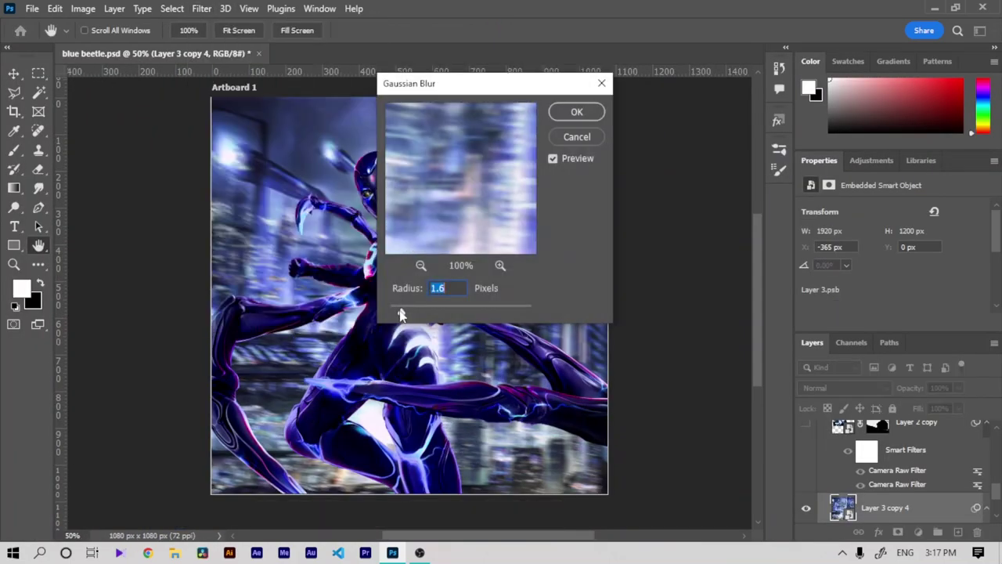
{"action": "left_click", "coordinate": [577, 112]}
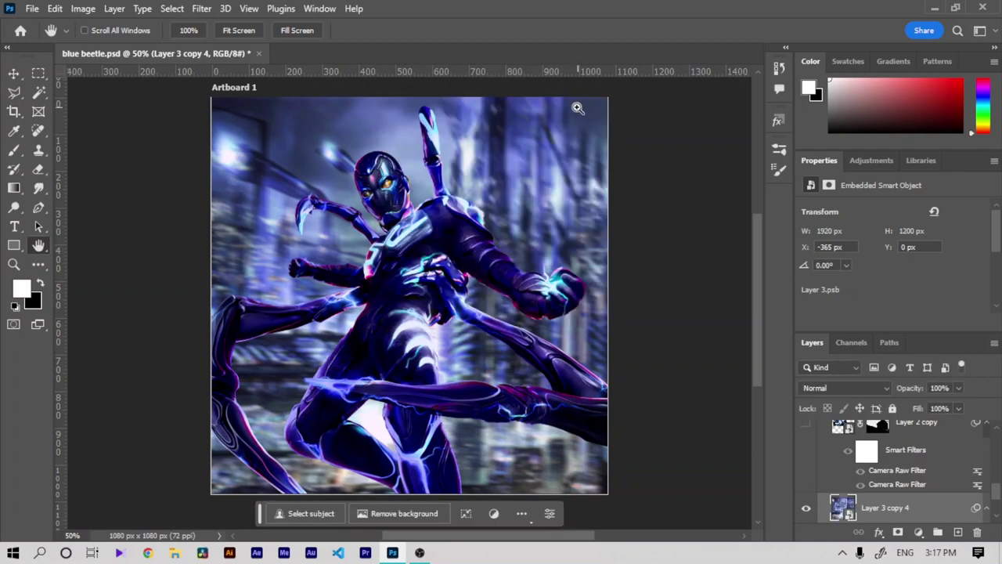
{"action": "key", "text": "ctrl+minus"}
{"action": "key", "text": "ctrl+plus"}
Step: Add a black Solid Color fill layer set to Screen blending
{"action": "left_click", "coordinate": [918, 533]}
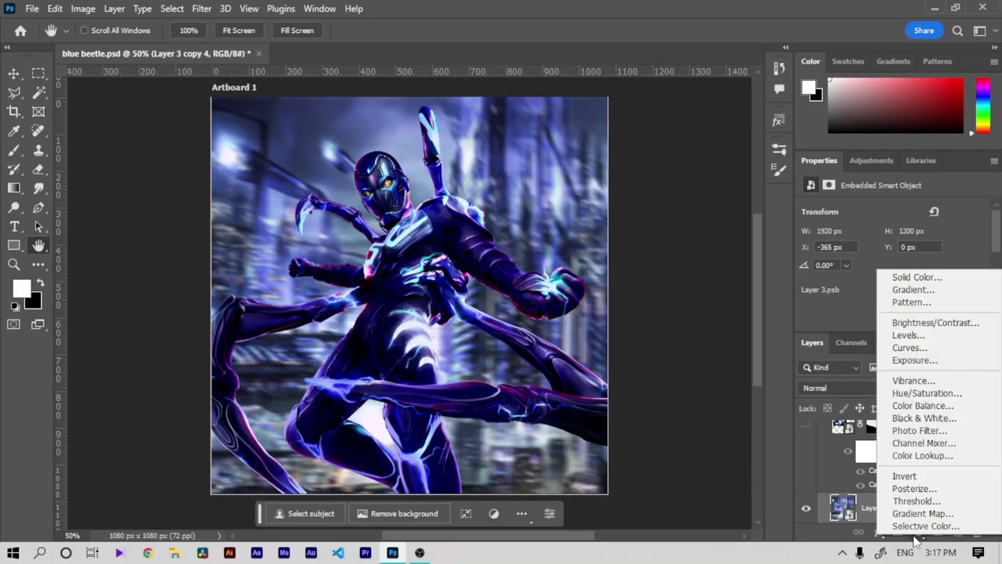
{"action": "left_click", "coordinate": [906, 277]}
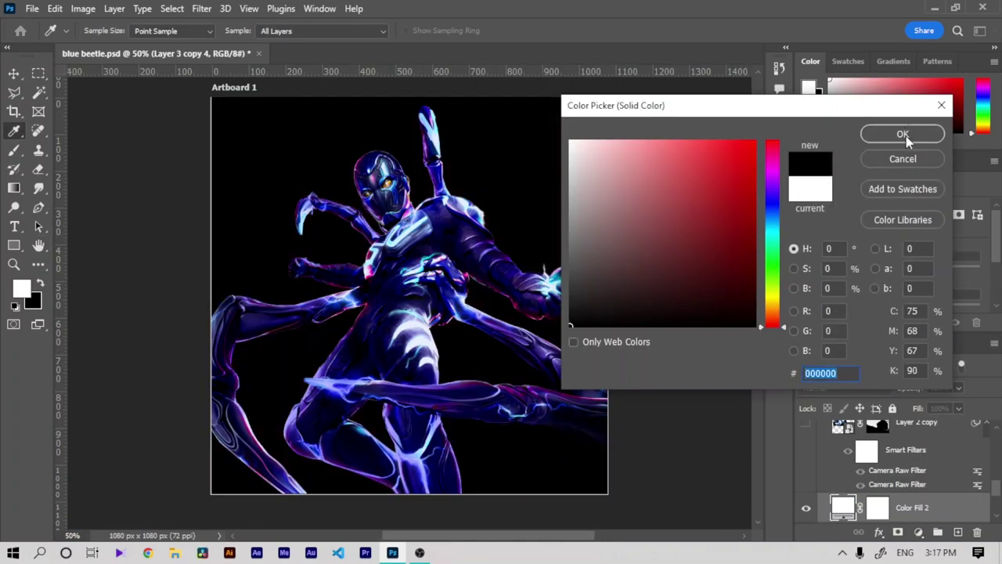
{"action": "left_click", "coordinate": [903, 134]}
{"action": "left_click", "coordinate": [857, 389]}
{"action": "left_click", "coordinate": [814, 286]}
{"action": "left_click", "coordinate": [857, 389]}
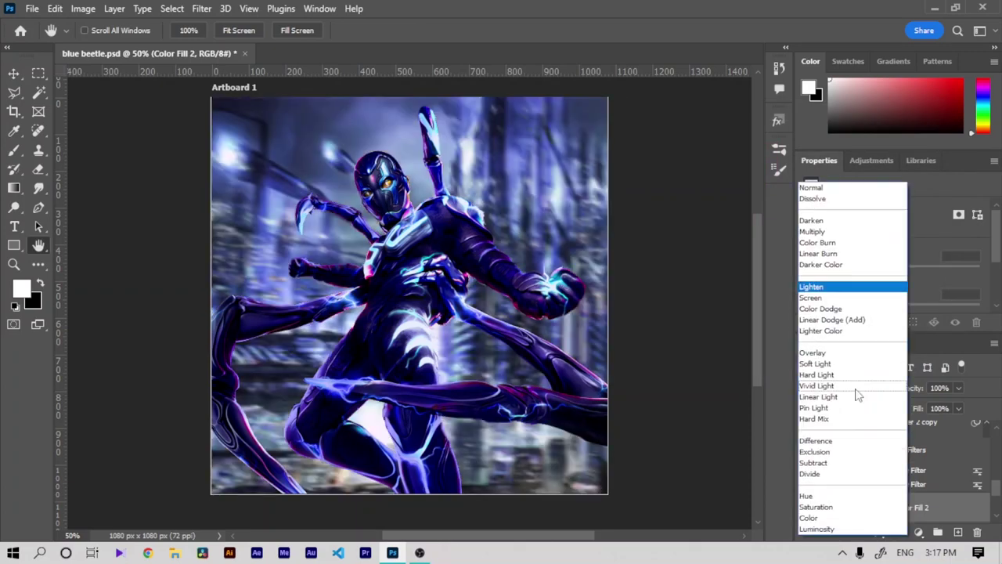
{"action": "left_click", "coordinate": [811, 297]}
Step: Add a black-cyan-white Gradient Map layer clipped to the fill layer
{"action": "left_click", "coordinate": [918, 532]}
{"action": "left_click", "coordinate": [908, 507]}
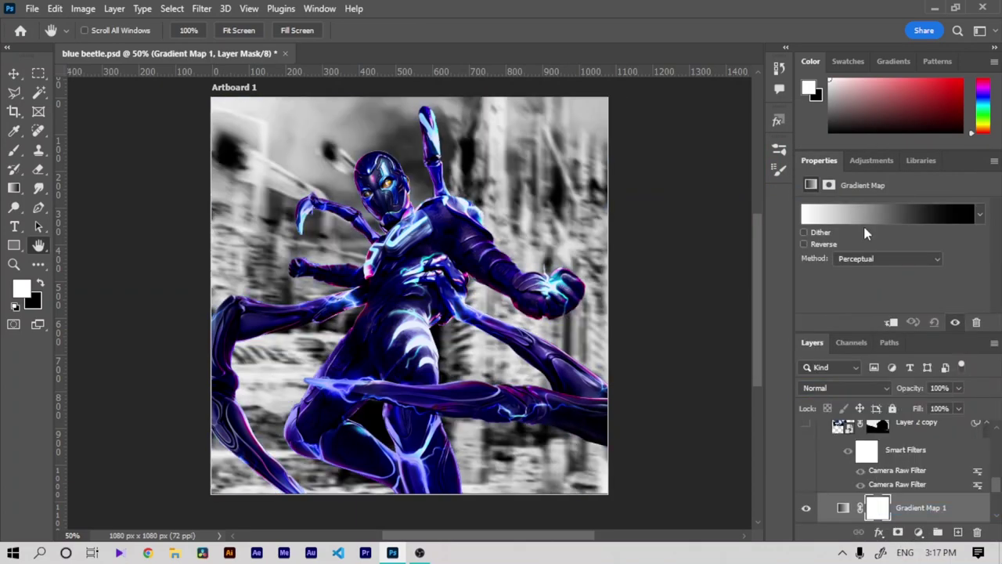
{"action": "left_click", "coordinate": [811, 213]}
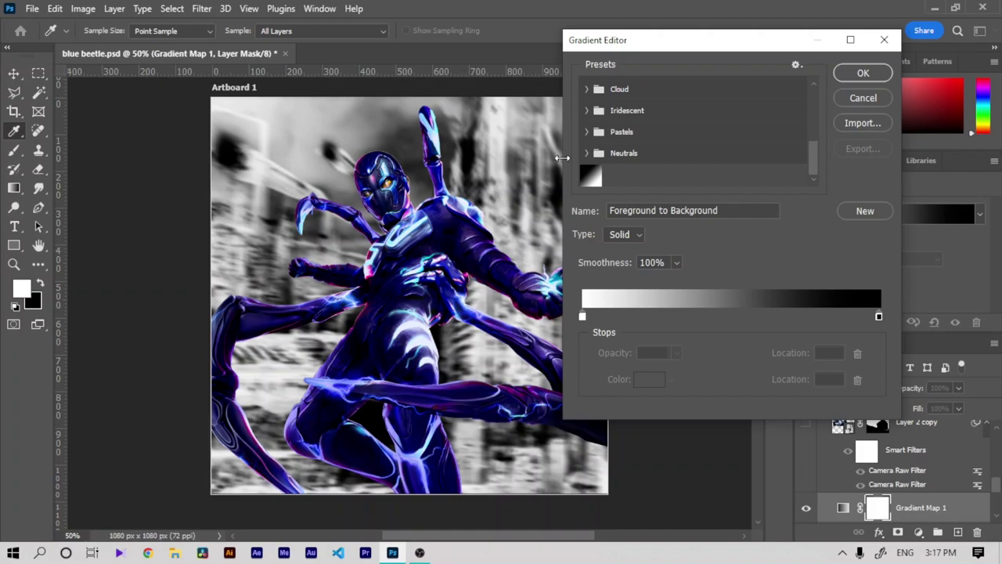
{"action": "left_click", "coordinate": [754, 316]}
{"action": "left_click_drag", "start_coordinate": [754, 316], "coordinate": [726, 316]}
{"action": "left_click", "coordinate": [653, 380]}
{"action": "left_click", "coordinate": [763, 223]}
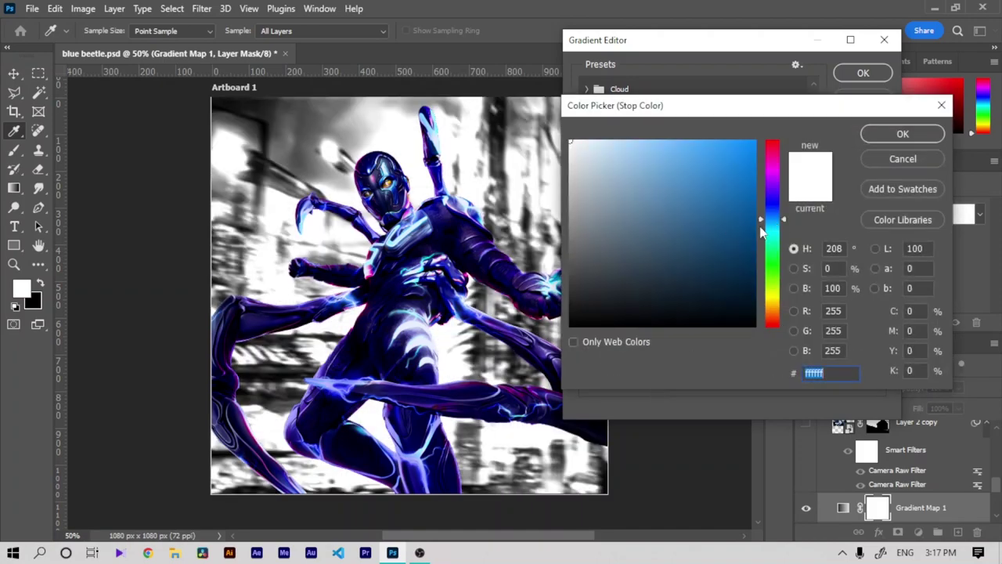
{"action": "left_click", "coordinate": [883, 135]}
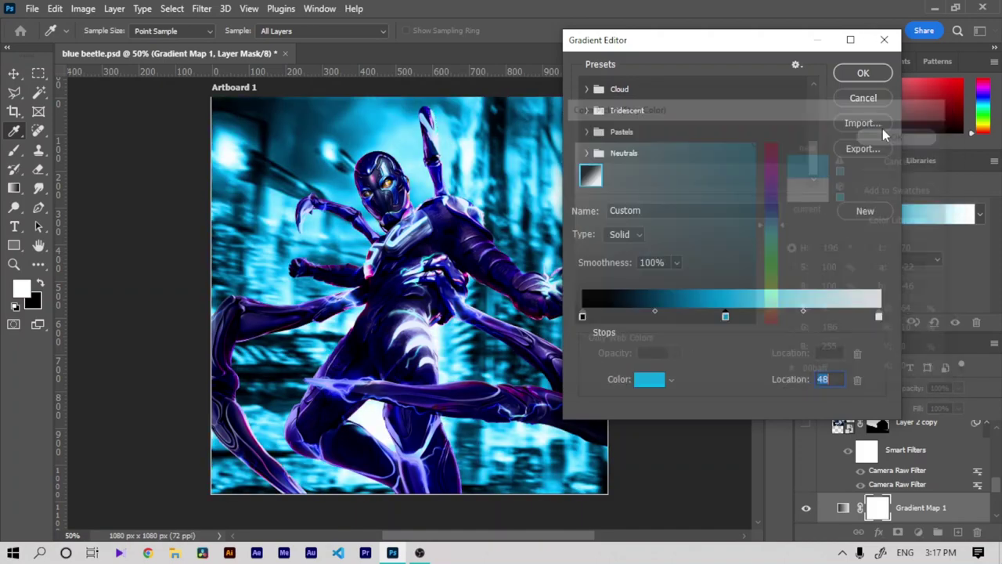
{"action": "left_click", "coordinate": [863, 73]}
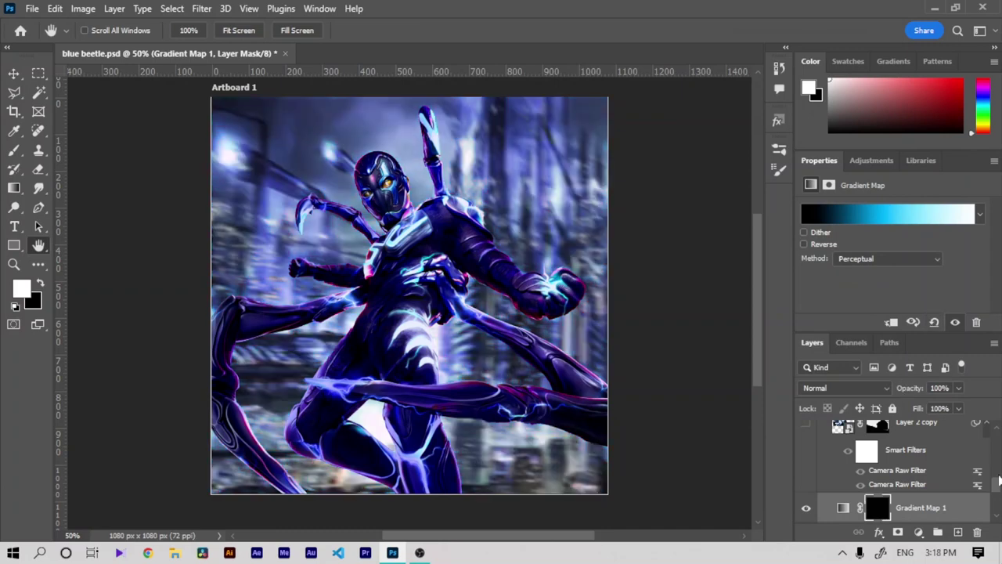
{"action": "scroll", "coordinate": [998, 490], "scroll_direction": "down", "scroll_amount": 1}
{"action": "left_click", "coordinate": [938, 492], "text": "alt"}
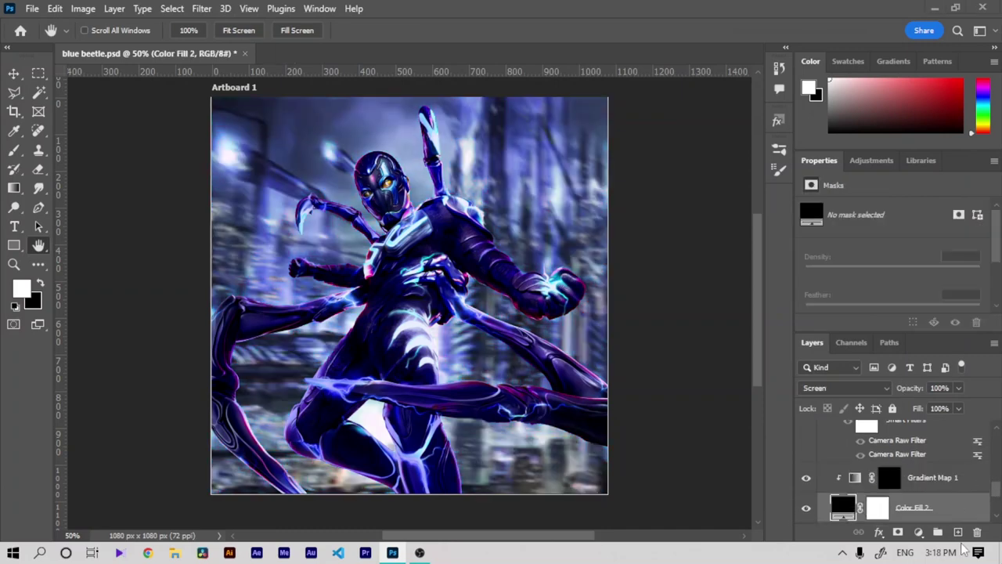
Step: On a new layer, paint a white glow in the centre with a 1000 px soft brush at 100% flow
{"action": "left_click", "coordinate": [957, 532]}
{"action": "key", "text": "b"}
{"action": "right_click", "coordinate": [460, 227]}
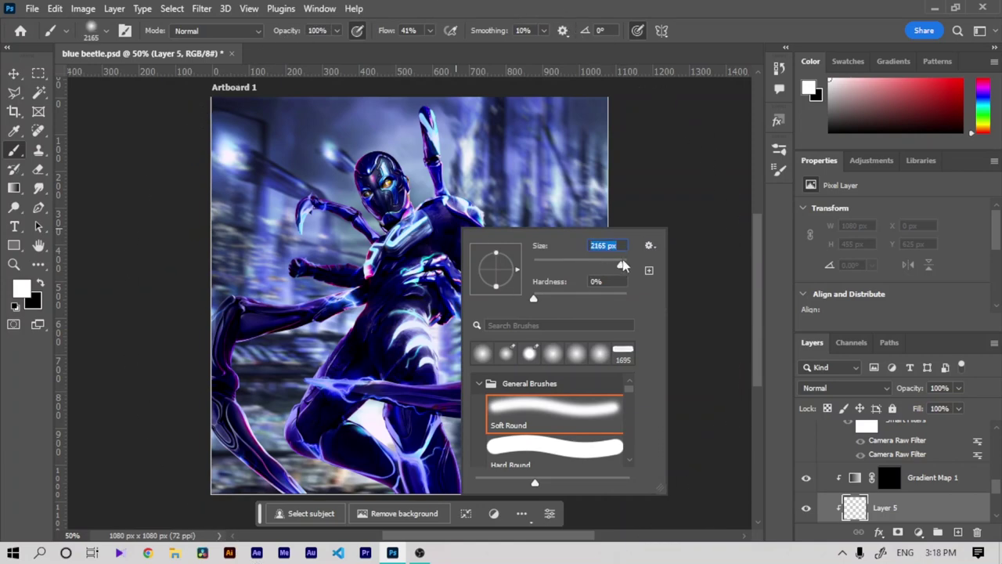
{"action": "type", "text": "1000"}
{"action": "key", "text": "Return"}
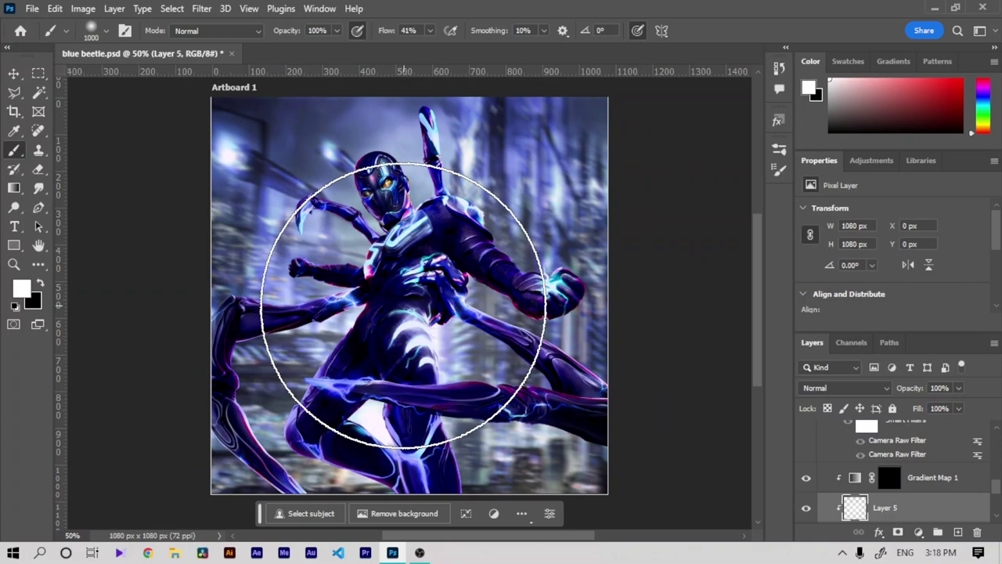
{"action": "left_click", "coordinate": [403, 306]}
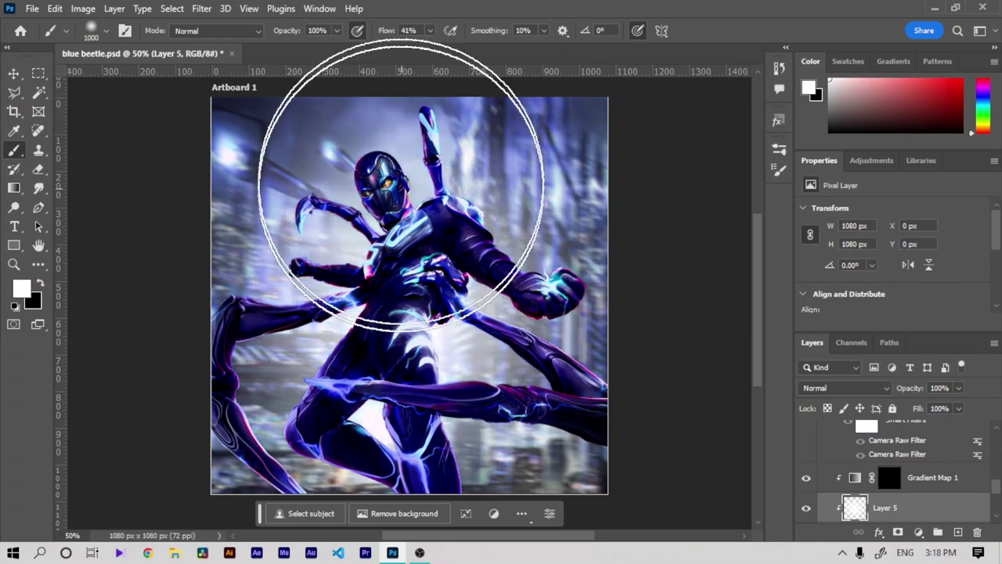
{"action": "left_click_drag", "start_coordinate": [386, 31], "coordinate": [429, 31]}
{"action": "left_click", "coordinate": [399, 291]}
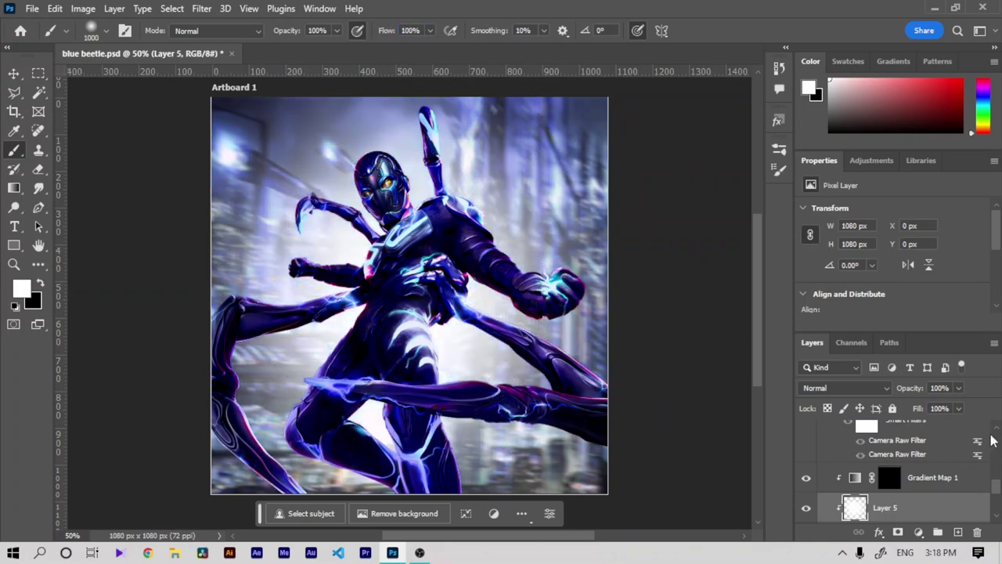
Step: Invert the Gradient Map 1 mask and brush a cyan glow onto another new layer
{"action": "left_click", "coordinate": [942, 487]}
{"action": "key", "text": "ctrl+i"}
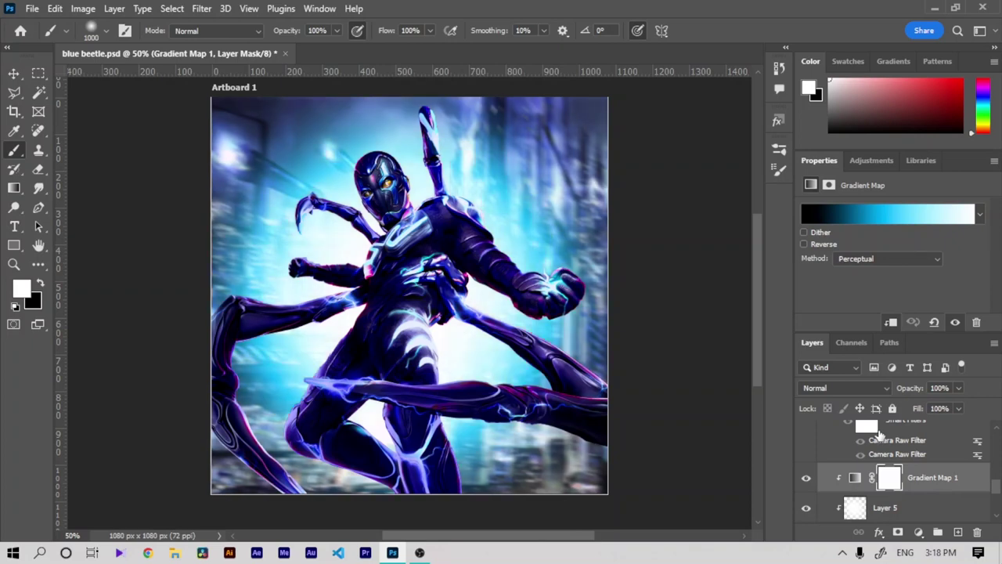
{"action": "left_click", "coordinate": [890, 505]}
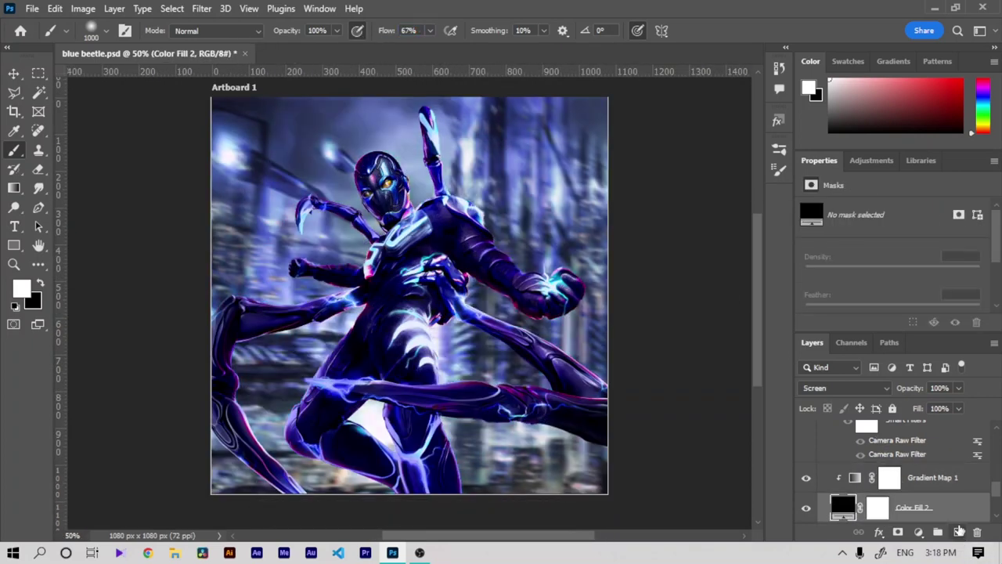
{"action": "left_click", "coordinate": [959, 531]}
{"action": "left_click", "coordinate": [425, 257]}
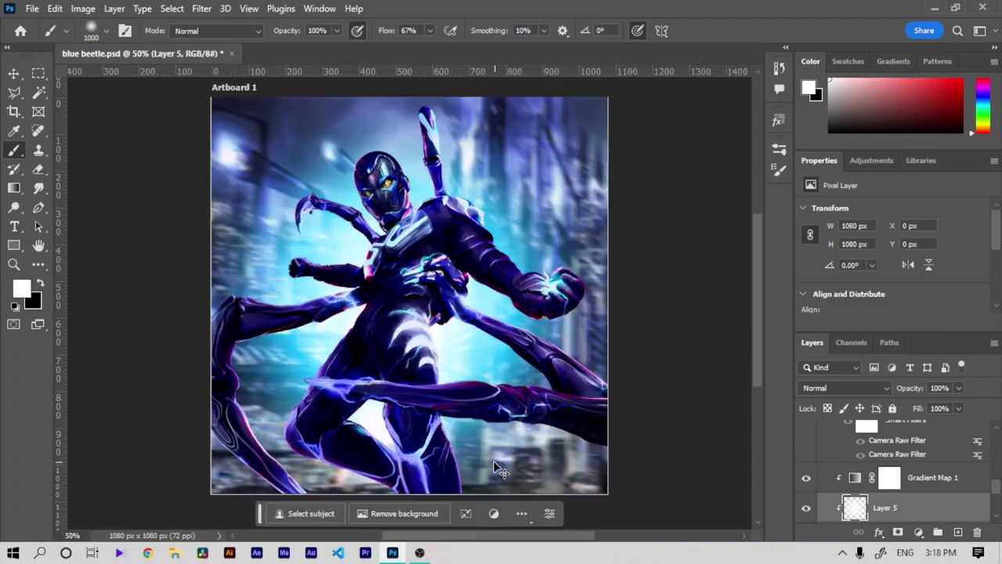
{"action": "key", "text": "ctrl+plus"}
{"action": "key", "text": "ctrl+minus"}
{"action": "key", "text": "ctrl+minus"}
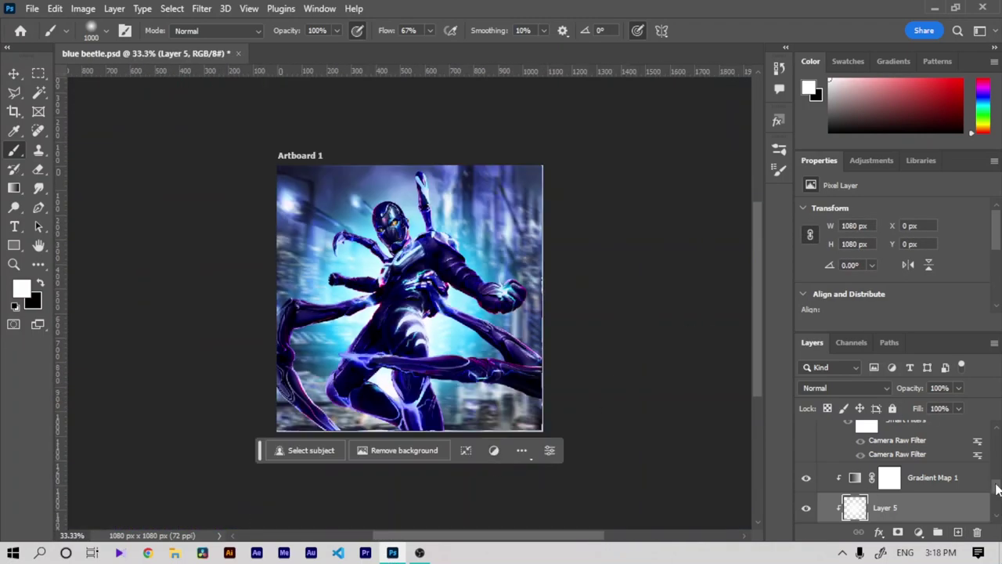
Step: Show the supporting character's portrait and add new Layer 6 above Layer 3 copy 4
{"action": "scroll", "coordinate": [996, 488], "scroll_direction": "down", "scroll_amount": 5}
{"action": "left_click", "coordinate": [806, 510]}
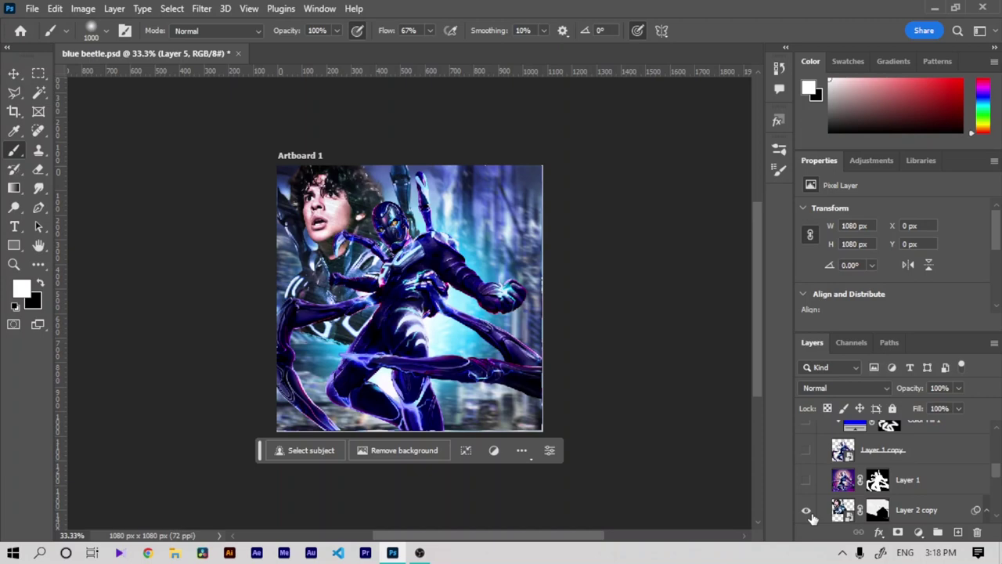
{"action": "scroll", "coordinate": [997, 474], "scroll_direction": "down", "scroll_amount": 5}
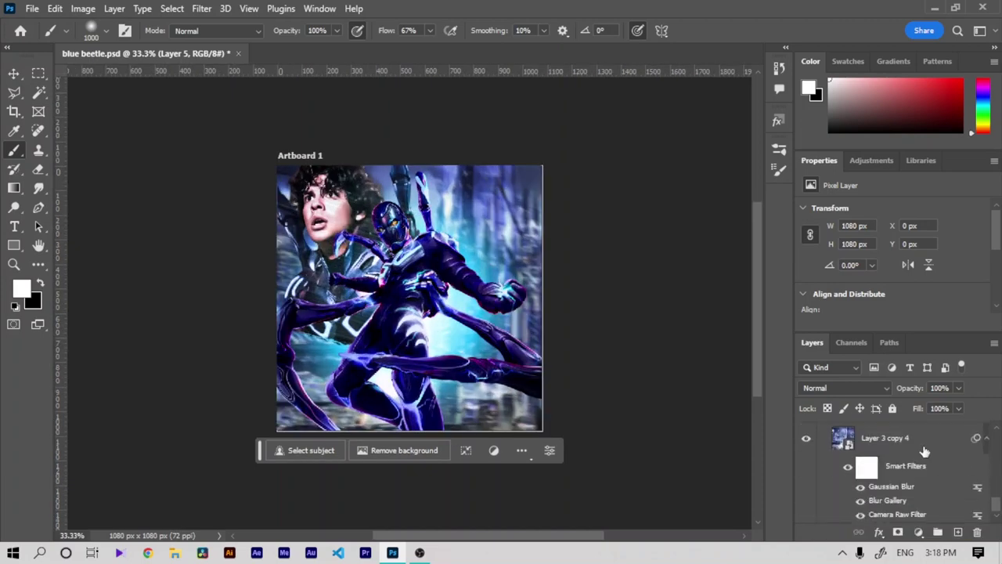
{"action": "left_click", "coordinate": [924, 438]}
{"action": "left_click", "coordinate": [959, 532]}
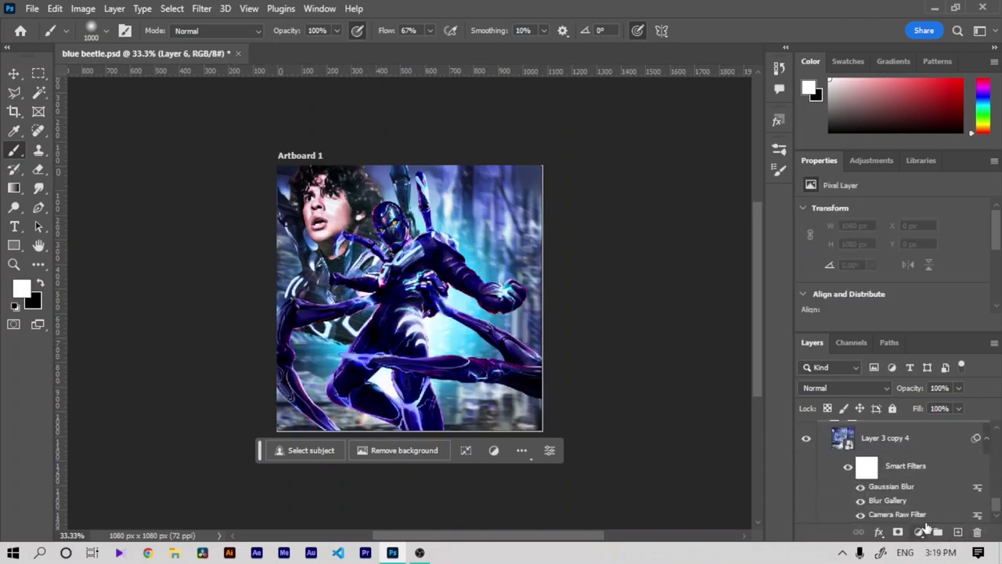
Step: Enlarge the brush to 1695 px and paint a wide stroke to fill the bare edges
{"action": "scroll", "coordinate": [996, 503], "scroll_direction": "up", "scroll_amount": 2}
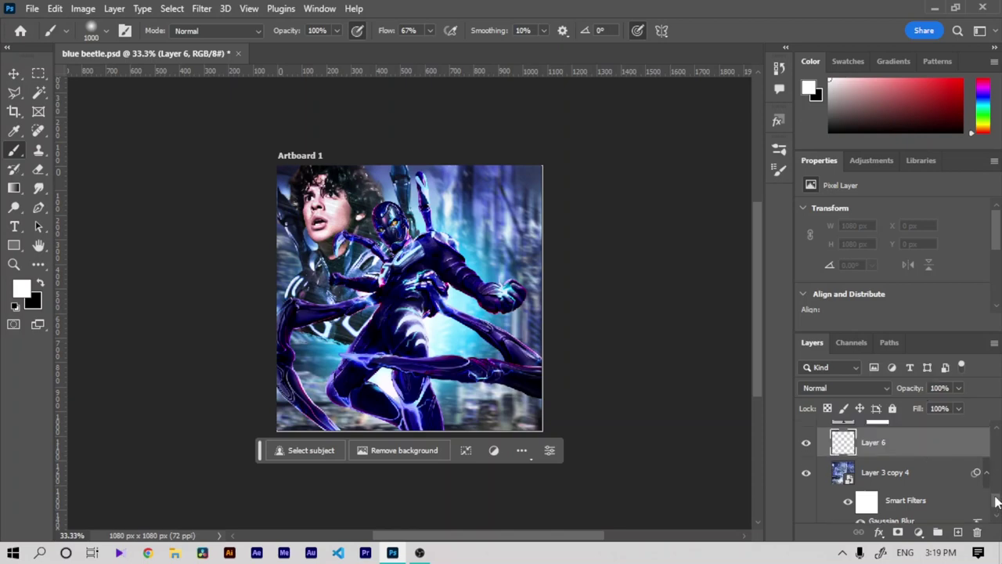
{"action": "scroll", "coordinate": [997, 504], "scroll_direction": "down", "scroll_amount": 2}
{"action": "scroll", "coordinate": [908, 523], "scroll_direction": "down", "scroll_amount": 1}
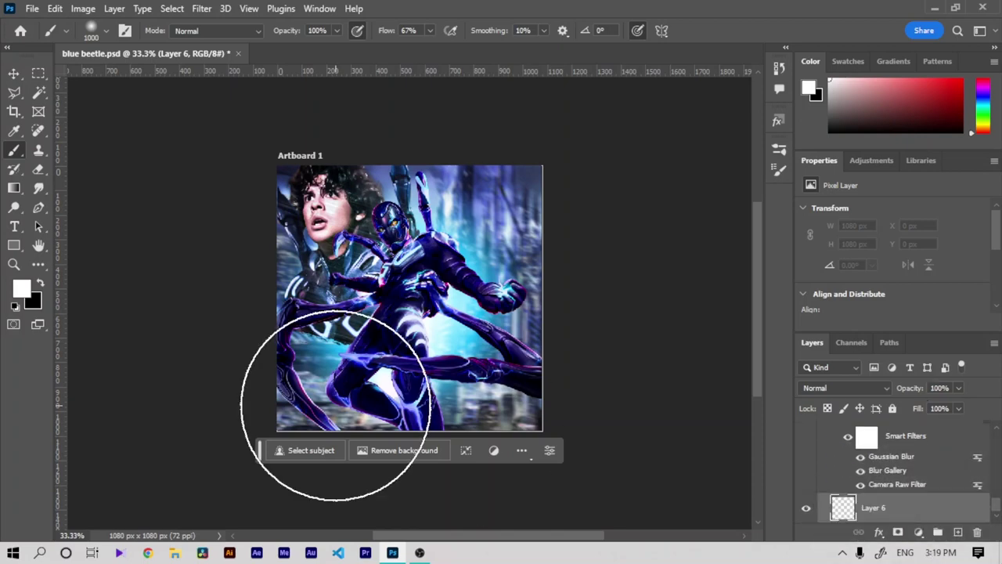
{"action": "right_click", "coordinate": [450, 282]}
{"action": "left_click", "coordinate": [615, 401]}
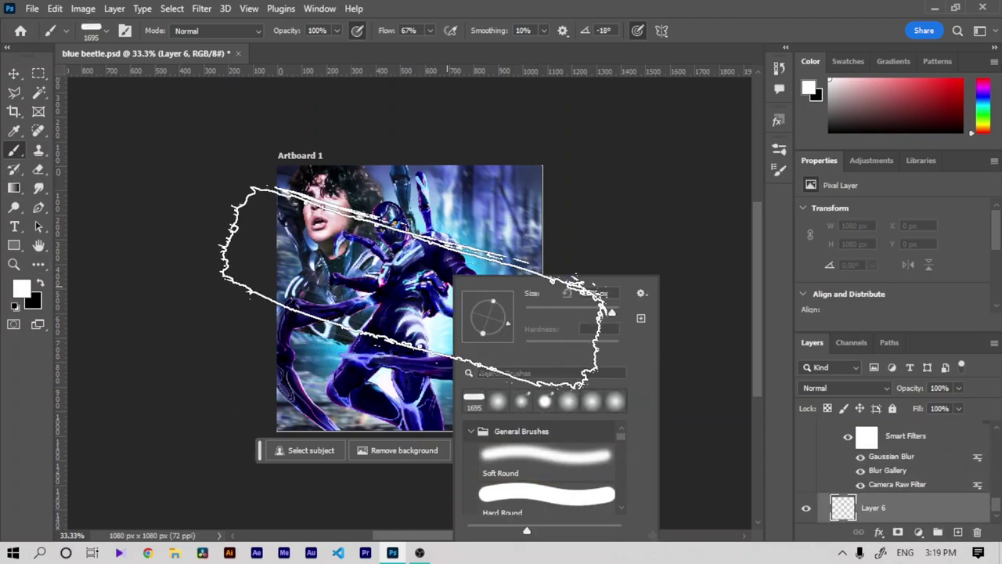
{"action": "left_click", "coordinate": [431, 302]}
{"action": "scroll", "coordinate": [840, 424], "scroll_direction": "up", "scroll_amount": 2}
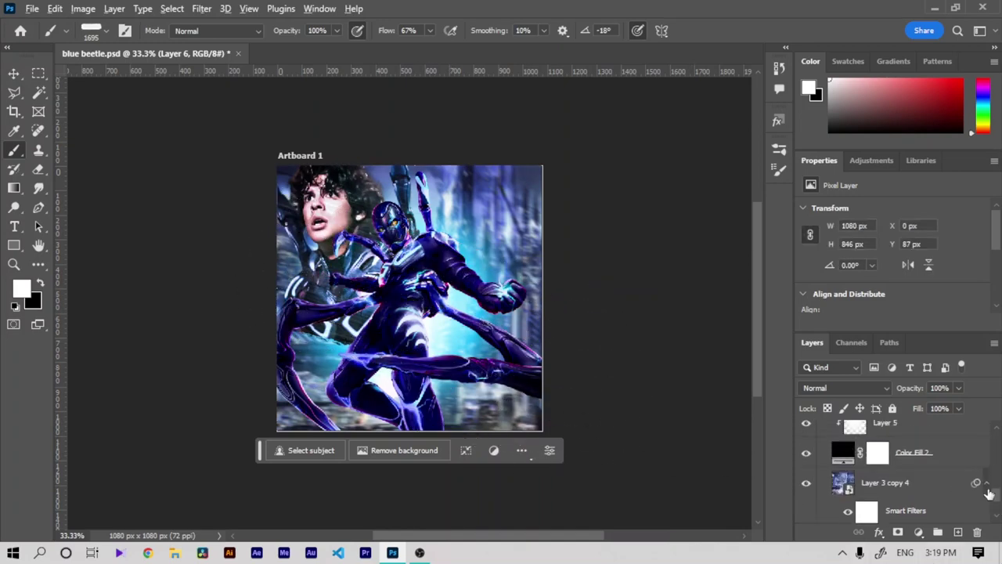
{"action": "scroll", "coordinate": [841, 424], "scroll_direction": "down", "scroll_amount": 2}
{"action": "left_click_drag", "start_coordinate": [892, 484], "coordinate": [903, 487]}
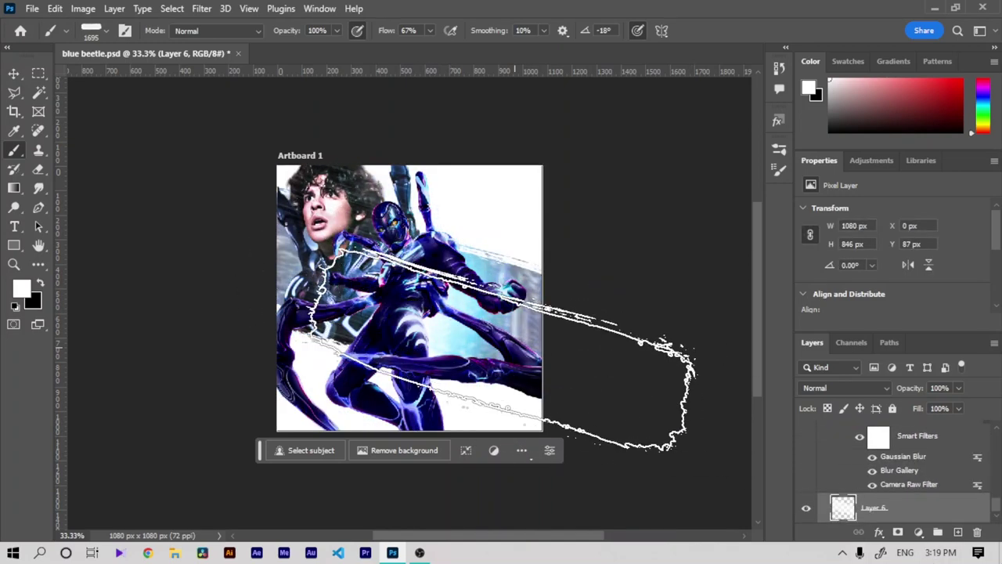
{"action": "left_click_drag", "start_coordinate": [421, 470], "coordinate": [474, 227]}
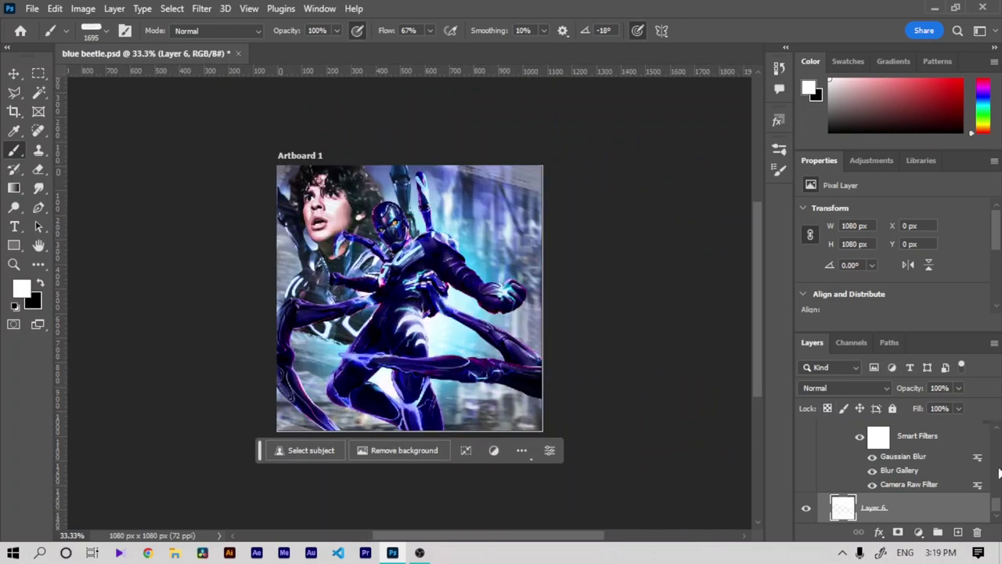
Step: Add a Solid Color fill layer in bright cyan #00e4ff above Color Fill 1
{"action": "scroll", "coordinate": [975, 486], "scroll_direction": "up", "scroll_amount": 2}
{"action": "scroll", "coordinate": [900, 462], "scroll_direction": "up", "scroll_amount": 2}
{"action": "scroll", "coordinate": [924, 465], "scroll_direction": "up", "scroll_amount": 2}
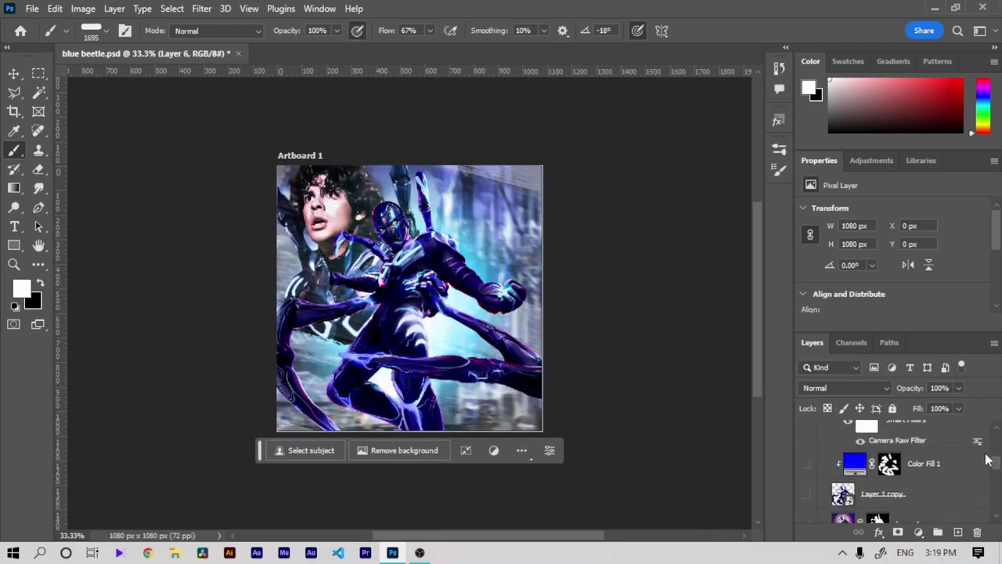
{"action": "scroll", "coordinate": [931, 464], "scroll_direction": "up", "scroll_amount": 2}
{"action": "left_click", "coordinate": [930, 464]}
{"action": "left_click", "coordinate": [918, 531]}
{"action": "left_click", "coordinate": [912, 279]}
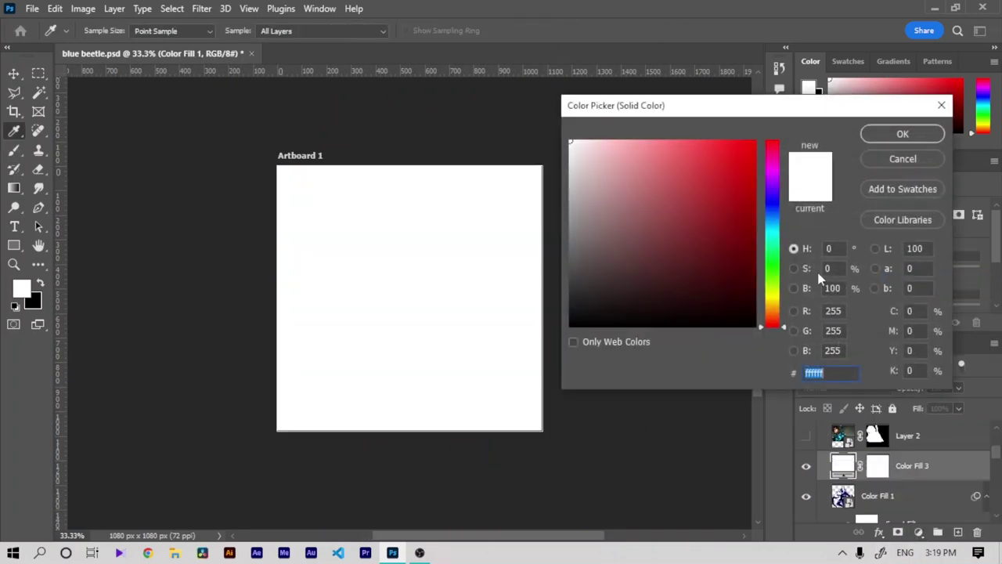
{"action": "left_click", "coordinate": [774, 243]}
{"action": "left_click_drag", "start_coordinate": [774, 247], "coordinate": [773, 234]}
{"action": "left_click", "coordinate": [756, 142]}
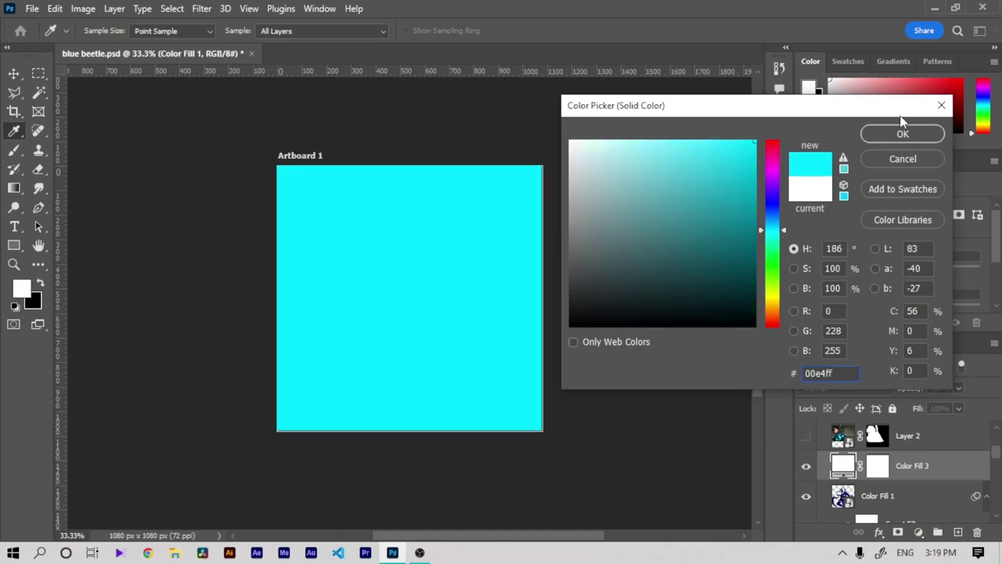
{"action": "left_click", "coordinate": [903, 134]}
Step: Clip the cyan fill to the hero in Screen mode, splitting Blend If to 113/190
{"action": "left_click", "coordinate": [934, 479], "text": "alt"}
{"action": "left_click", "coordinate": [869, 388]}
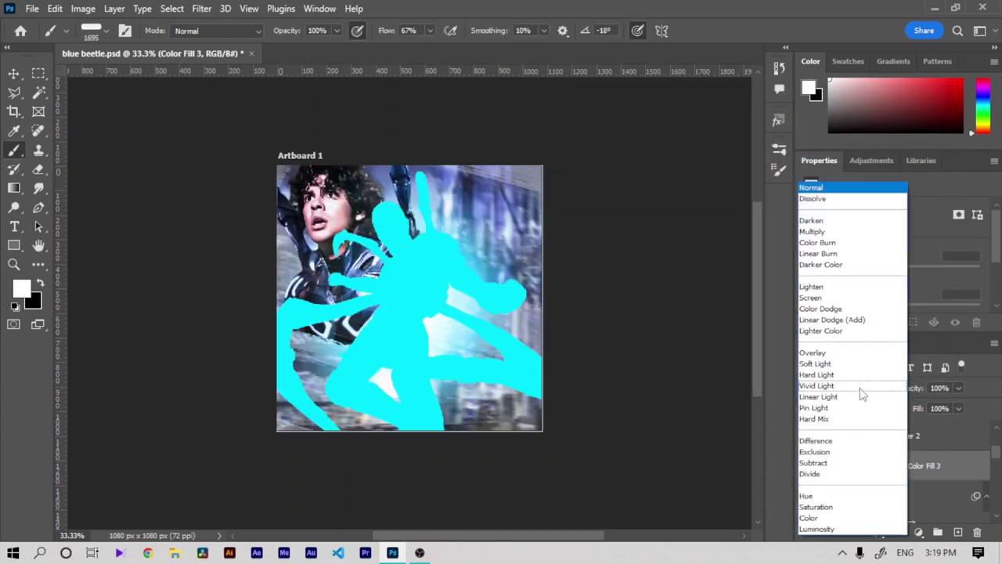
{"action": "left_click", "coordinate": [831, 298]}
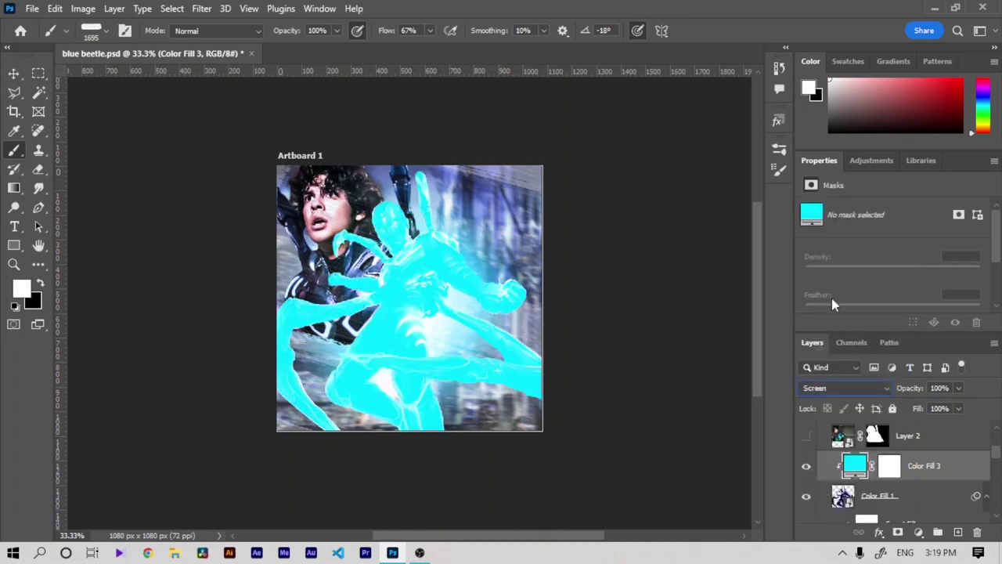
{"action": "double_click", "coordinate": [975, 473]}
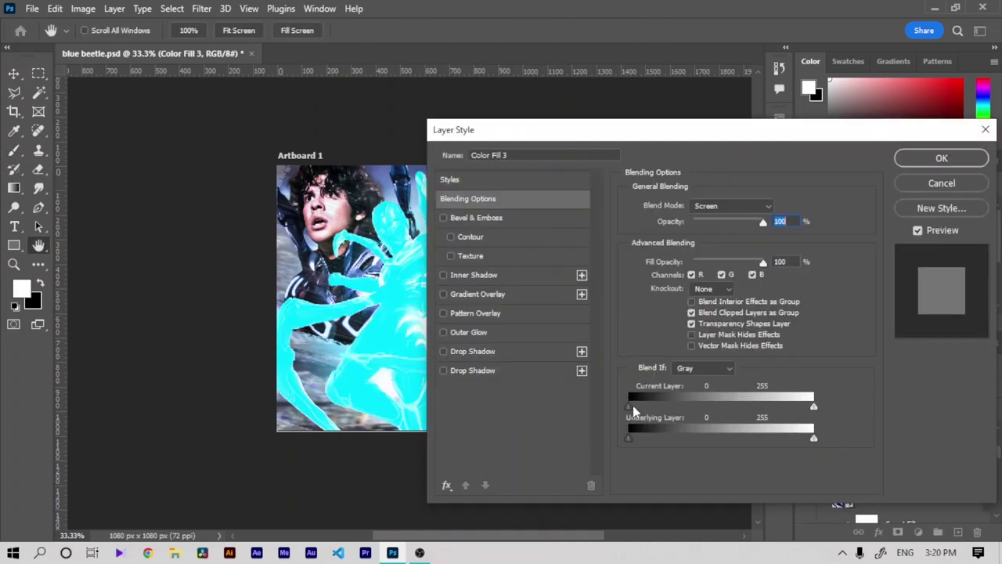
{"action": "left_click_drag", "start_coordinate": [630, 406], "coordinate": [768, 410]}
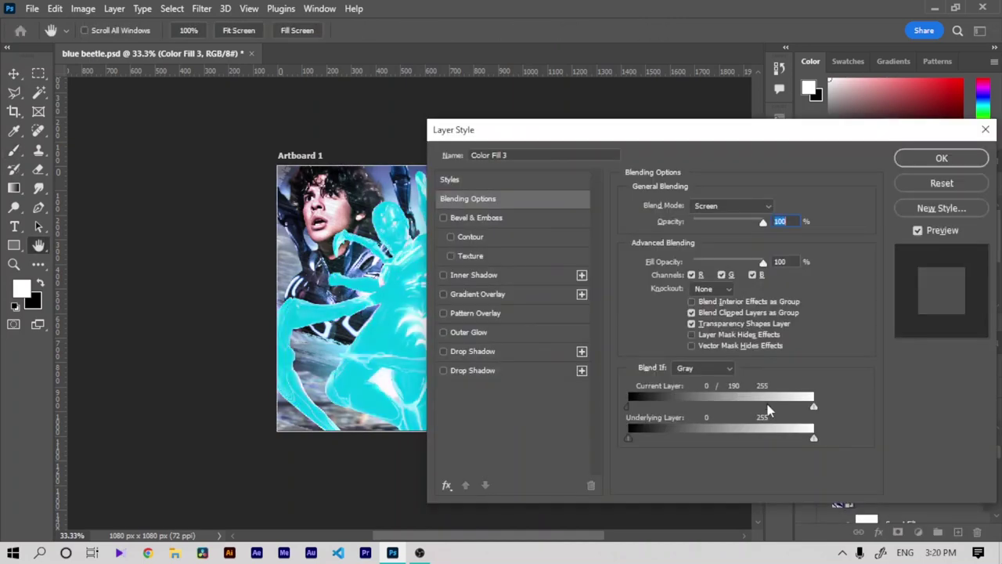
{"action": "left_click_drag", "start_coordinate": [643, 406], "coordinate": [687, 406]}
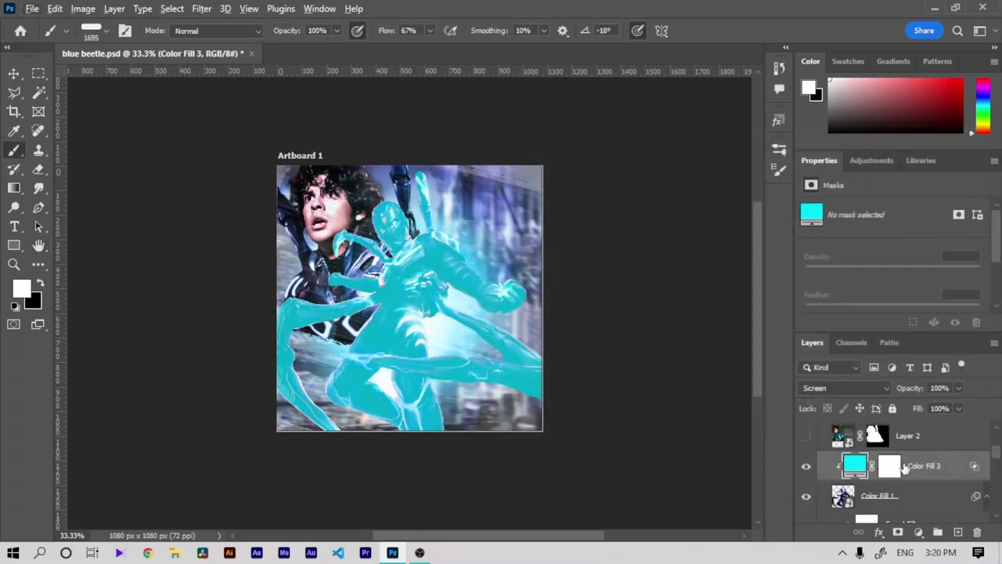
Step: Invert Color Fill 3's mask to black and set a brush of about 174 px
{"action": "left_click", "coordinate": [900, 467]}
{"action": "key", "text": "ctrl+i"}
{"action": "key", "text": "ctrl+plus"}
{"action": "key", "text": "ctrl+plus"}
{"action": "key", "text": "ctrl+plus"}
{"action": "key", "text": "ctrl+plus"}
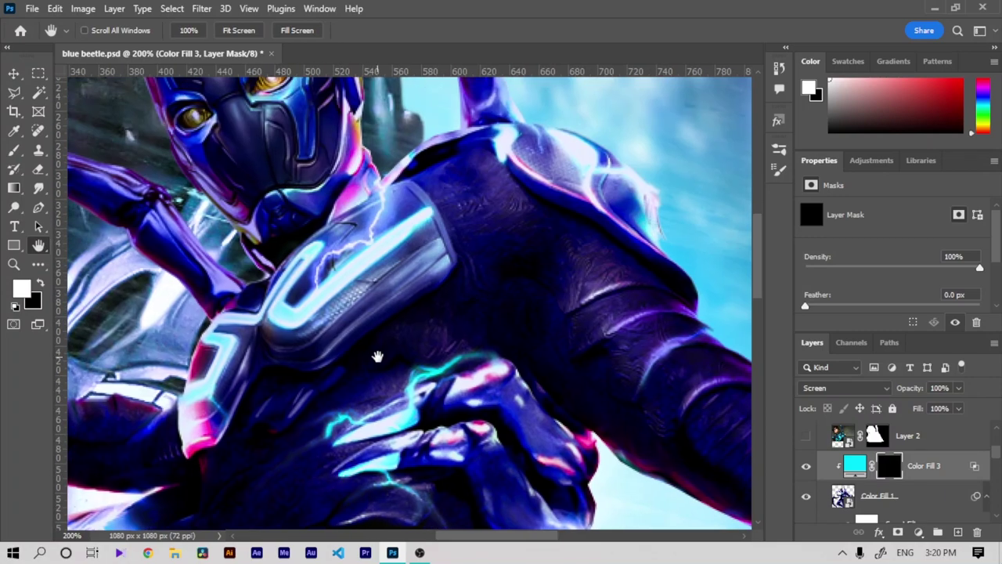
{"action": "left_click_drag", "start_coordinate": [423, 235], "coordinate": [300, 501]}
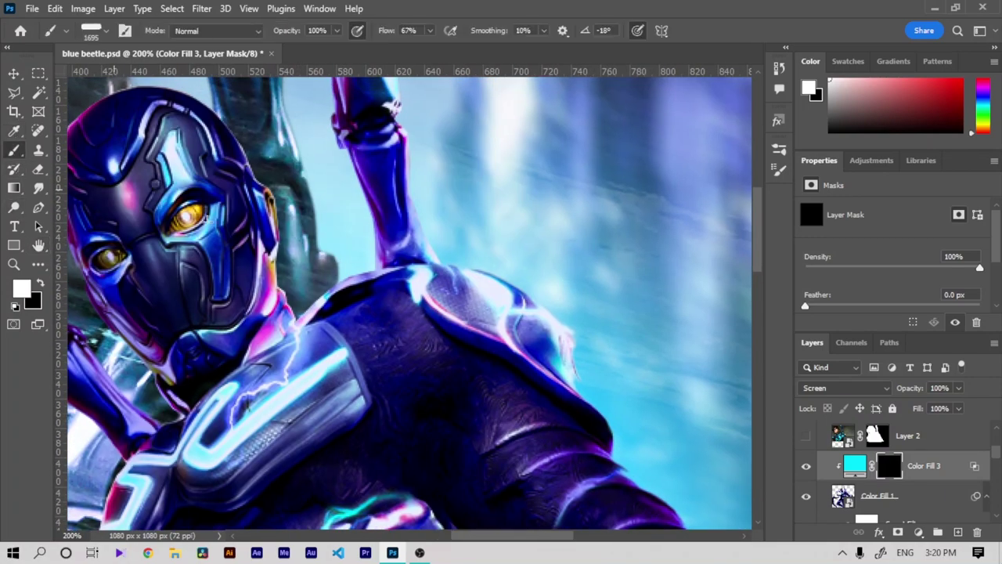
{"action": "right_click", "coordinate": [301, 501]}
{"action": "left_click_drag", "start_coordinate": [456, 289], "coordinate": [407, 292]}
{"action": "key", "text": "Return"}
Step: Paint cyan glow back along the raised arm, shoulder, neck and helmet edges
{"action": "left_click_drag", "start_coordinate": [436, 145], "coordinate": [467, 282]}
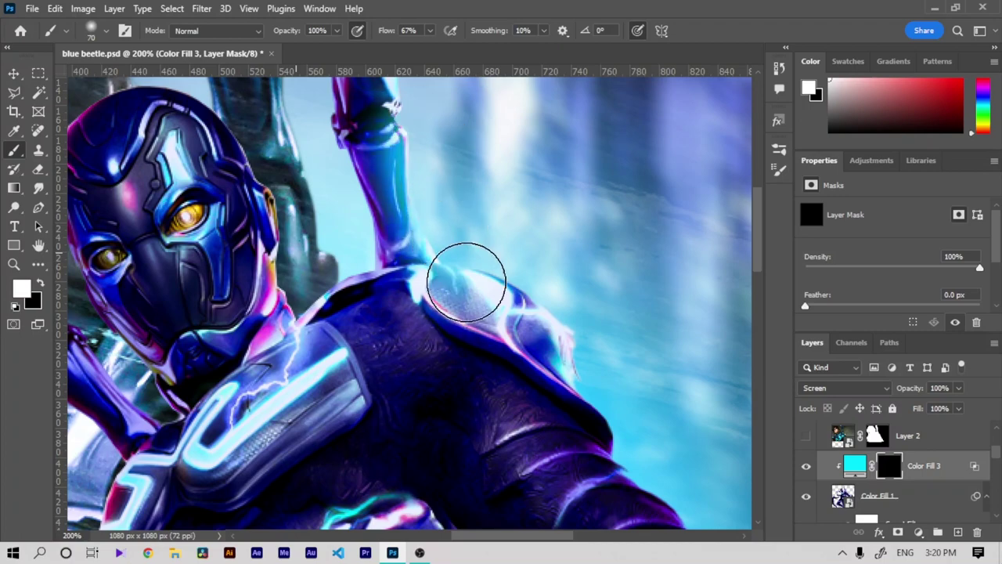
{"action": "key", "text": "ctrl+z"}
{"action": "left_click_drag", "start_coordinate": [443, 220], "coordinate": [455, 235]}
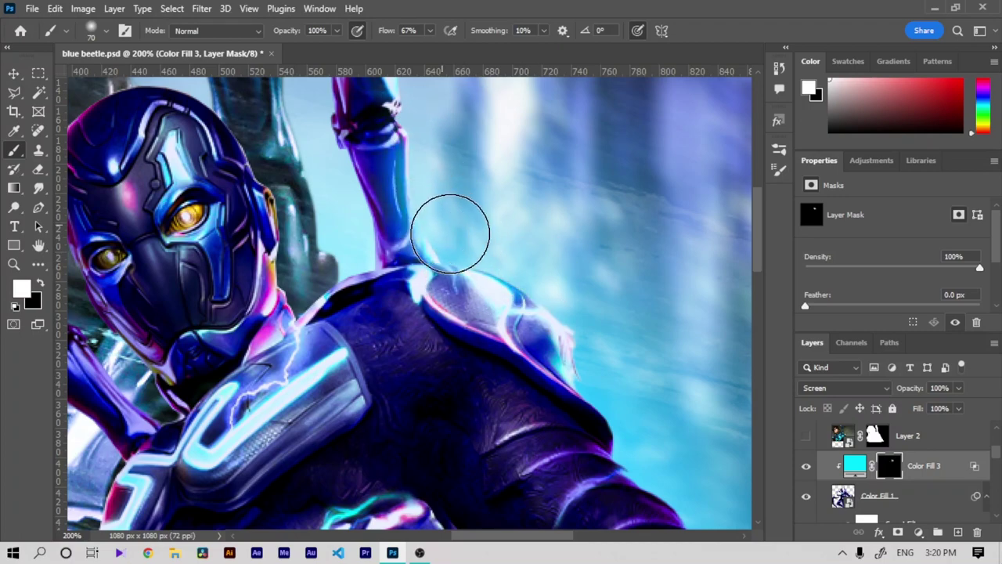
{"action": "scroll", "coordinate": [455, 235], "scroll_direction": "down", "scroll_amount": 3}
{"action": "scroll", "coordinate": [455, 235], "scroll_direction": "up", "scroll_amount": 4}
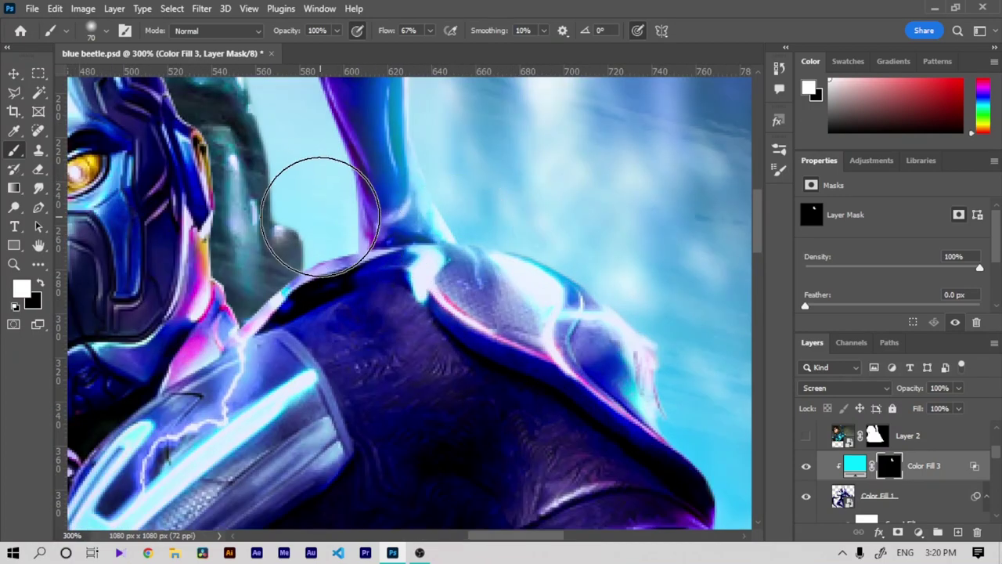
{"action": "left_click_drag", "start_coordinate": [302, 224], "coordinate": [182, 88]}
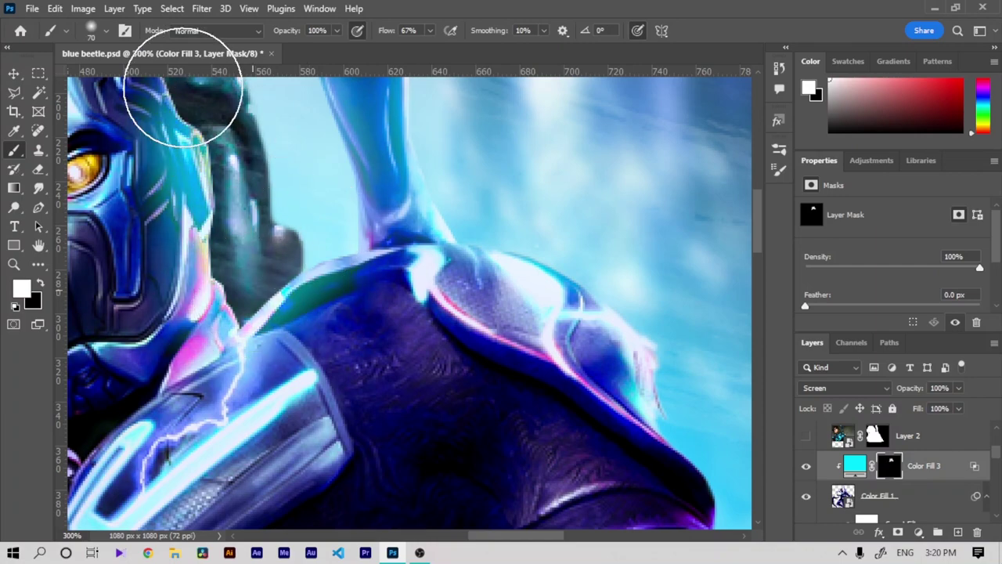
{"action": "key", "text": "ctrl+minus"}
{"action": "key", "text": "ctrl+minus"}
{"action": "key", "text": "ctrl+minus"}
{"action": "key", "text": "ctrl+minus"}
{"action": "key", "text": "ctrl+1"}
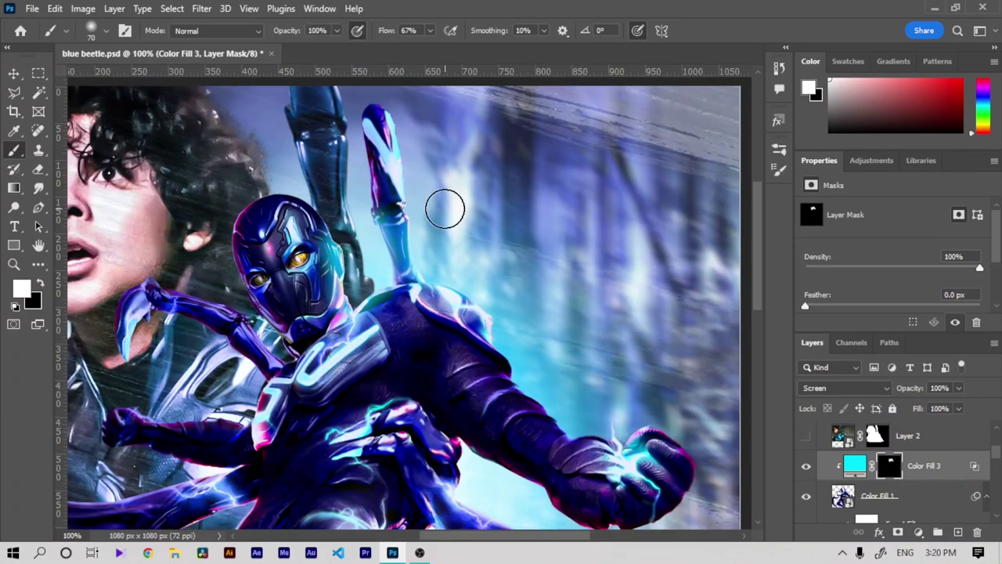
{"action": "left_click_drag", "start_coordinate": [549, 411], "coordinate": [504, 335]}
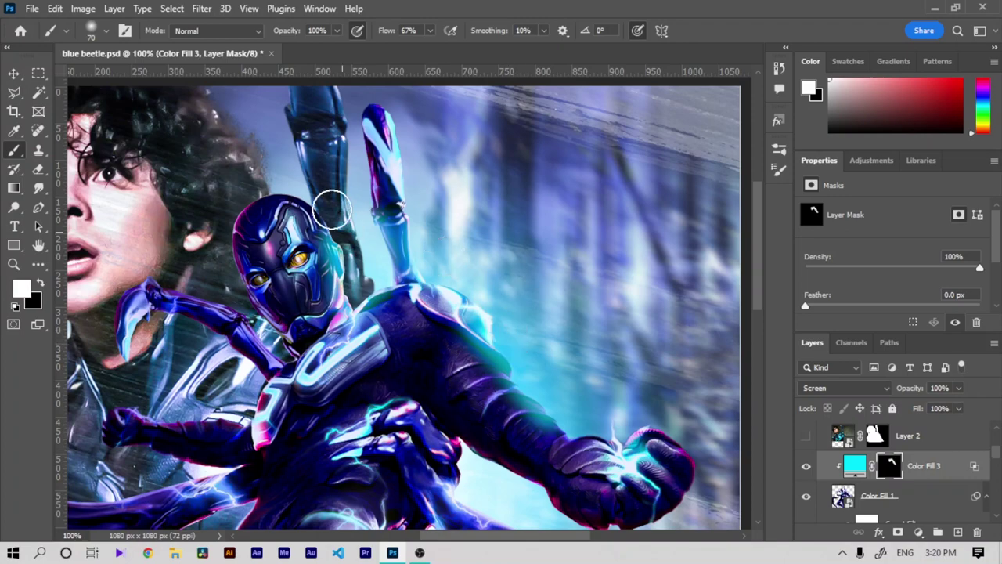
{"action": "left_click_drag", "start_coordinate": [332, 209], "coordinate": [254, 163]}
{"action": "left_click_drag", "start_coordinate": [344, 287], "coordinate": [303, 185]}
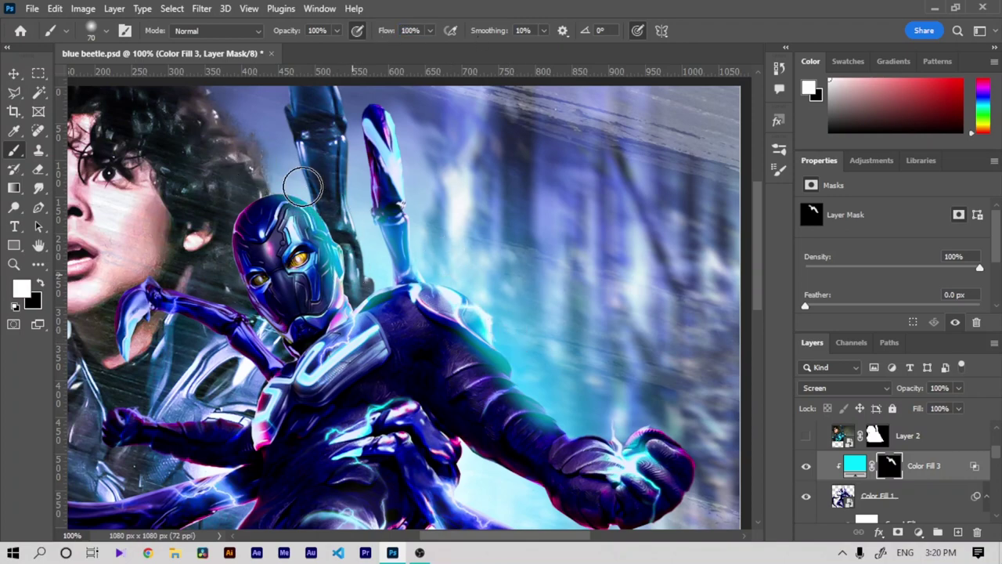
Step: Zoom in below the helmet and paint glow along the arm's edge
{"action": "key", "text": "ctrl+minus"}
{"action": "key", "text": "ctrl+minus"}
{"action": "key", "text": "ctrl+plus"}
{"action": "key", "text": "ctrl+plus"}
{"action": "key", "text": "ctrl+plus"}
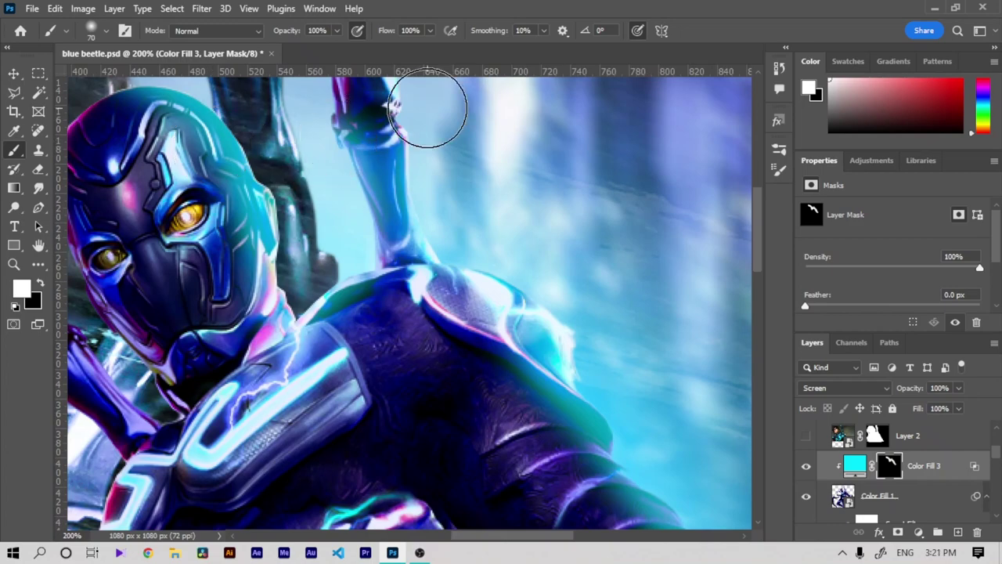
{"action": "key", "text": "ctrl+minus"}
{"action": "key", "text": "ctrl+minus"}
{"action": "key", "text": "ctrl+plus"}
{"action": "key", "text": "ctrl+plus"}
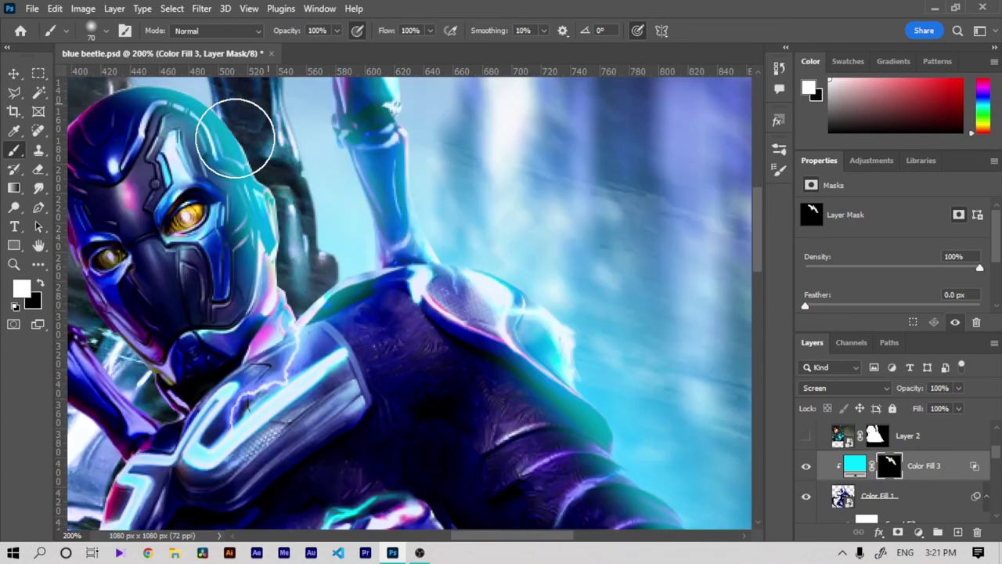
{"action": "left_click", "coordinate": [39, 248]}
{"action": "key", "text": "ctrl+plus"}
{"action": "key", "text": "ctrl+plus"}
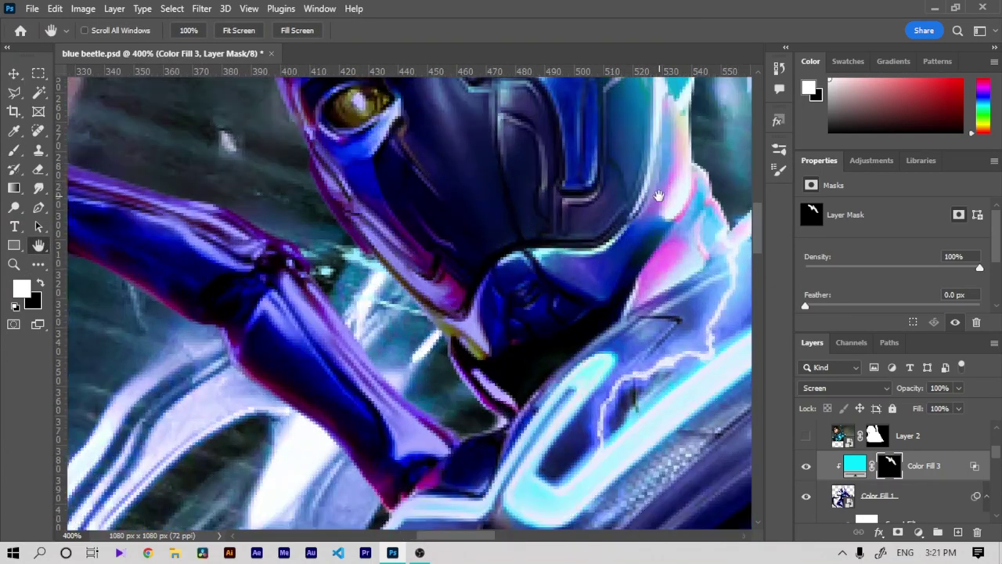
{"action": "left_click", "coordinate": [9, 153]}
{"action": "right_click", "coordinate": [365, 257]}
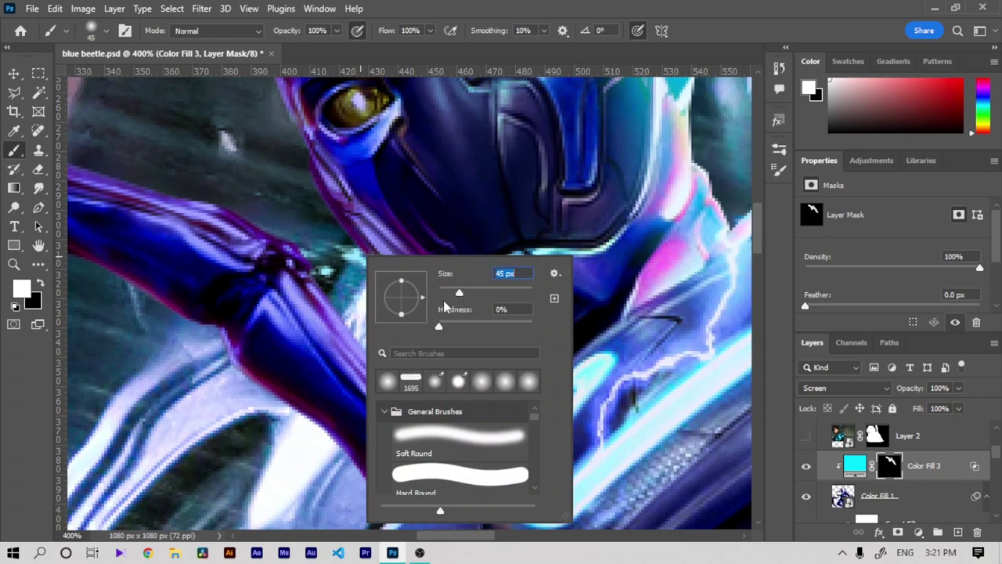
{"action": "mouse_move", "coordinate": [270, 227]}
{"action": "left_mouse_down"}
{"action": "mouse_move", "coordinate": [297, 237]}
{"action": "mouse_move", "coordinate": [412, 407]}
{"action": "mouse_move", "coordinate": [455, 445]}
{"action": "left_mouse_up"}
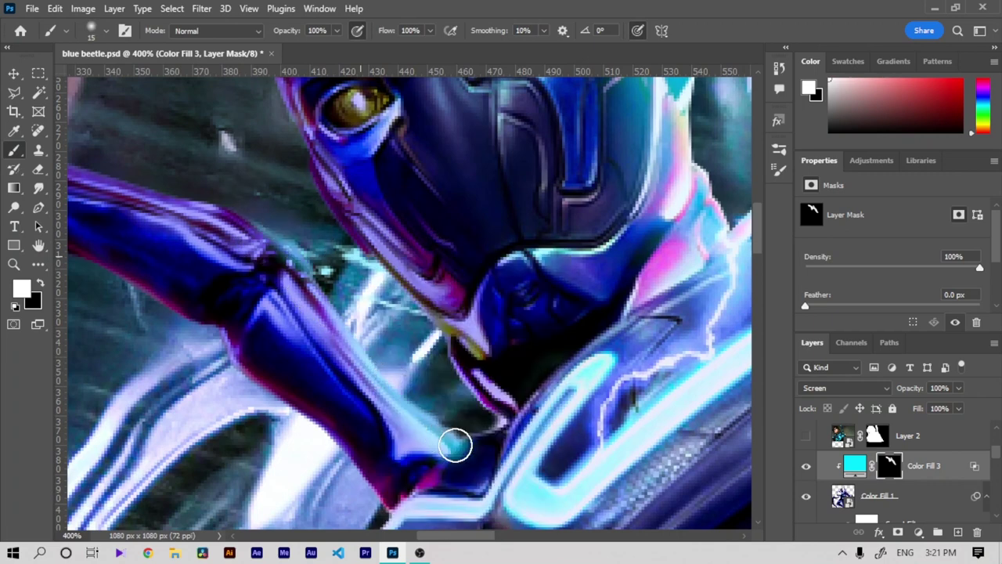
{"action": "left_click_drag", "start_coordinate": [349, 326], "coordinate": [267, 241]}
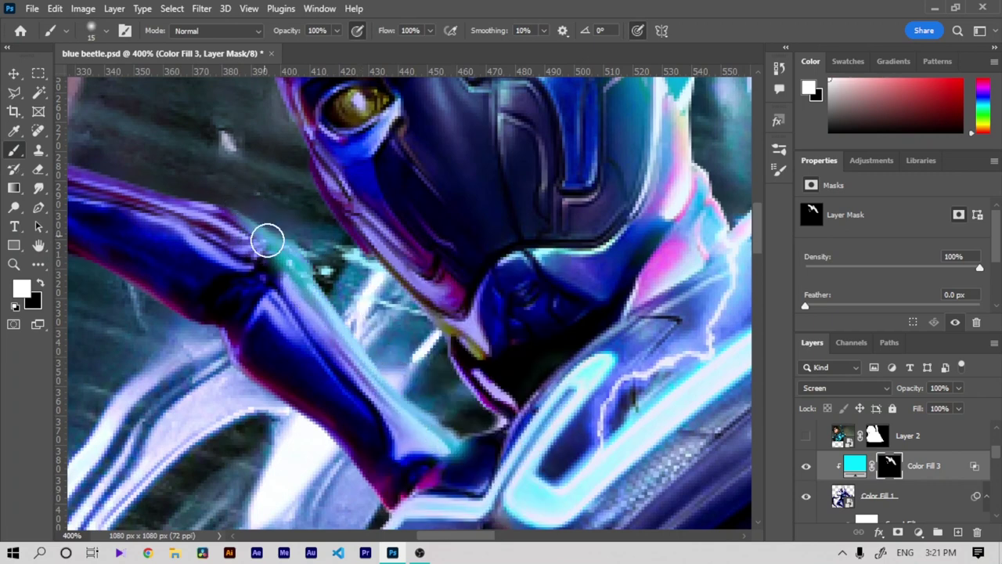
Step: Pan the close-up toward the arm and brighten the glow along its edge
{"action": "left_click", "coordinate": [40, 246]}
{"action": "left_click_drag", "start_coordinate": [165, 223], "coordinate": [344, 329]}
{"action": "left_click", "coordinate": [14, 150]}
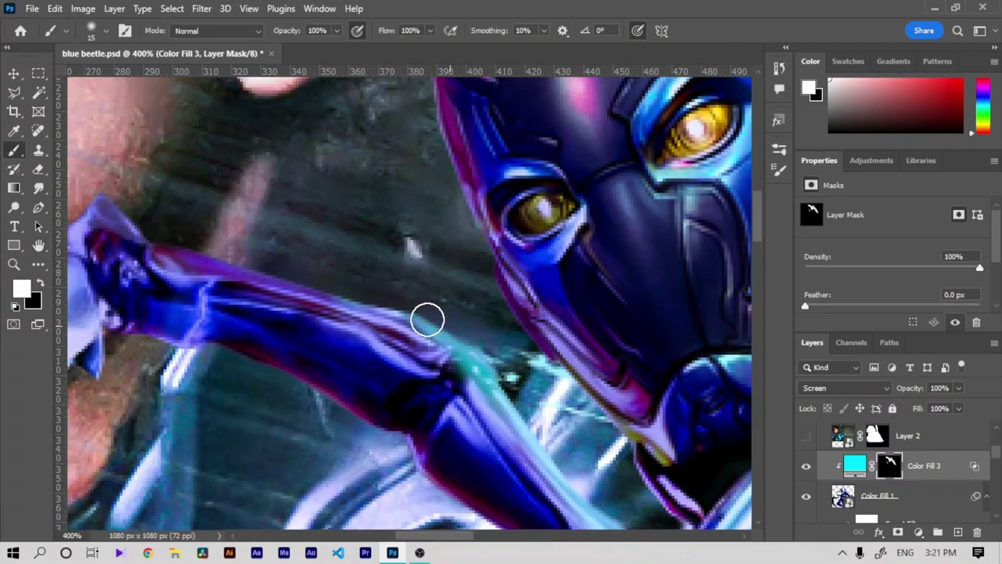
{"action": "left_click_drag", "start_coordinate": [427, 319], "coordinate": [161, 248]}
{"action": "key", "text": "ctrl+minus"}
{"action": "key", "text": "ctrl+minus"}
{"action": "key", "text": "ctrl+minus"}
{"action": "key", "text": "ctrl+minus"}
{"action": "key", "text": "ctrl+minus"}
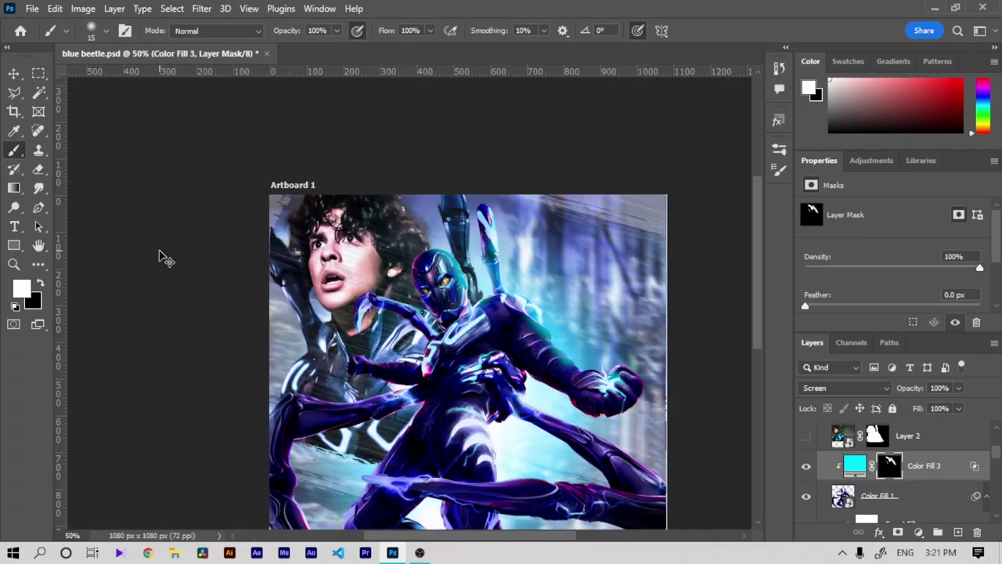
{"action": "key", "text": "ctrl+plus"}
{"action": "key", "text": "ctrl+plus"}
Step: Enlarge the brush to 111 px and paint teal glow over the arm area
{"action": "left_click", "coordinate": [39, 245]}
{"action": "key", "text": "ctrl+plus"}
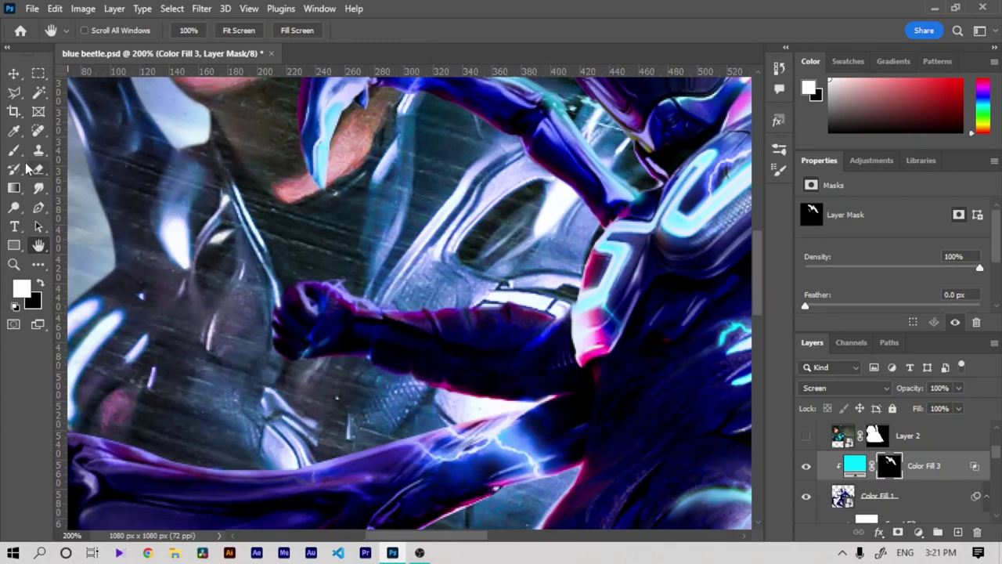
{"action": "left_click", "coordinate": [14, 151]}
{"action": "right_click", "coordinate": [273, 219]}
{"action": "left_click_drag", "start_coordinate": [399, 257], "coordinate": [415, 257]}
{"action": "mouse_move", "coordinate": [483, 287]}
{"action": "left_mouse_down"}
{"action": "mouse_move", "coordinate": [342, 230]}
{"action": "mouse_move", "coordinate": [603, 258]}
{"action": "left_mouse_up"}
{"action": "key", "text": "ctrl+minus"}
{"action": "key", "text": "ctrl+minus"}
{"action": "key", "text": "ctrl+minus"}
{"action": "key", "text": "ctrl+minus"}
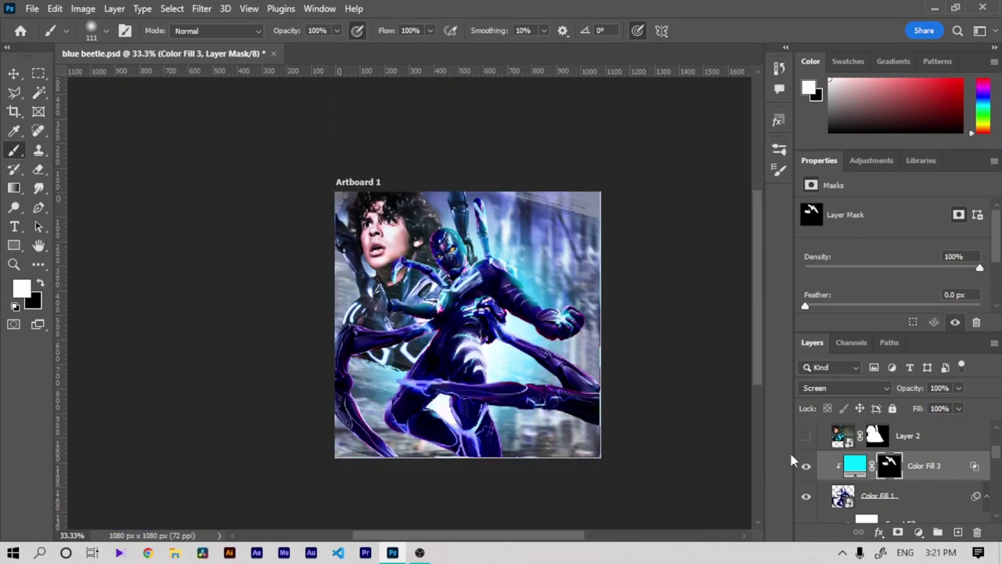
Step: Paint more cyan glow along the arm and lower torso, undoing one lower-arm stroke
{"action": "key", "text": "ctrl+plus"}
{"action": "key", "text": "ctrl+plus"}
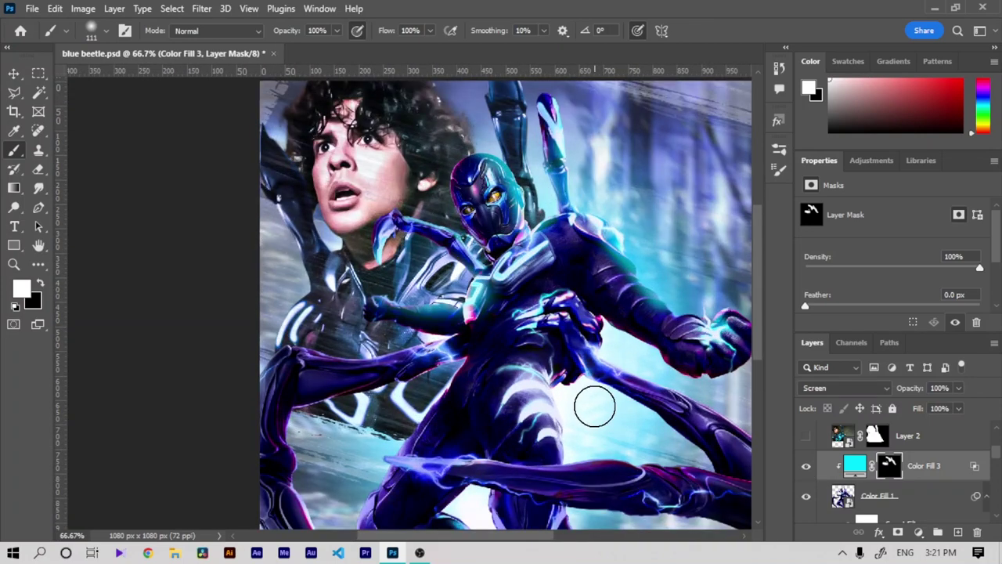
{"action": "left_click_drag", "start_coordinate": [595, 405], "coordinate": [622, 403]}
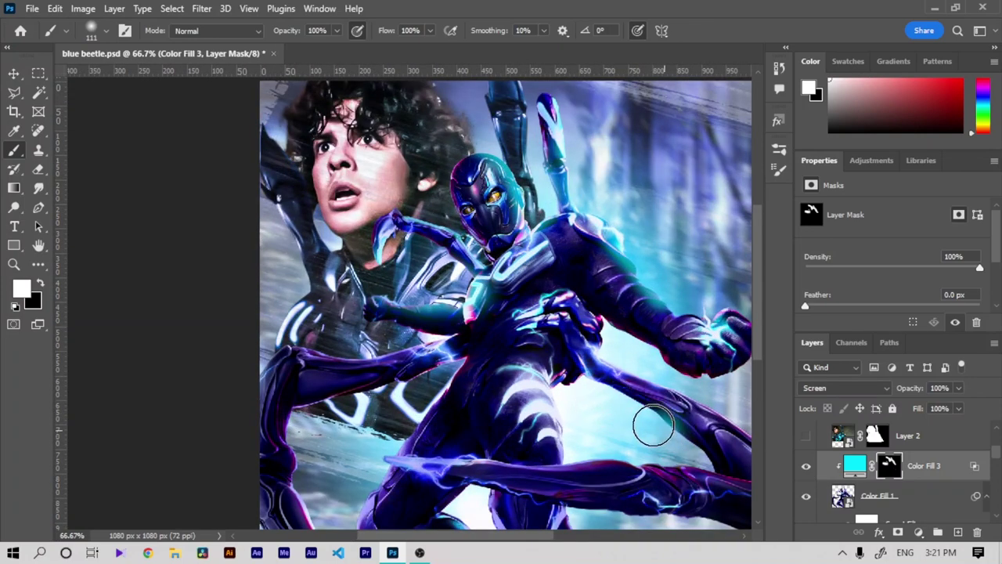
{"action": "left_click_drag", "start_coordinate": [647, 353], "coordinate": [608, 332]}
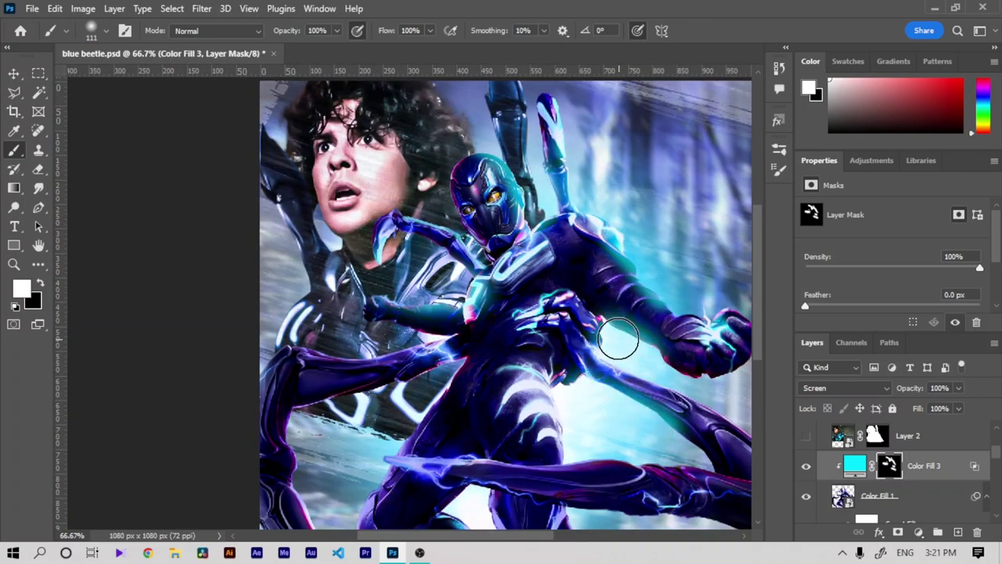
{"action": "scroll", "coordinate": [689, 470], "scroll_direction": "down", "scroll_amount": 1}
{"action": "scroll", "coordinate": [665, 466], "scroll_direction": "up", "scroll_amount": 2}
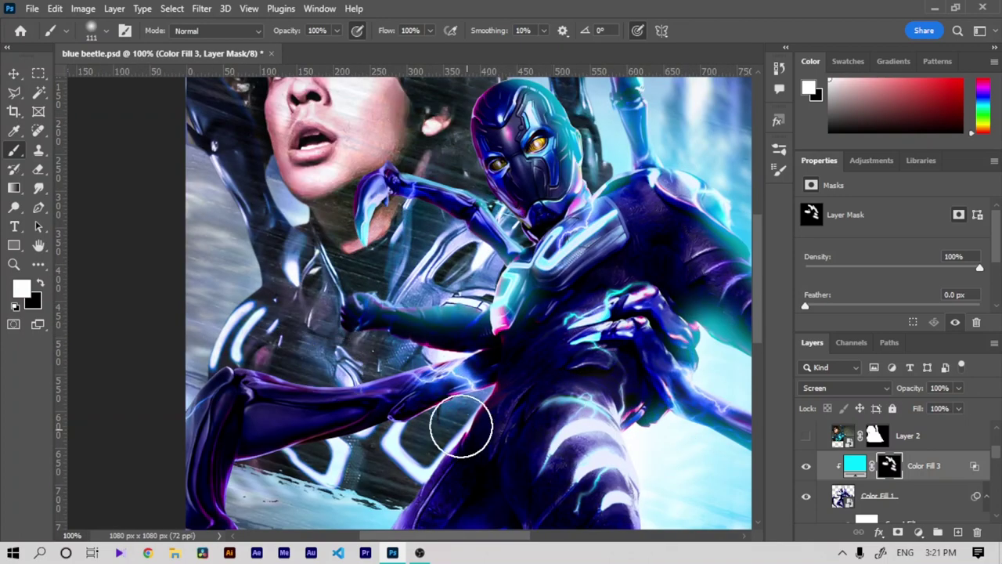
{"action": "left_click_drag", "start_coordinate": [461, 425], "coordinate": [425, 420]}
{"action": "key", "text": "ctrl+z"}
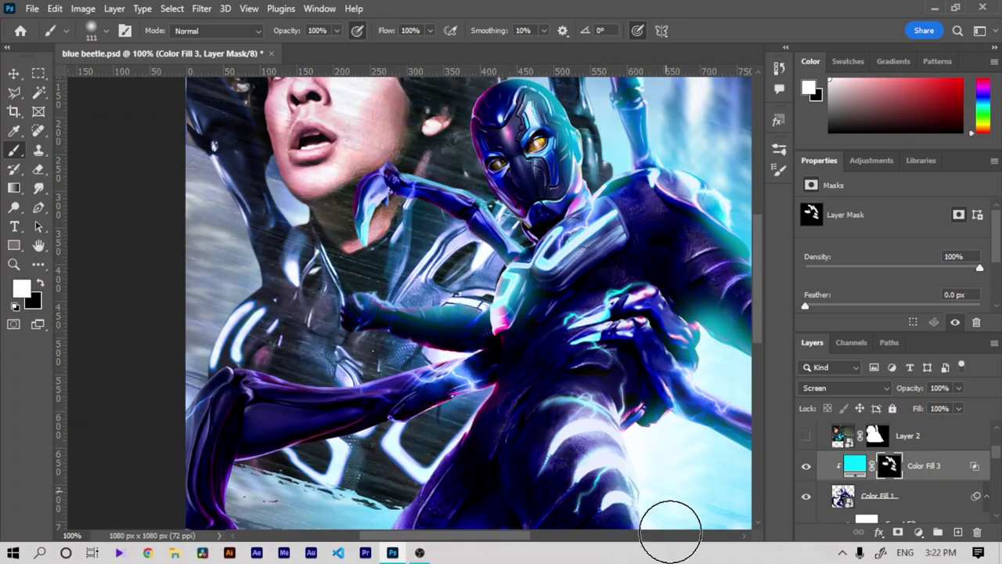
{"action": "left_click_drag", "start_coordinate": [662, 434], "coordinate": [646, 407]}
Step: Switch to the Eraser and set it to 58 px
{"action": "scroll", "coordinate": [697, 532], "scroll_direction": "down", "scroll_amount": 2}
{"action": "scroll", "coordinate": [697, 533], "scroll_direction": "down", "scroll_amount": 1}
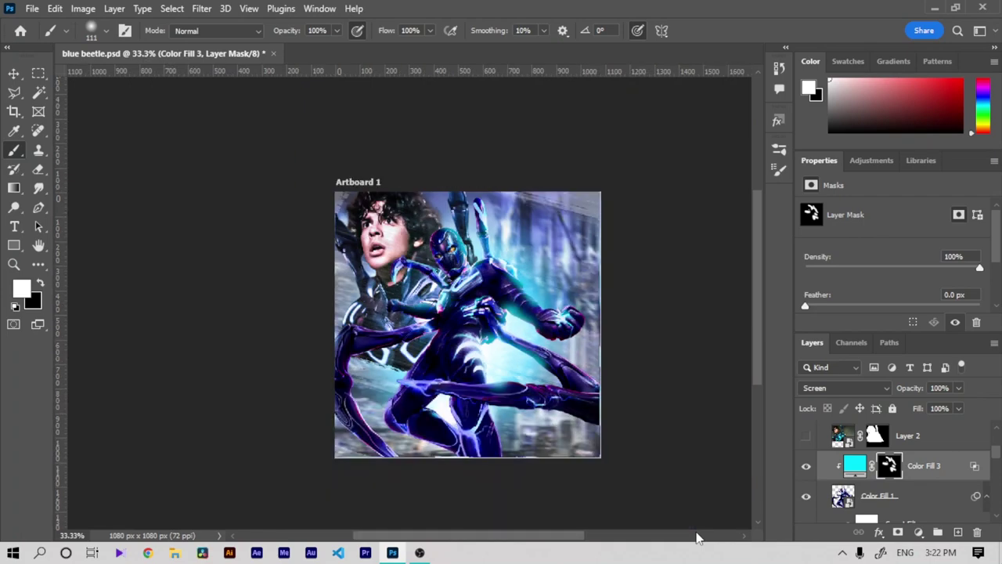
{"action": "scroll", "coordinate": [689, 525], "scroll_direction": "up", "scroll_amount": 1}
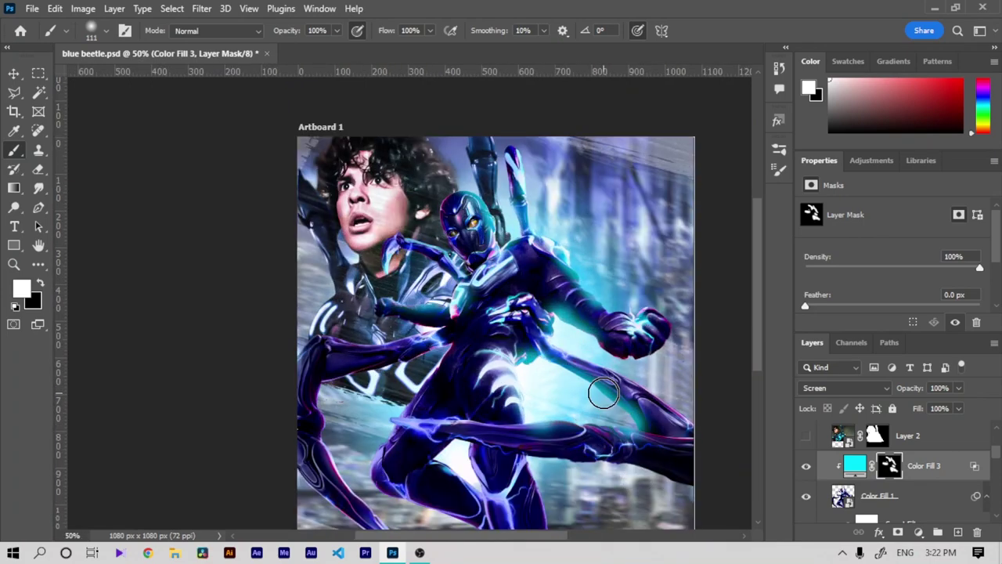
{"action": "scroll", "coordinate": [586, 476], "scroll_direction": "down", "scroll_amount": 1}
{"action": "scroll", "coordinate": [587, 476], "scroll_direction": "up", "scroll_amount": 1}
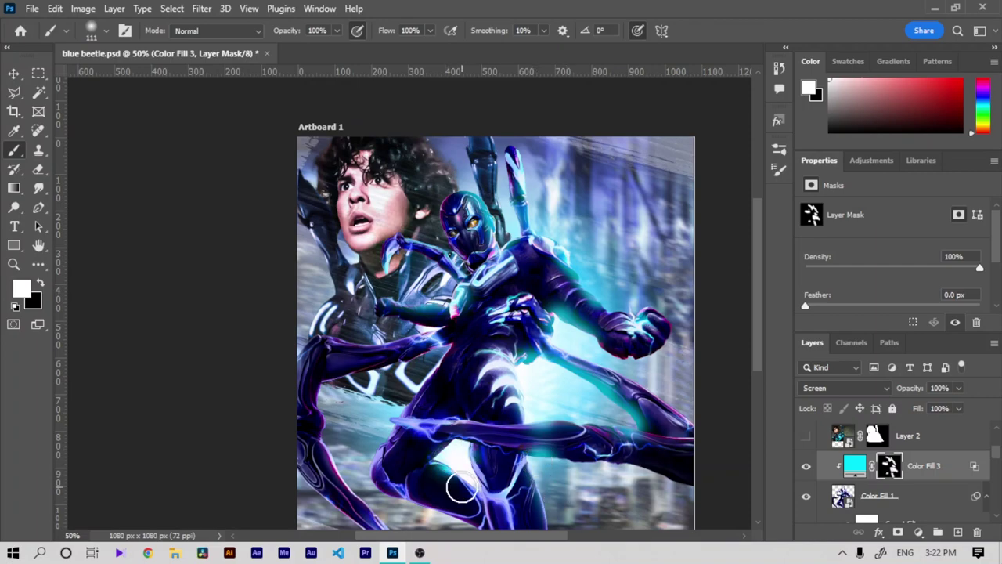
{"action": "scroll", "coordinate": [461, 489], "scroll_direction": "down", "scroll_amount": 1}
{"action": "scroll", "coordinate": [461, 489], "scroll_direction": "up", "scroll_amount": 2}
{"action": "scroll", "coordinate": [461, 489], "scroll_direction": "up", "scroll_amount": 1}
{"action": "key", "text": "e"}
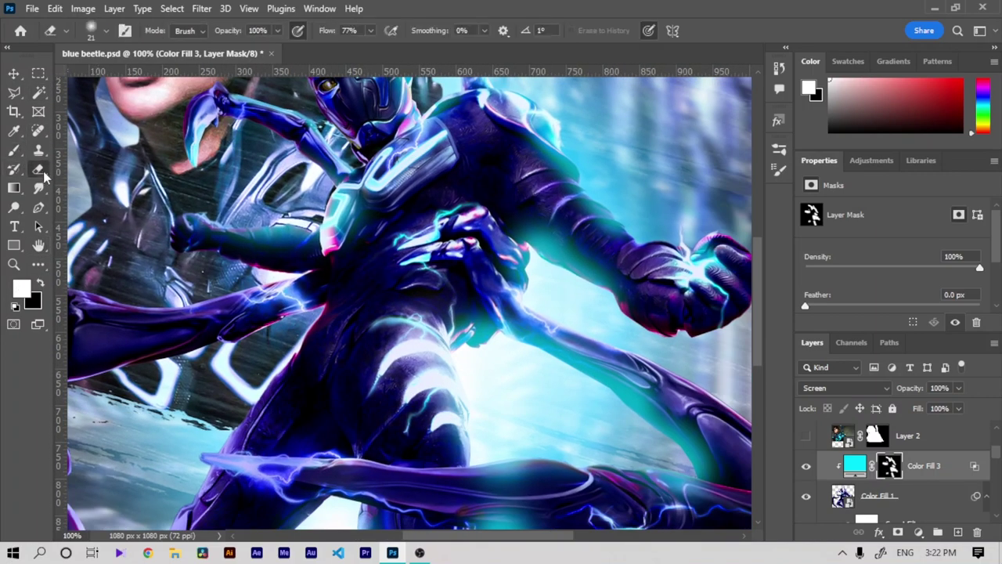
{"action": "right_click", "coordinate": [523, 517]}
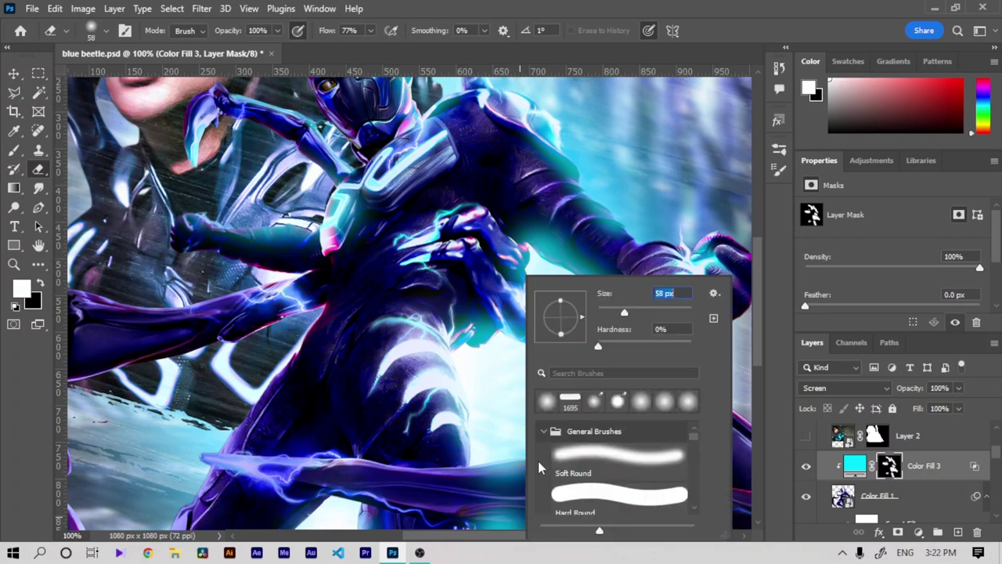
{"action": "key", "text": "Return"}
Step: Pan the view to bring the boy's face into view
{"action": "scroll", "coordinate": [448, 493], "scroll_direction": "down", "scroll_amount": 1}
{"action": "scroll", "coordinate": [448, 493], "scroll_direction": "down", "scroll_amount": 1}
{"action": "scroll", "coordinate": [451, 498], "scroll_direction": "up", "scroll_amount": 1}
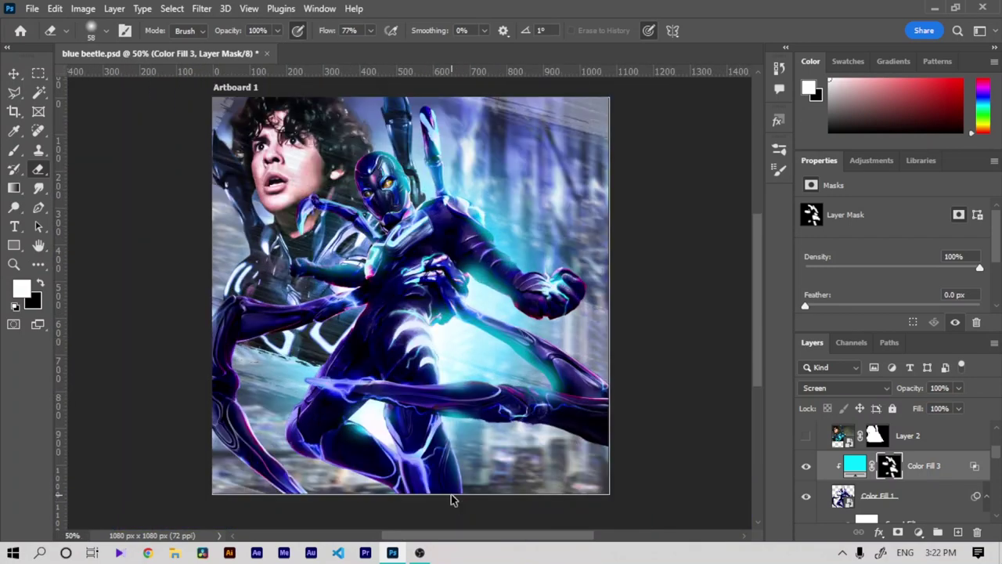
{"action": "scroll", "coordinate": [451, 498], "scroll_direction": "up", "scroll_amount": 1}
{"action": "scroll", "coordinate": [194, 265], "scroll_direction": "up", "scroll_amount": 2}
{"action": "left_click", "coordinate": [38, 246]}
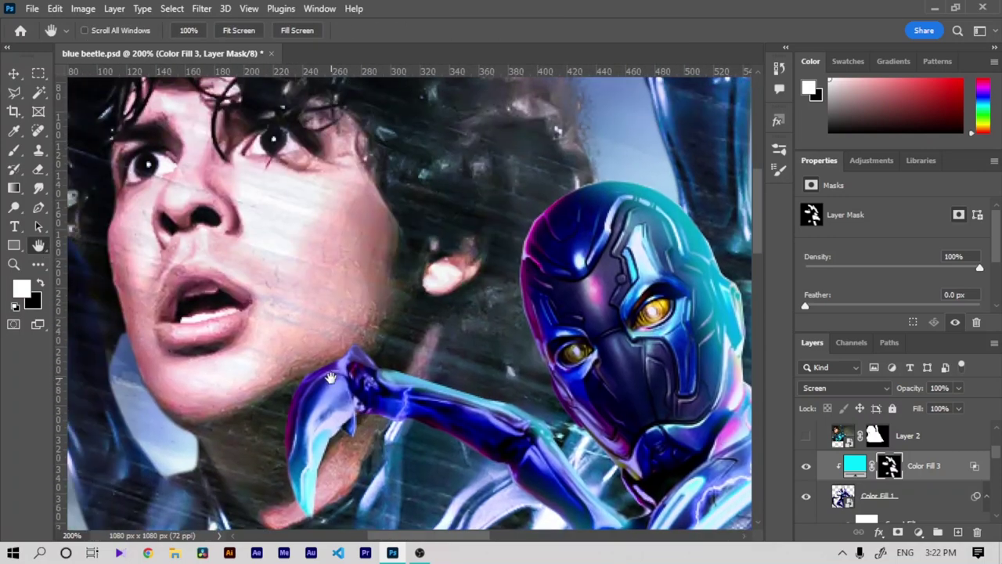
{"action": "left_click_drag", "start_coordinate": [93, 156], "coordinate": [265, 314]}
{"action": "scroll", "coordinate": [265, 313], "scroll_direction": "down", "scroll_amount": 2}
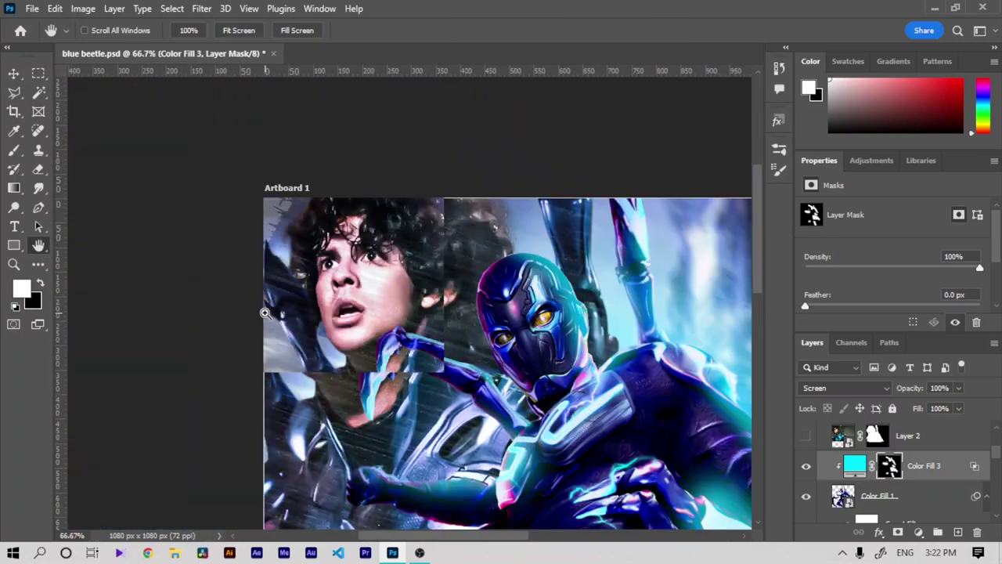
Step: Make the woman's portrait layer, Layer 4 copy, visible and select it
{"action": "scroll", "coordinate": [994, 439], "scroll_direction": "up", "scroll_amount": 3}
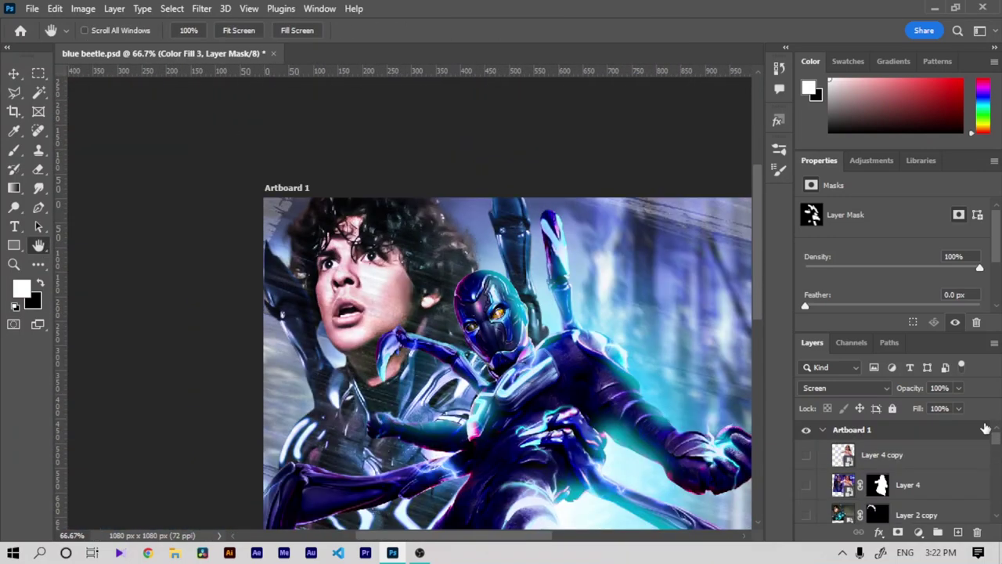
{"action": "left_click", "coordinate": [809, 457]}
{"action": "scroll", "coordinate": [893, 469], "scroll_direction": "down", "scroll_amount": 3}
{"action": "scroll", "coordinate": [877, 501], "scroll_direction": "down", "scroll_amount": 2}
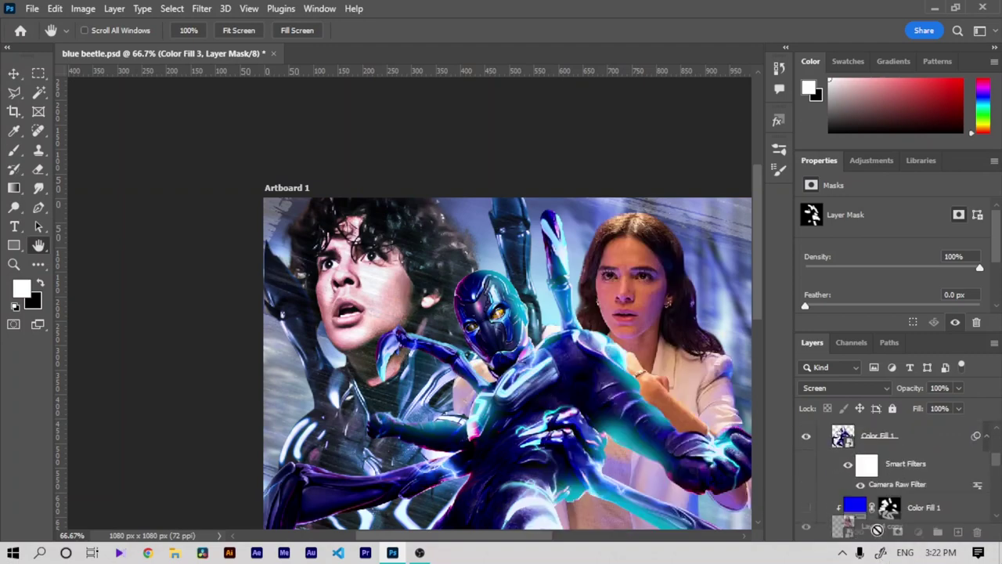
{"action": "left_click", "coordinate": [900, 447]}
Step: Rotate the woman's portrait about 6.1° and add a layer mask to it
{"action": "scroll", "coordinate": [701, 465], "scroll_direction": "down", "scroll_amount": 2}
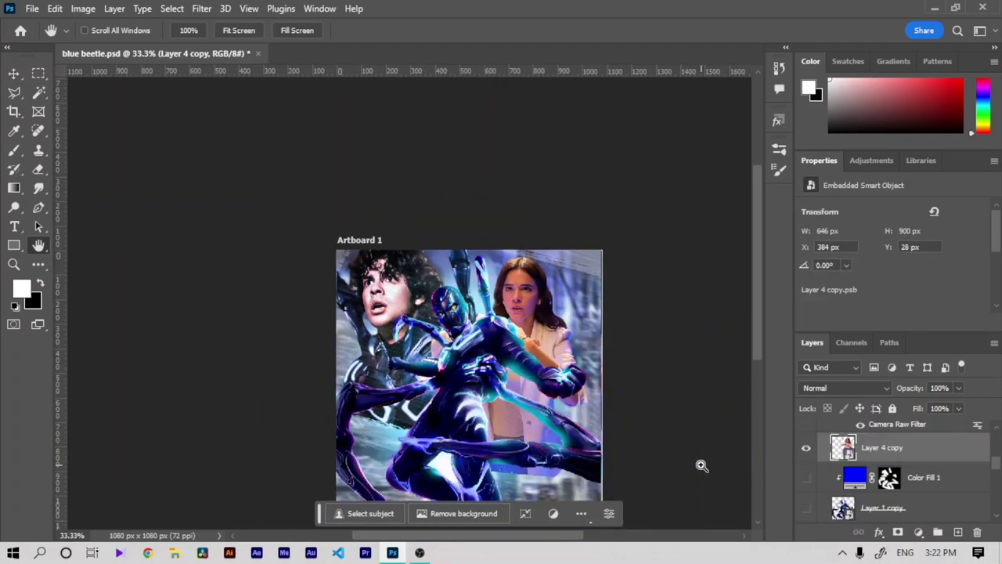
{"action": "key", "text": "ctrl+t"}
{"action": "left_click_drag", "start_coordinate": [615, 266], "coordinate": [605, 259]}
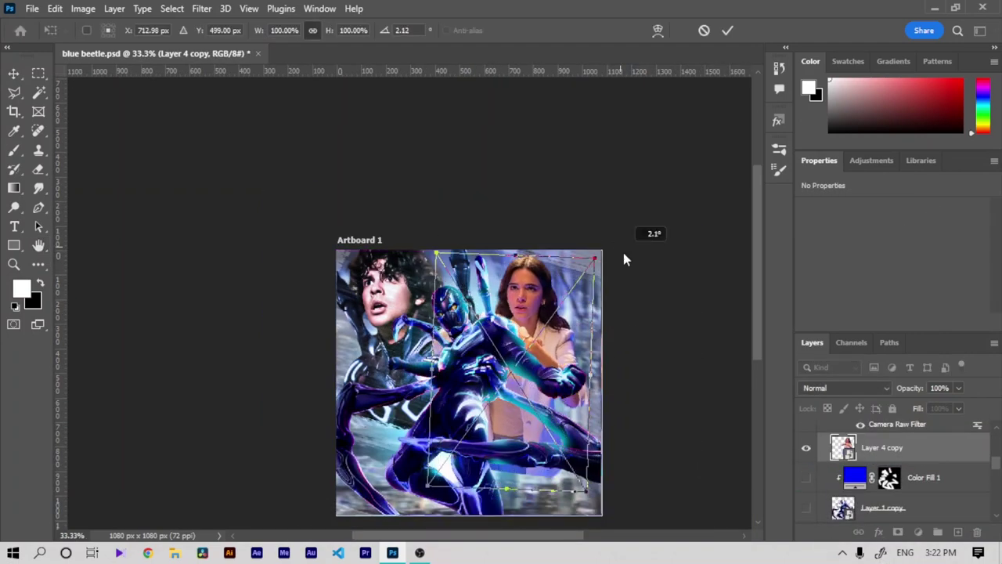
{"action": "left_click", "coordinate": [727, 30]}
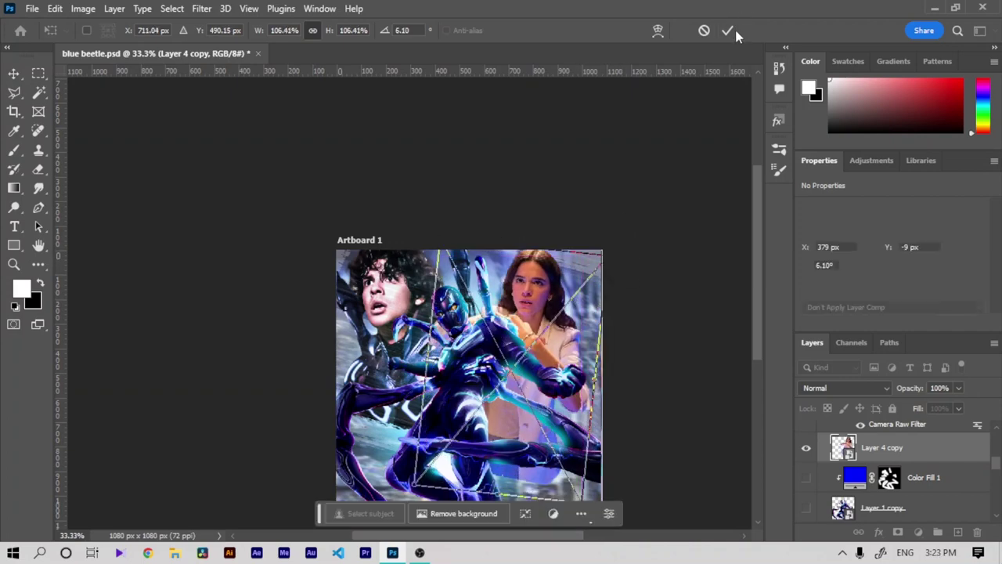
{"action": "key", "text": "ctrl+plus"}
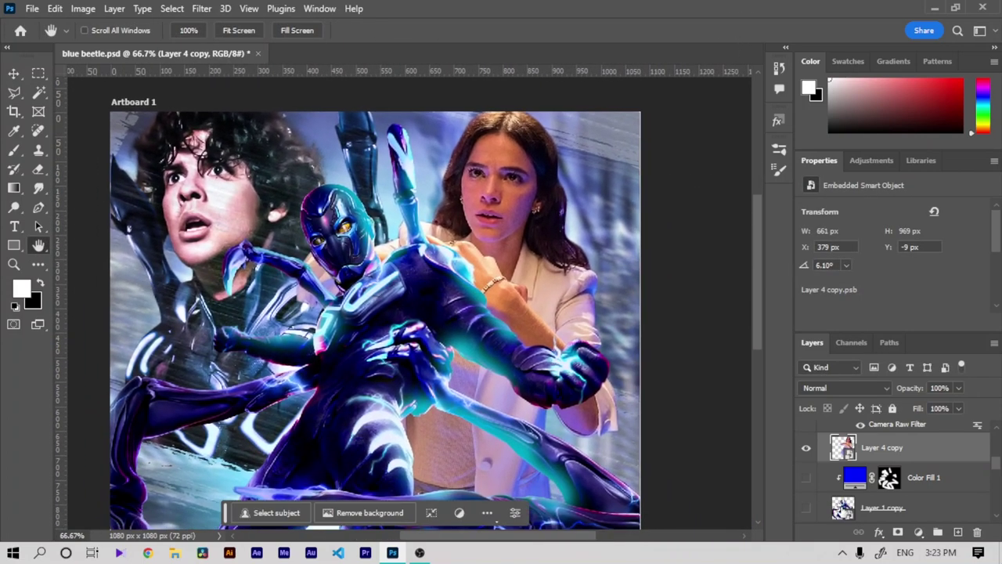
{"action": "left_click", "coordinate": [898, 532]}
Step: Invert the woman's mask to black and paint part of it white with a hard round brush
{"action": "key", "text": "ctrl+i"}
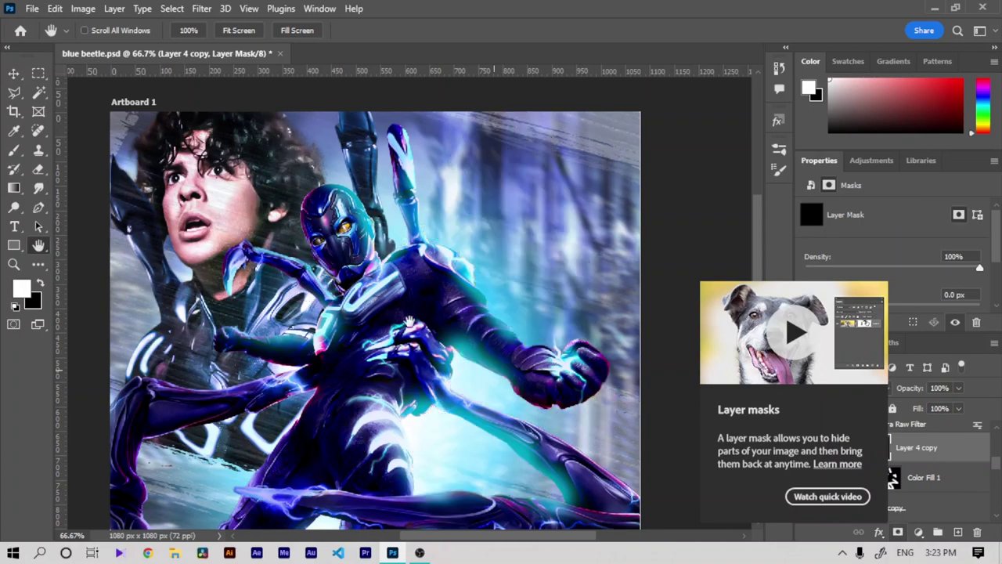
{"action": "key", "text": "b"}
{"action": "right_click", "coordinate": [347, 233]}
{"action": "double_click", "coordinate": [421, 360]}
{"action": "left_click_drag", "start_coordinate": [422, 329], "coordinate": [548, 399]}
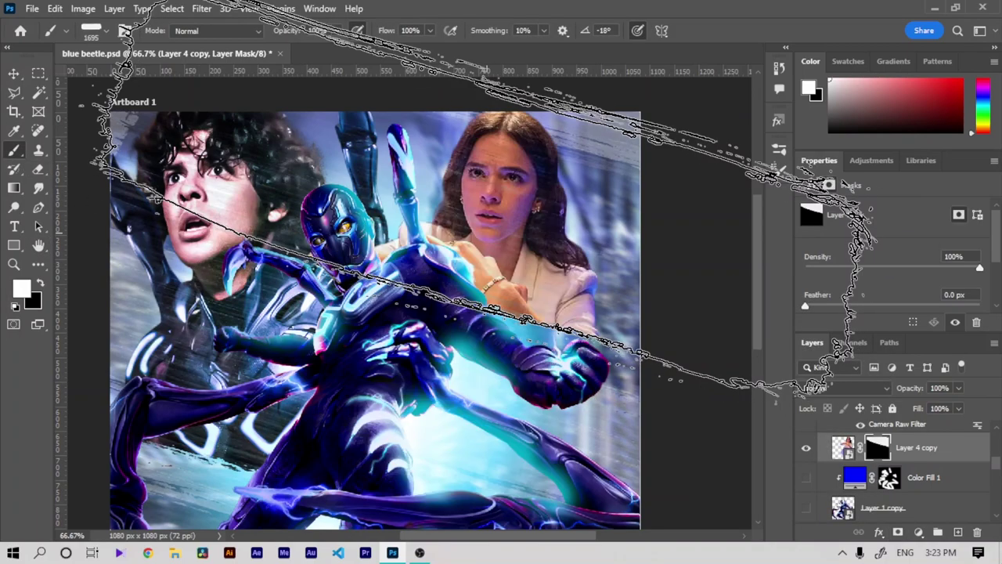
{"action": "key", "text": "ctrl+minus"}
{"action": "key", "text": "ctrl+minus"}
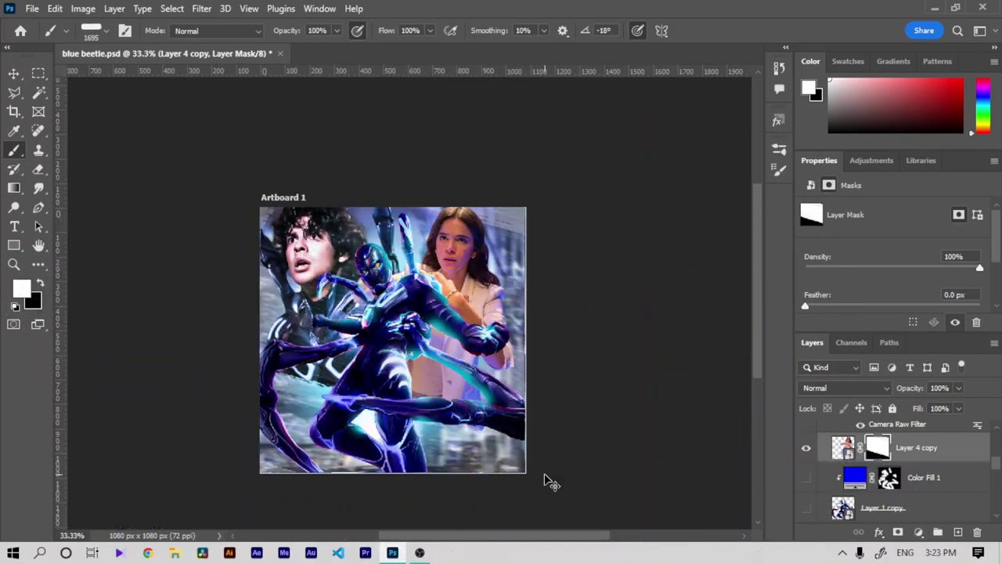
{"action": "key", "text": "ctrl+plus"}
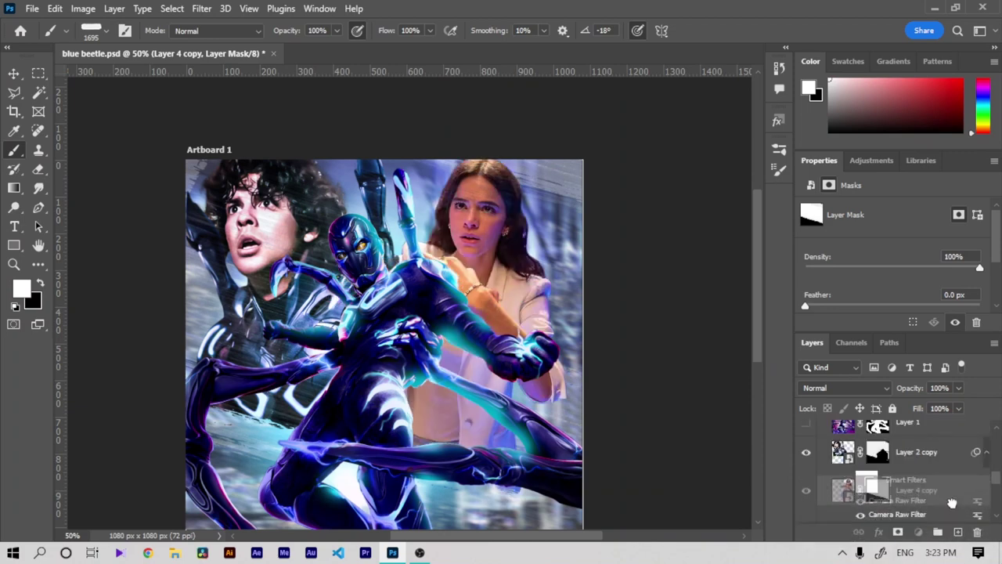
Step: Move the woman's layer below Gradient Map 1 and set its opacity to 70%
{"action": "mouse_move", "coordinate": [956, 462]}
{"action": "left_mouse_down"}
{"action": "mouse_move", "coordinate": [946, 520]}
{"action": "mouse_move", "coordinate": [954, 497]}
{"action": "left_mouse_up"}
{"action": "left_click_drag", "start_coordinate": [918, 389], "coordinate": [904, 393]}
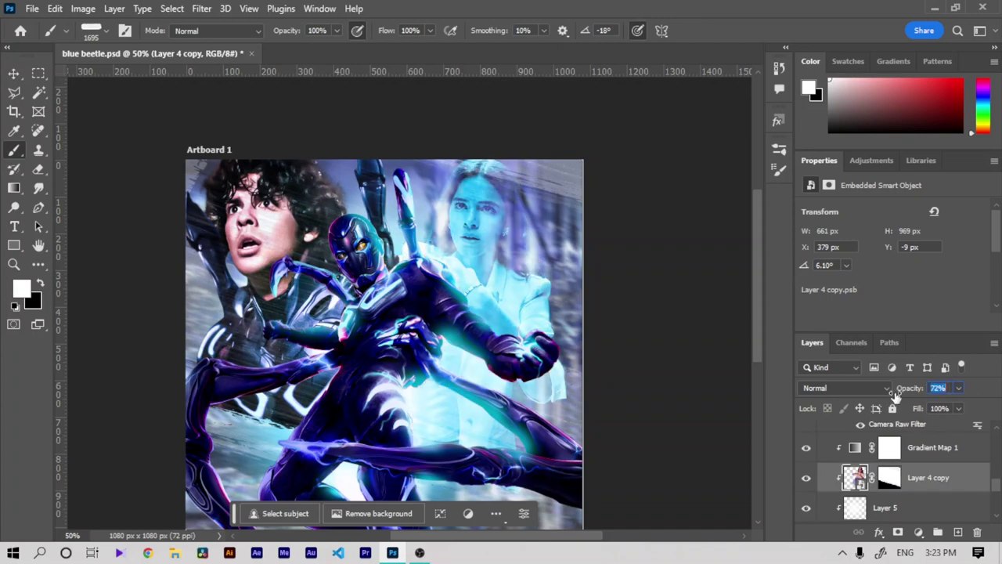
{"action": "key", "text": "ctrl+minus"}
{"action": "key", "text": "ctrl+minus"}
{"action": "key", "text": "ctrl+equal"}
{"action": "left_click_drag", "start_coordinate": [896, 395], "coordinate": [912, 389]}
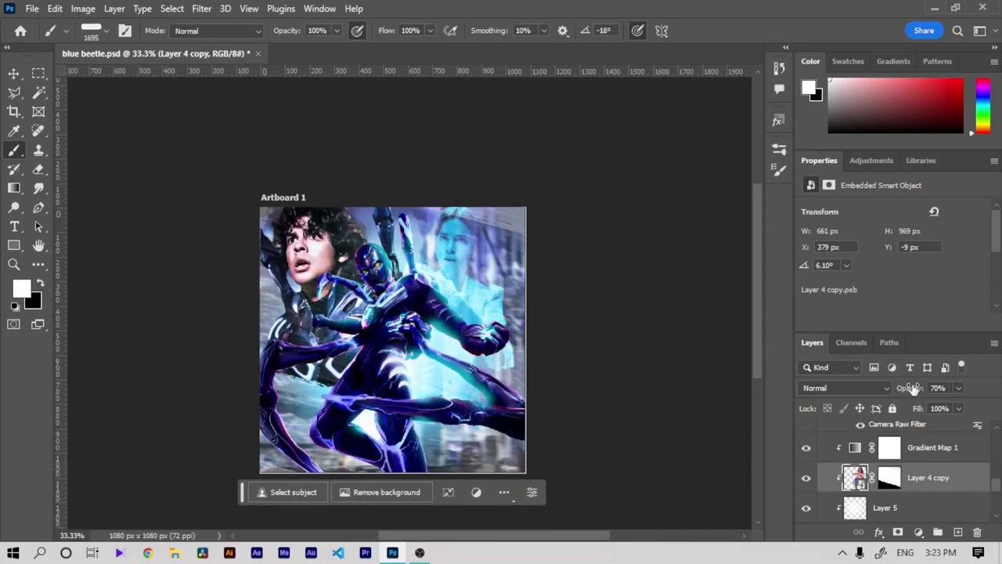
{"action": "scroll", "coordinate": [994, 474], "scroll_direction": "up", "scroll_amount": 3}
Step: Move the boy's Layer 2 copy lower in the stack and fade it to 51% opacity
{"action": "left_click_drag", "start_coordinate": [952, 461], "coordinate": [920, 478]}
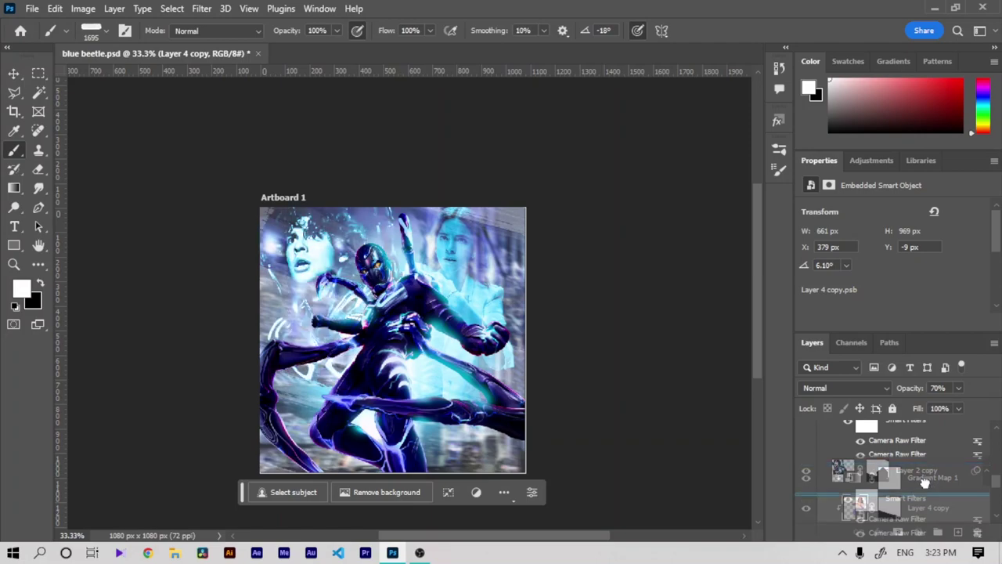
{"action": "left_click_drag", "start_coordinate": [913, 391], "coordinate": [878, 388]}
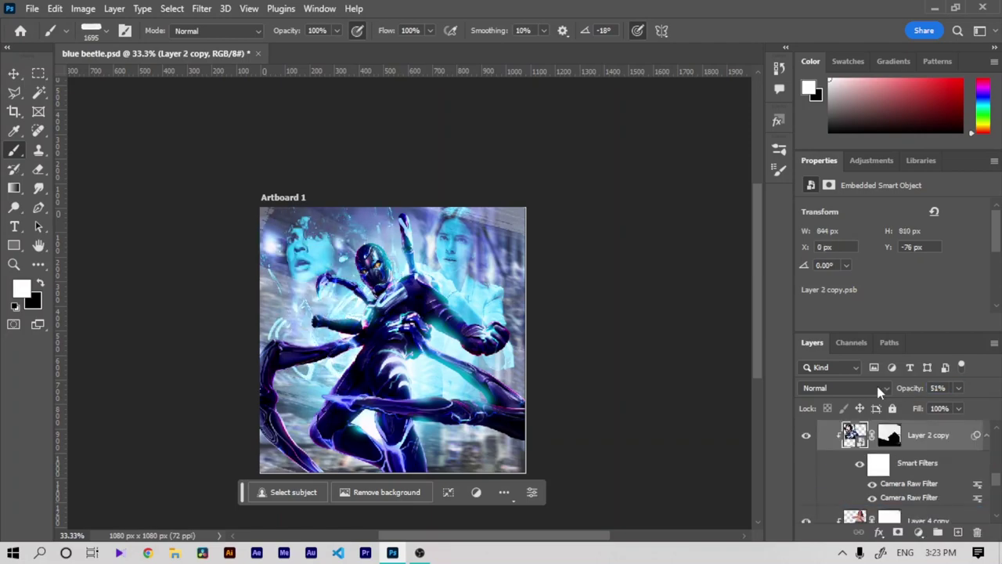
{"action": "key", "text": "ctrl+minus"}
{"action": "key", "text": "ctrl+plus"}
{"action": "key", "text": "ctrl+plus"}
{"action": "key", "text": "ctrl+minus"}
{"action": "key", "text": "ctrl+minus"}
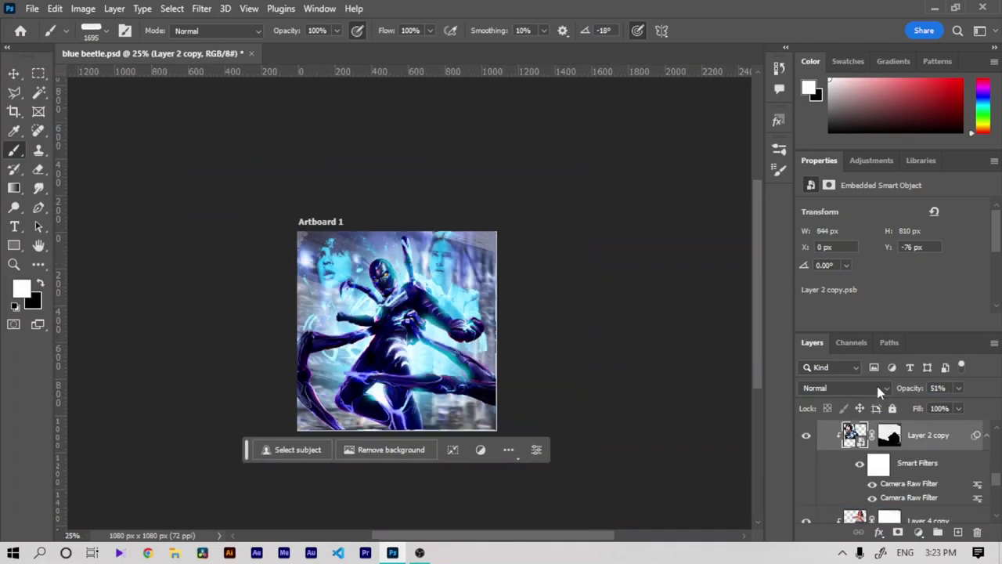
{"action": "key", "text": "ctrl+plus"}
{"action": "key", "text": "ctrl+plus"}
{"action": "key", "text": "ctrl+plus"}
{"action": "key", "text": "ctrl+plus"}
{"action": "key", "text": "ctrl+plus"}
Step: Add an Exposure adjustment at -1.34 above Color Fill 3, inverting its mask and clipping it
{"action": "scroll", "coordinate": [994, 448], "scroll_direction": "down", "scroll_amount": 2}
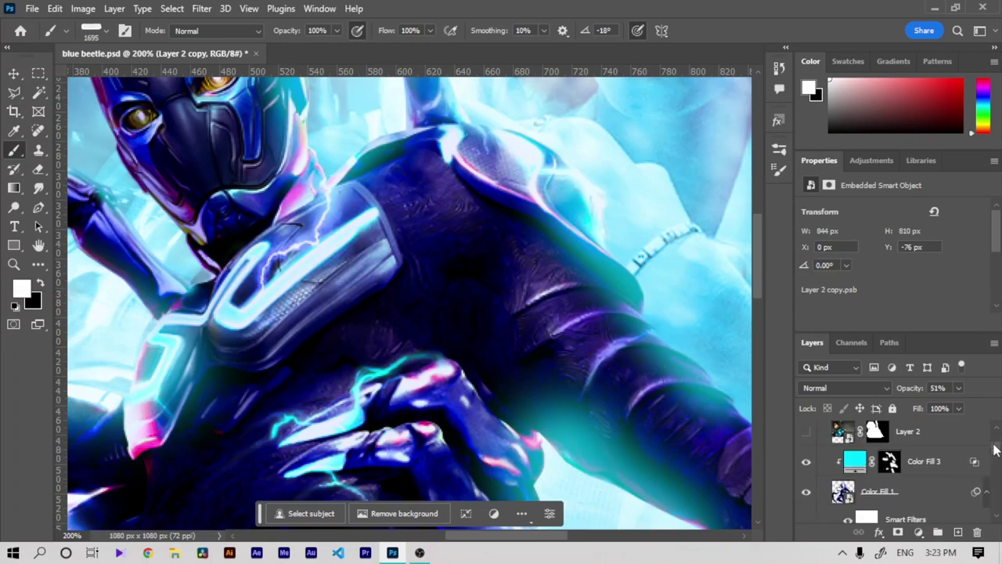
{"action": "left_click", "coordinate": [924, 461]}
{"action": "left_click", "coordinate": [918, 531]}
{"action": "left_click", "coordinate": [901, 360]}
{"action": "left_click_drag", "start_coordinate": [892, 246], "coordinate": [875, 247]}
{"action": "key", "text": "ctrl+i"}
{"action": "key", "text": "ctrl+alt+g"}
{"action": "key", "text": "ctrl+plus"}
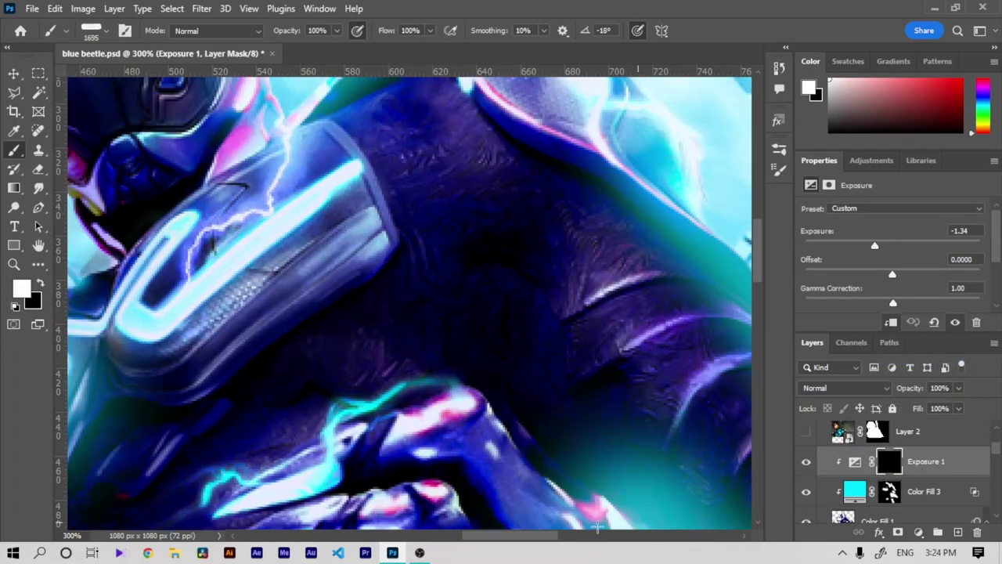
Step: Choose a soft round brush for painting on the exposure mask
{"action": "right_click", "coordinate": [149, 278]}
{"action": "key", "text": "e"}
{"action": "key", "text": "Escape"}
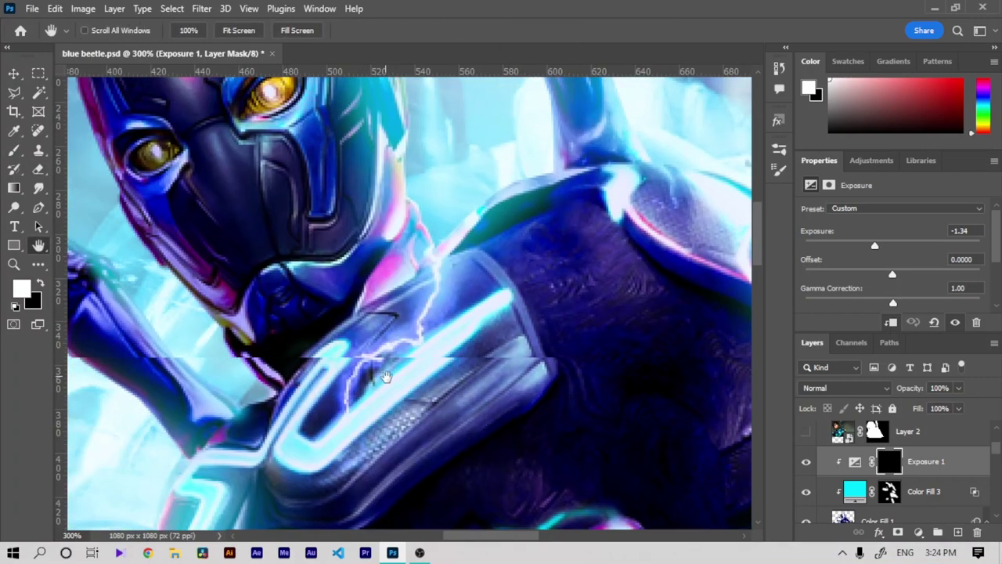
{"action": "scroll", "coordinate": [101, 172], "scroll_direction": "left", "scroll_amount": 5}
{"action": "key", "text": "b"}
{"action": "right_click", "coordinate": [244, 295]}
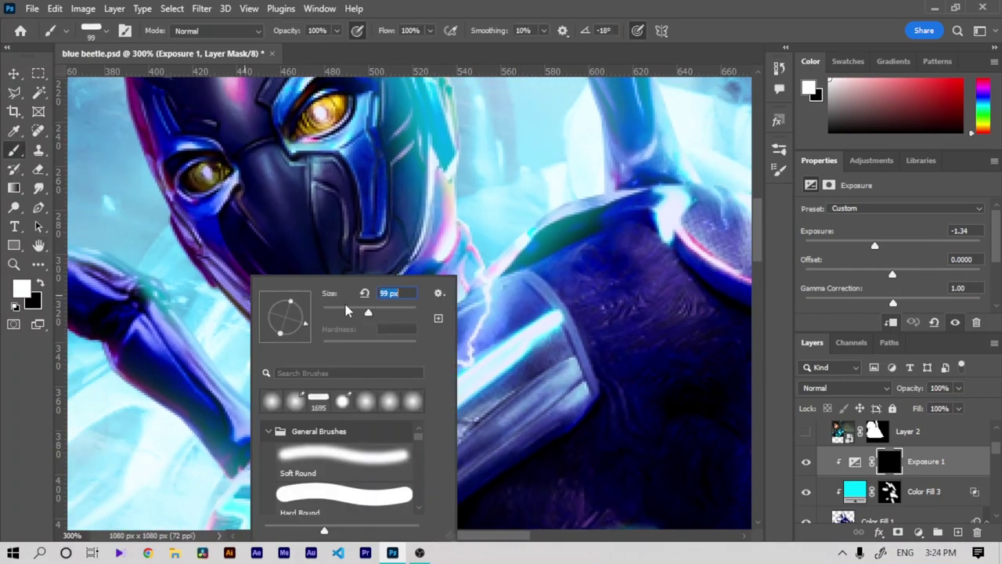
{"action": "right_click", "coordinate": [203, 251]}
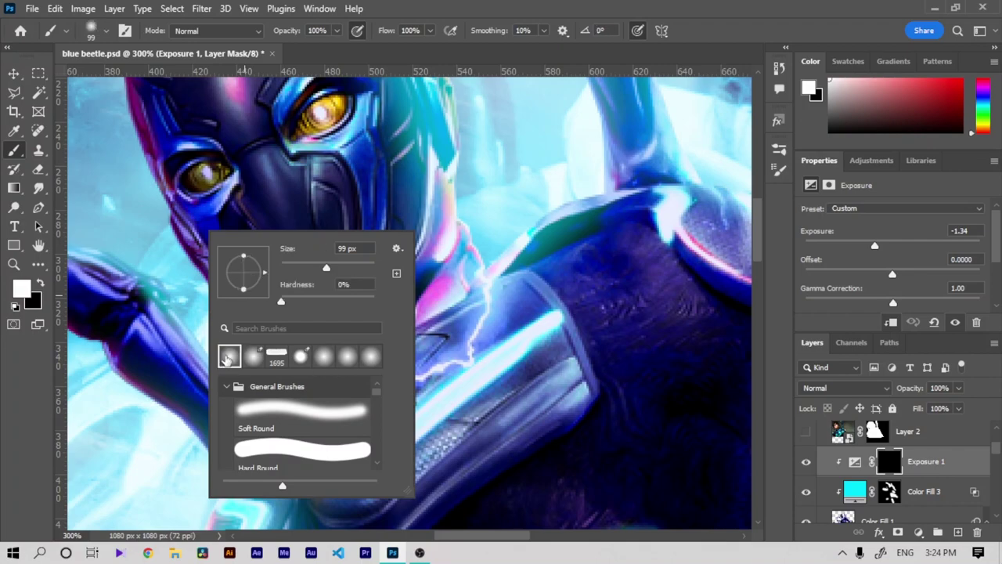
{"action": "double_click", "coordinate": [227, 358]}
Step: Paint the exposure darkening onto the side of the hero's helmet
{"action": "key", "text": "ctrl+minus"}
{"action": "key", "text": "ctrl+minus"}
{"action": "key", "text": "ctrl+minus"}
{"action": "key", "text": "ctrl+minus"}
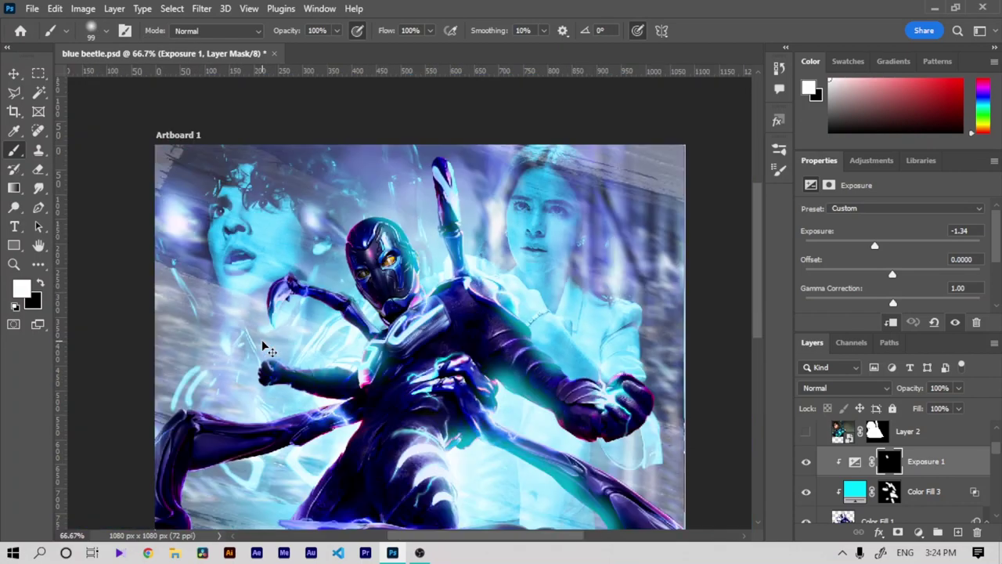
{"action": "key", "text": "ctrl+plus"}
{"action": "key", "text": "ctrl+plus"}
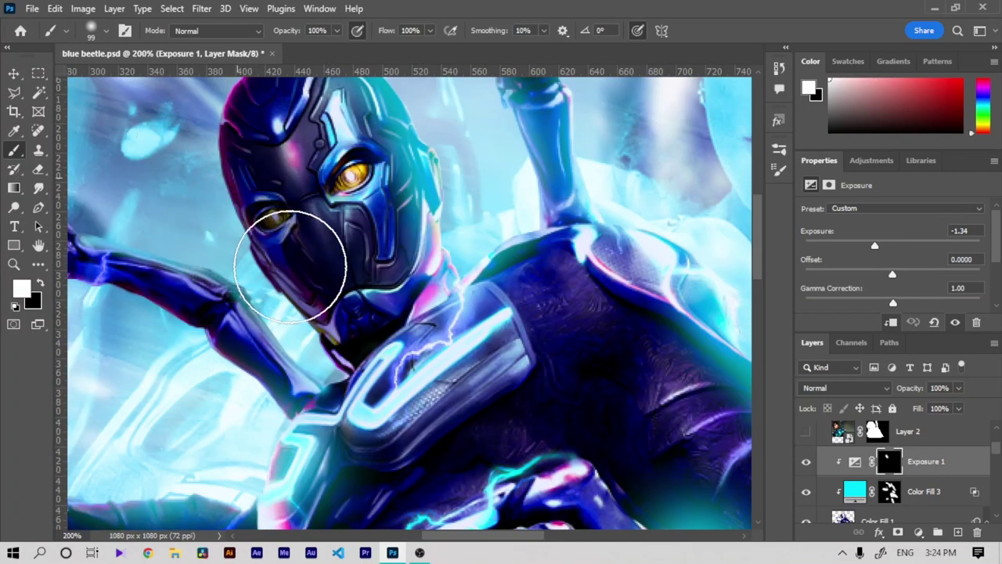
{"action": "left_click_drag", "start_coordinate": [746, 454], "coordinate": [528, 489]}
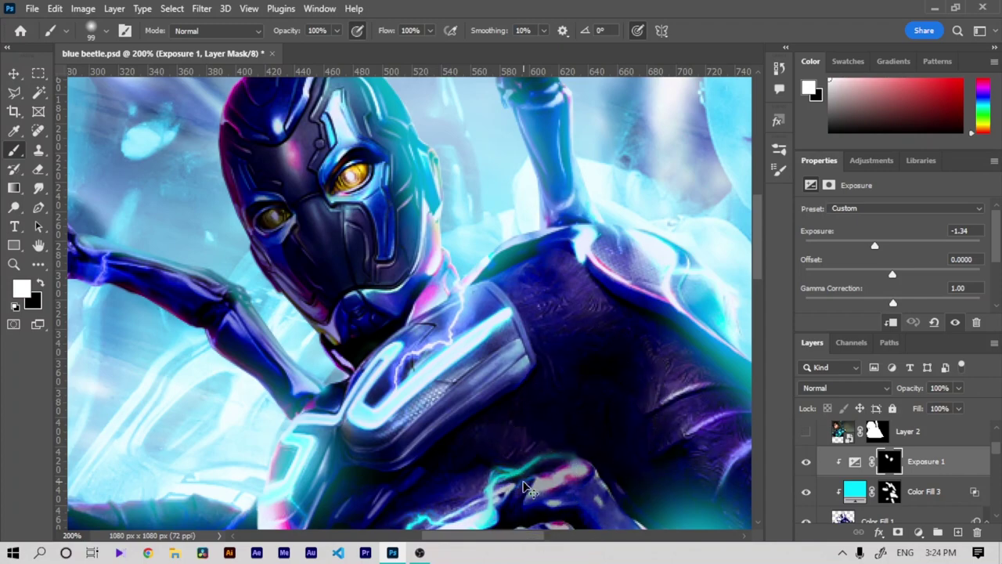
{"action": "key", "text": "ctrl+minus"}
{"action": "key", "text": "ctrl+minus"}
{"action": "key", "text": "ctrl+minus"}
{"action": "key", "text": "ctrl+plus"}
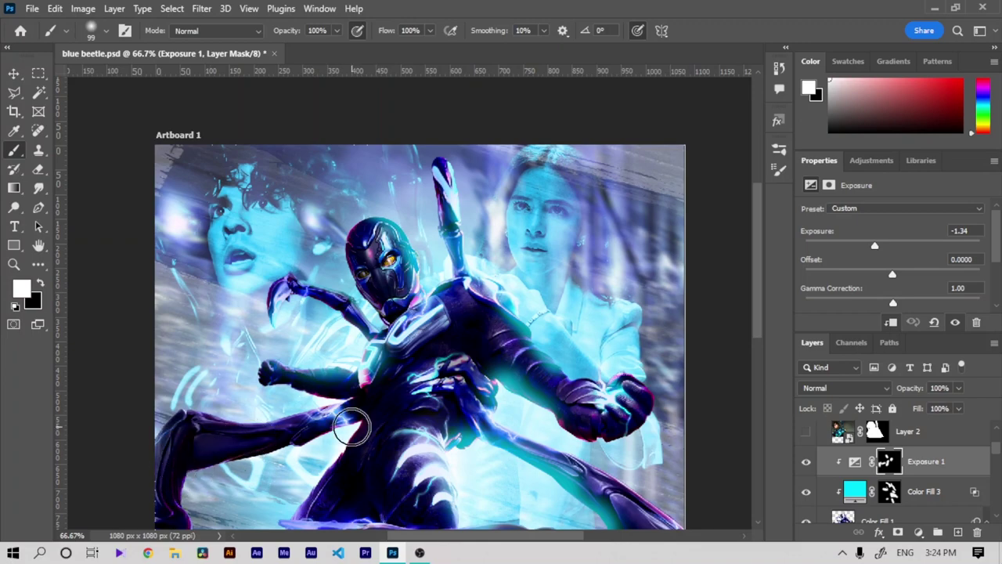
{"action": "key", "text": "ctrl+minus"}
{"action": "key", "text": "ctrl+minus"}
{"action": "key", "text": "ctrl+minus"}
{"action": "key", "text": "ctrl+plus"}
{"action": "key", "text": "ctrl+plus"}
{"action": "key", "text": "ctrl+plus"}
{"action": "key", "text": "ctrl+plus"}
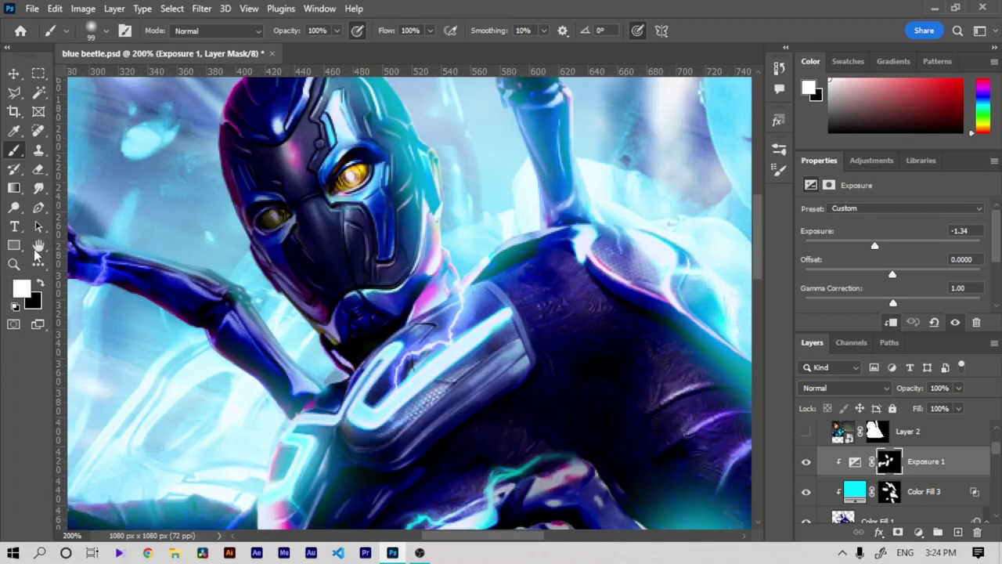
Step: Pan and zoom over the hero's leg, eye and helmet to review the darkening
{"action": "left_click", "coordinate": [38, 245]}
{"action": "mouse_move", "coordinate": [447, 329]}
{"action": "left_mouse_down"}
{"action": "mouse_move", "coordinate": [493, 269]}
{"action": "mouse_move", "coordinate": [407, 318]}
{"action": "mouse_move", "coordinate": [65, 149]}
{"action": "left_mouse_up"}
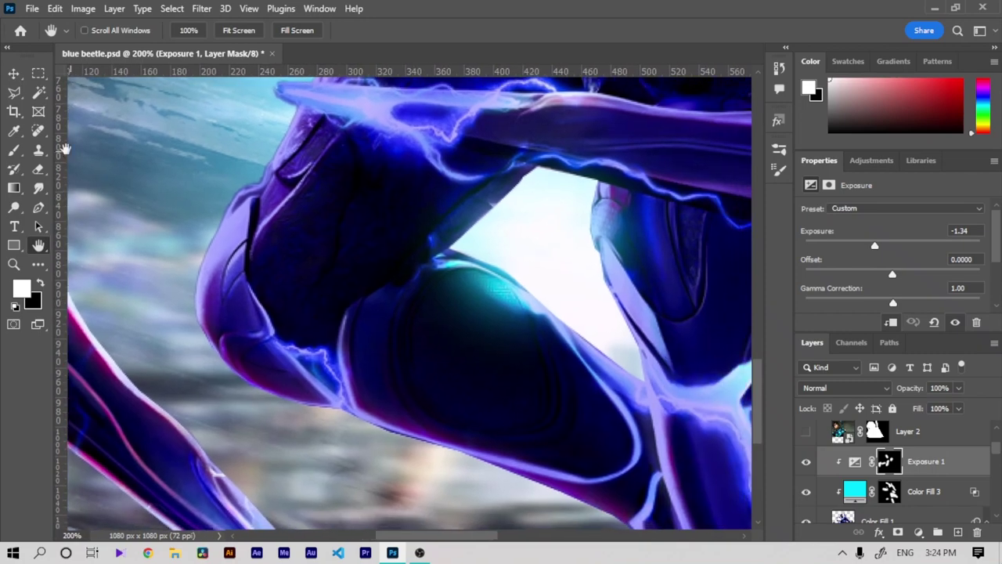
{"action": "key", "text": "b"}
{"action": "key", "text": "ctrl+minus"}
{"action": "key", "text": "ctrl+minus"}
{"action": "key", "text": "ctrl+minus"}
{"action": "key", "text": "ctrl+minus"}
{"action": "key", "text": "ctrl+minus"}
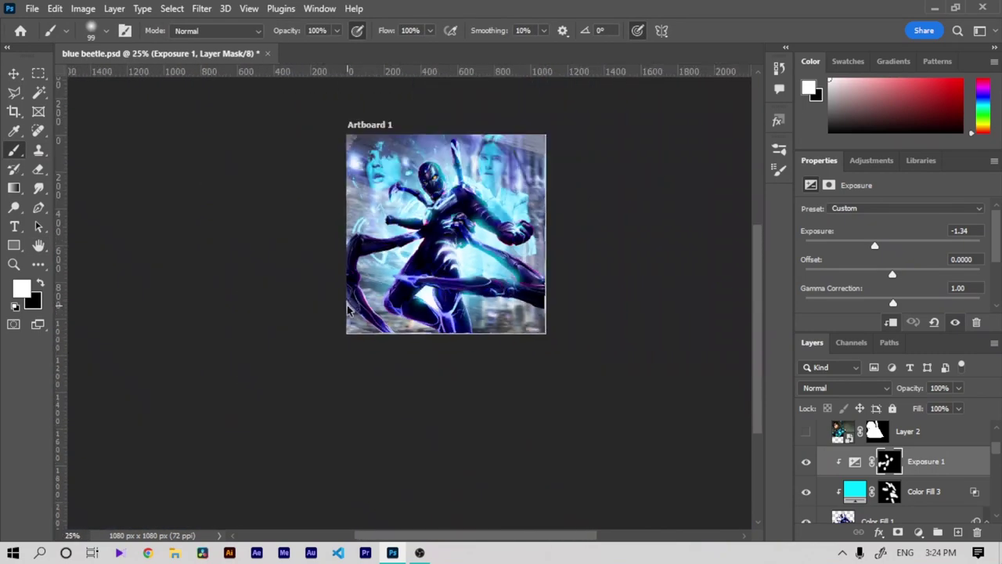
{"action": "key", "text": "ctrl+plus"}
{"action": "key", "text": "ctrl+plus"}
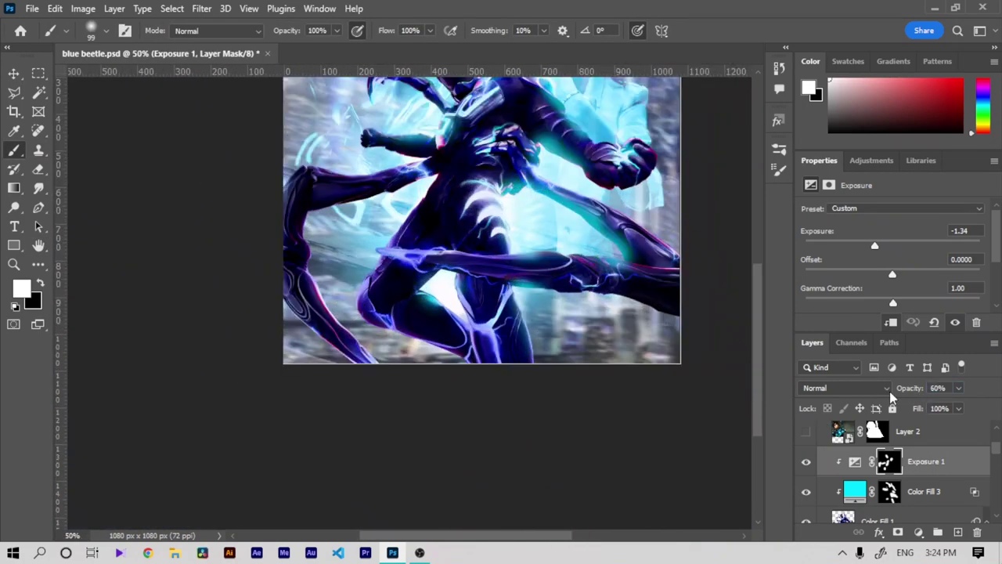
{"action": "key", "text": "h"}
{"action": "left_click_drag", "start_coordinate": [289, 331], "coordinate": [224, 436]}
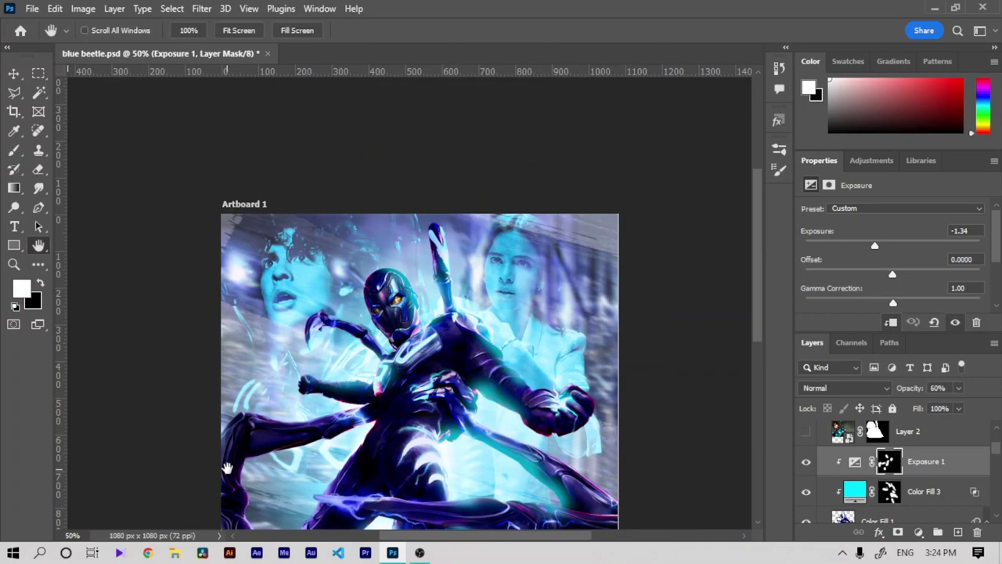
{"action": "key", "text": "ctrl+plus"}
{"action": "key", "text": "ctrl+plus"}
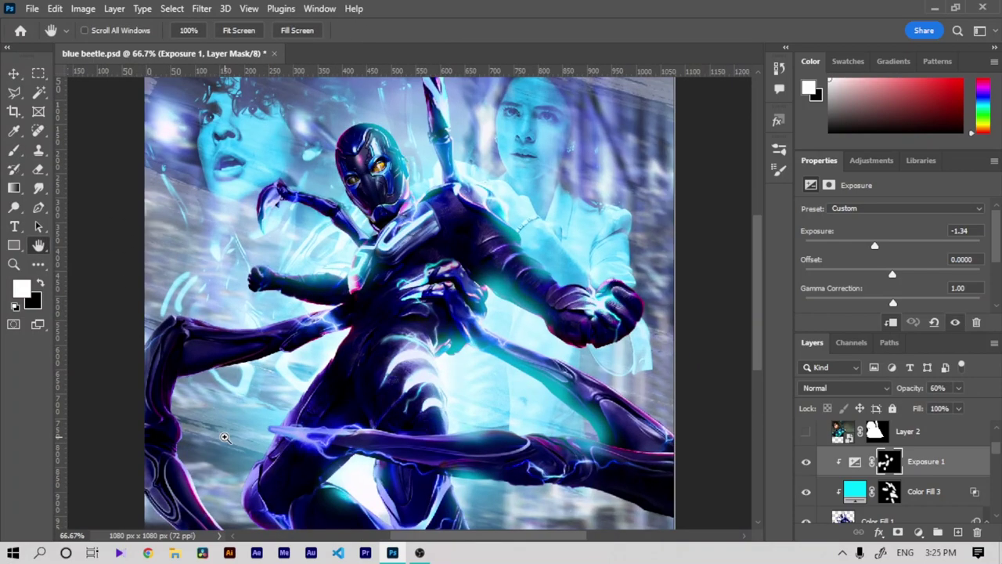
{"action": "key", "text": "ctrl+plus"}
{"action": "key", "text": "ctrl+plus"}
{"action": "key", "text": "ctrl+minus"}
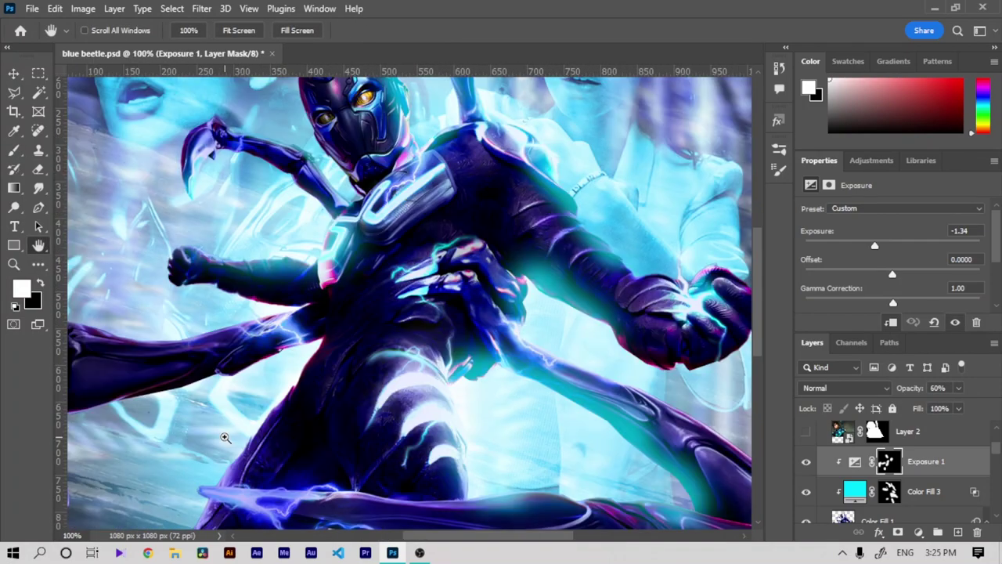
{"action": "key", "text": "ctrl+minus"}
{"action": "key", "text": "ctrl+plus"}
{"action": "key", "text": "ctrl+plus"}
{"action": "key", "text": "ctrl+plus"}
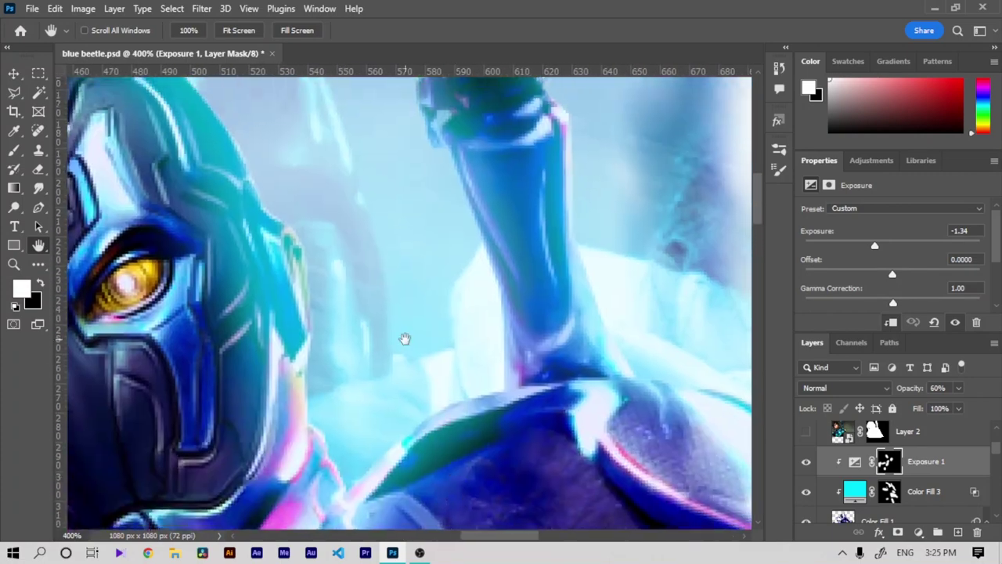
{"action": "left_click_drag", "start_coordinate": [405, 338], "coordinate": [593, 436]}
Step: Add a #008aff blue Solid Color fill layer in Screen mode with its mask inverted
{"action": "left_click", "coordinate": [918, 532]}
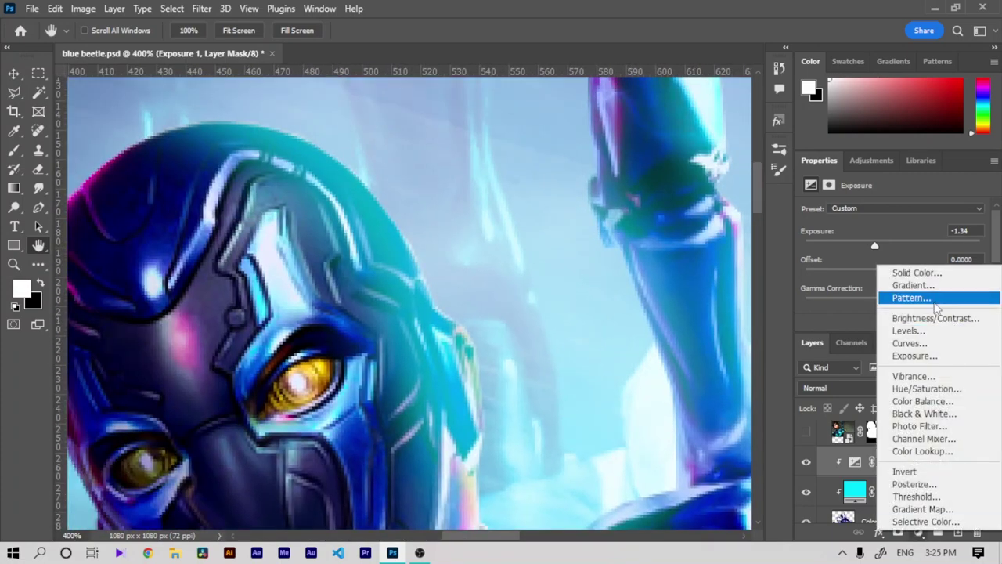
{"action": "left_click", "coordinate": [908, 271]}
{"action": "left_click", "coordinate": [753, 142]}
{"action": "left_click", "coordinate": [898, 133]}
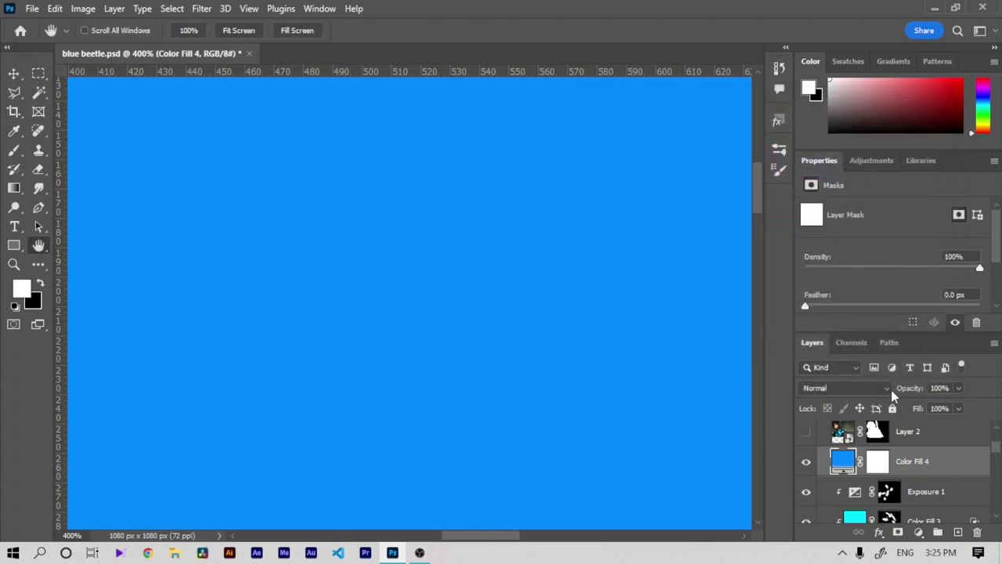
{"action": "left_click", "coordinate": [891, 389]}
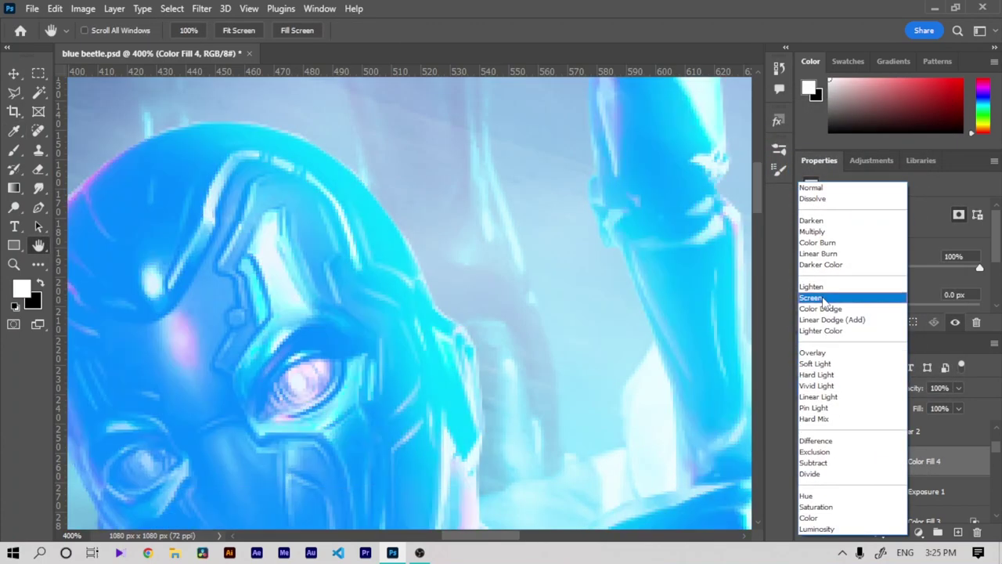
{"action": "left_click", "coordinate": [823, 301]}
{"action": "key", "text": "ctrl+i"}
Step: Zoom in on the eye and bring up the Brush presets on the canvas
{"action": "key", "text": "ctrl+plus"}
{"action": "key", "text": "ctrl+plus"}
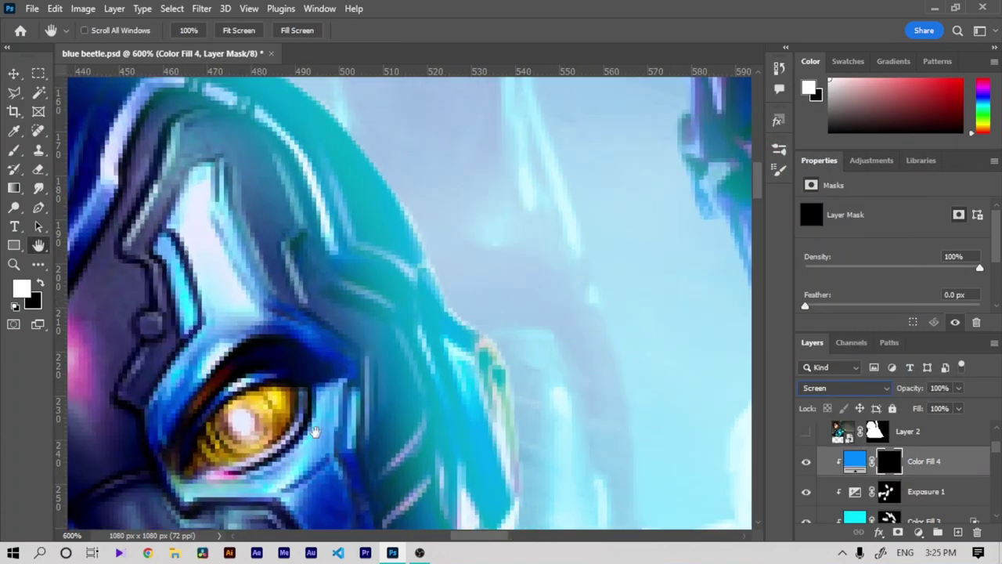
{"action": "left_click", "coordinate": [16, 155]}
{"action": "right_click", "coordinate": [298, 233]}
Step: Pick the higi lightning brush at 44 px size
{"action": "scroll", "coordinate": [468, 399], "scroll_direction": "down", "scroll_amount": 3}
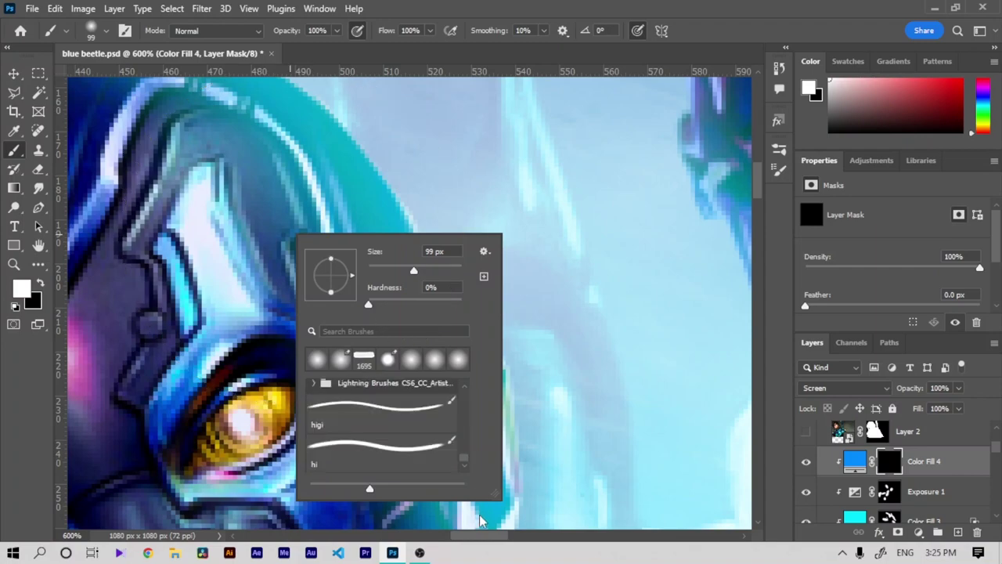
{"action": "left_click", "coordinate": [383, 421]}
{"action": "type", "text": "44"}
{"action": "key", "text": "Return"}
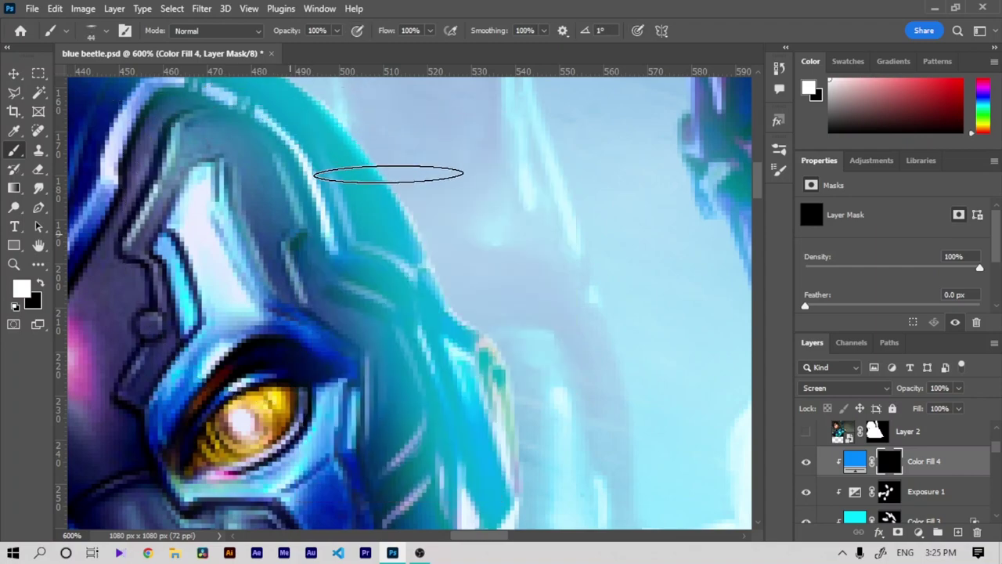
Step: Paint a cyan glow stroke along the hero's raised arm on the Color Fill 4 mask
{"action": "scroll", "coordinate": [495, 274], "scroll_direction": "down", "scroll_amount": 3}
{"action": "scroll", "coordinate": [494, 274], "scroll_direction": "down", "scroll_amount": 3}
{"action": "scroll", "coordinate": [494, 274], "scroll_direction": "up", "scroll_amount": 3}
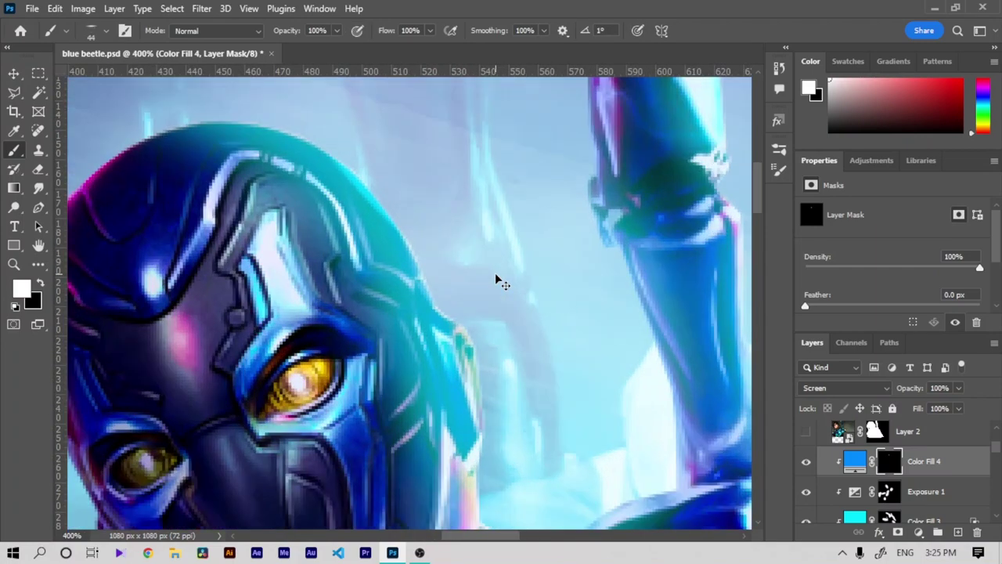
{"action": "scroll", "coordinate": [495, 274], "scroll_direction": "up", "scroll_amount": 2}
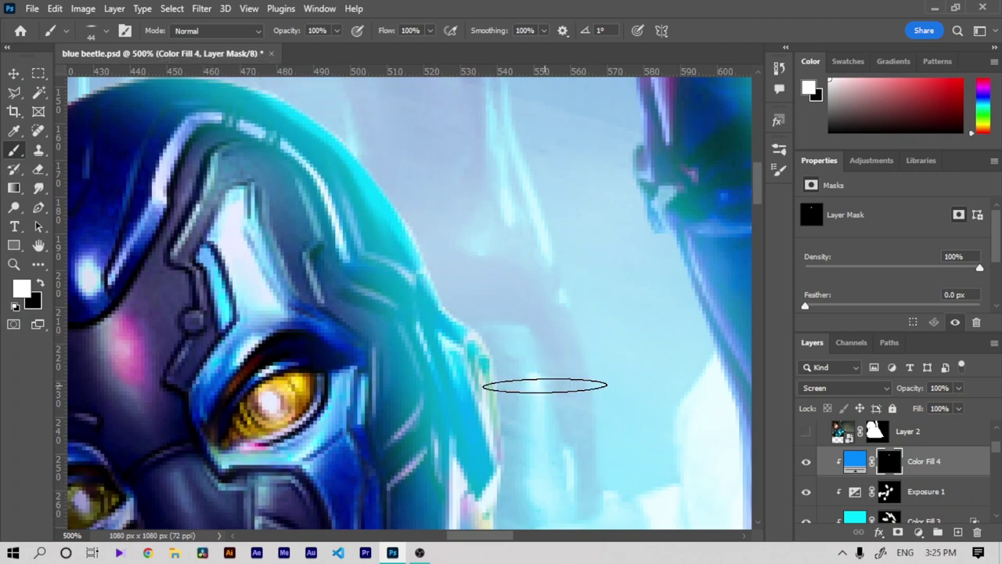
{"action": "scroll", "coordinate": [529, 502], "scroll_direction": "down", "scroll_amount": 2}
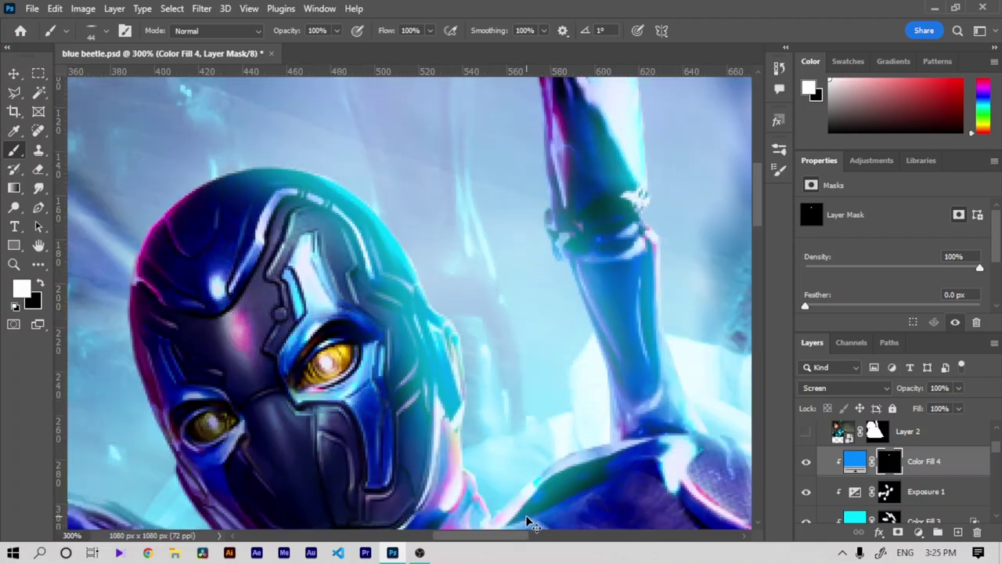
{"action": "scroll", "coordinate": [521, 494], "scroll_direction": "down", "scroll_amount": 2}
{"action": "scroll", "coordinate": [513, 488], "scroll_direction": "up", "scroll_amount": 3}
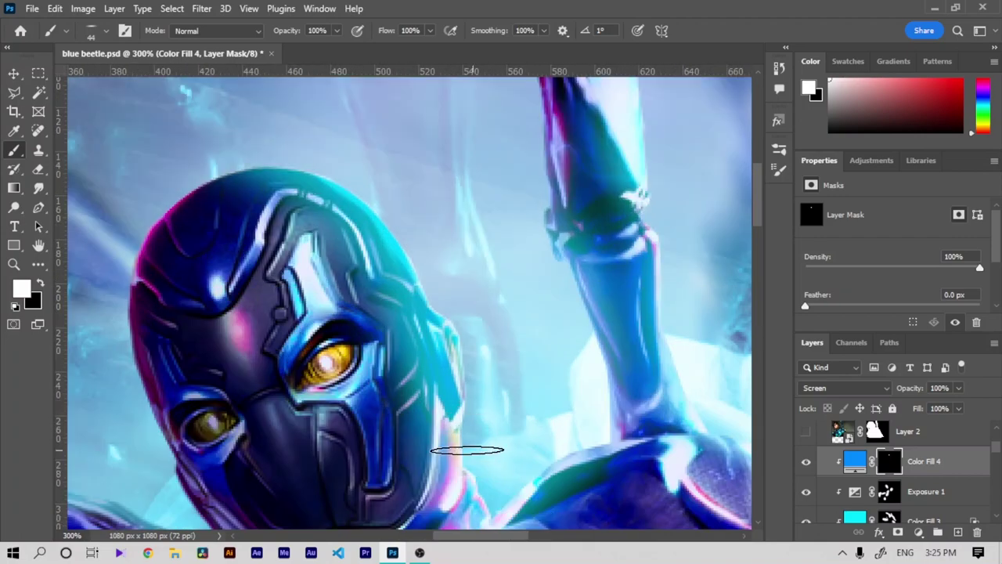
{"action": "scroll", "coordinate": [458, 416], "scroll_direction": "down", "scroll_amount": 3}
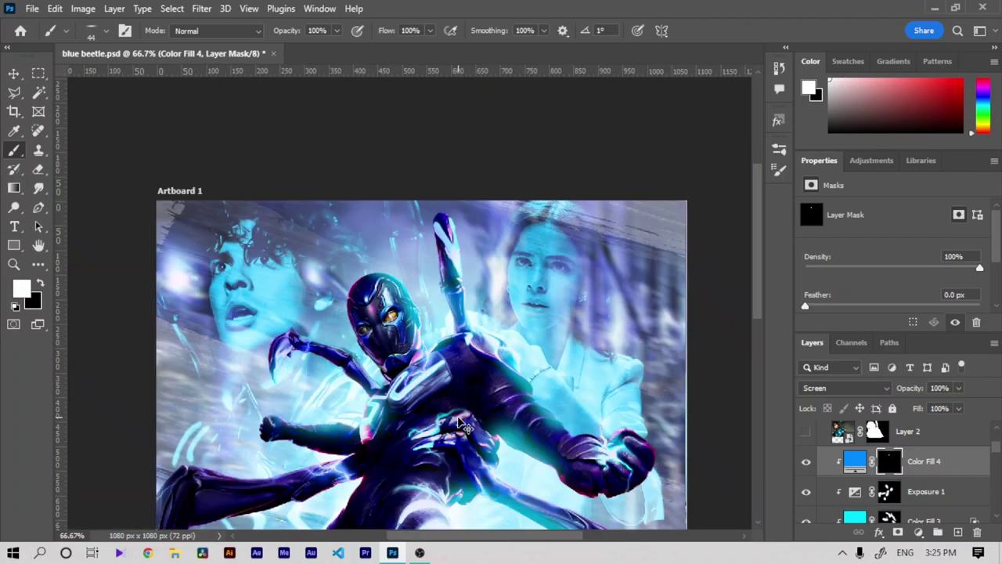
{"action": "scroll", "coordinate": [460, 420], "scroll_direction": "up", "scroll_amount": 3}
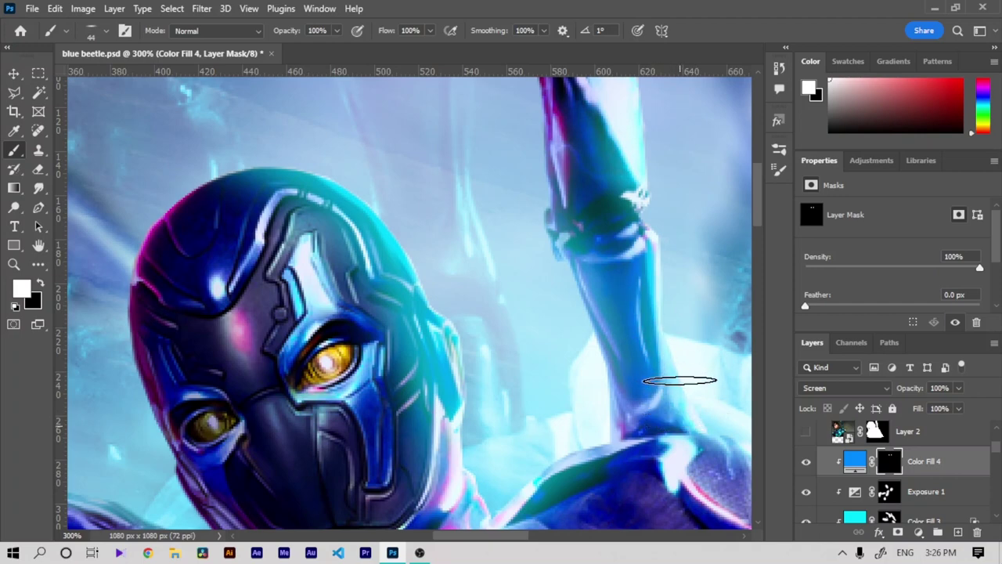
{"action": "left_click_drag", "start_coordinate": [614, 391], "coordinate": [620, 485]}
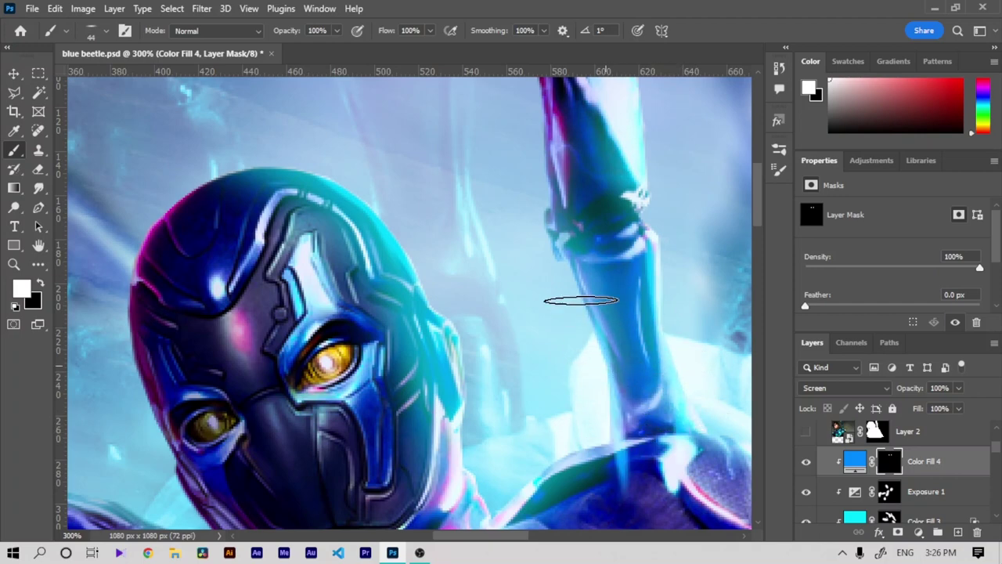
{"action": "left_click", "coordinate": [39, 170]}
{"action": "key", "text": "ctrl+1"}
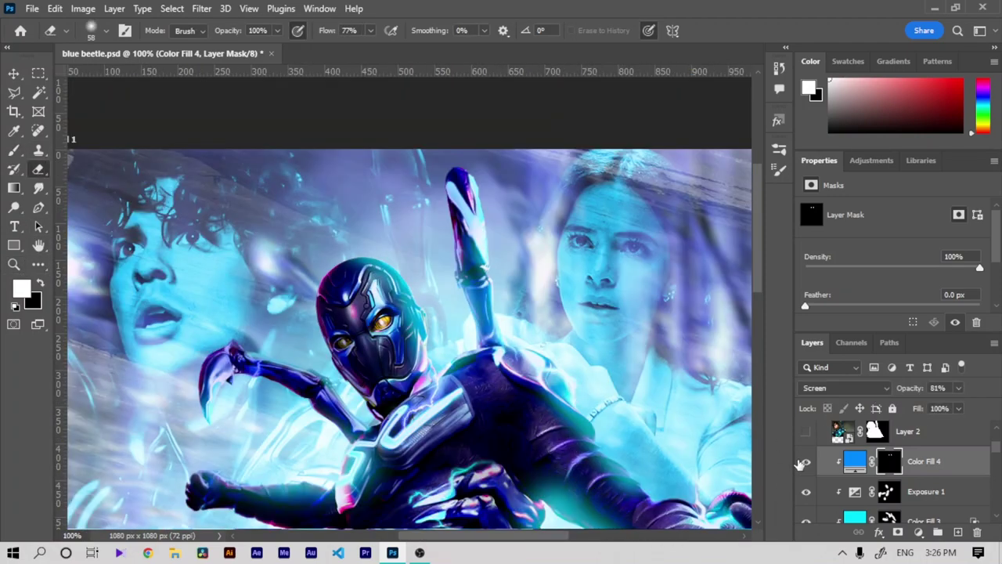
Step: Erase the Exposure 1 mask's darkening around the hero's left eye
{"action": "key", "text": "ctrl+plus"}
{"action": "key", "text": "ctrl+plus"}
{"action": "key", "text": "h"}
{"action": "mouse_move", "coordinate": [296, 389]}
{"action": "left_mouse_down"}
{"action": "mouse_move", "coordinate": [321, 169]}
{"action": "mouse_move", "coordinate": [338, 326]}
{"action": "left_mouse_up"}
{"action": "key", "text": "alt+bracketleft"}
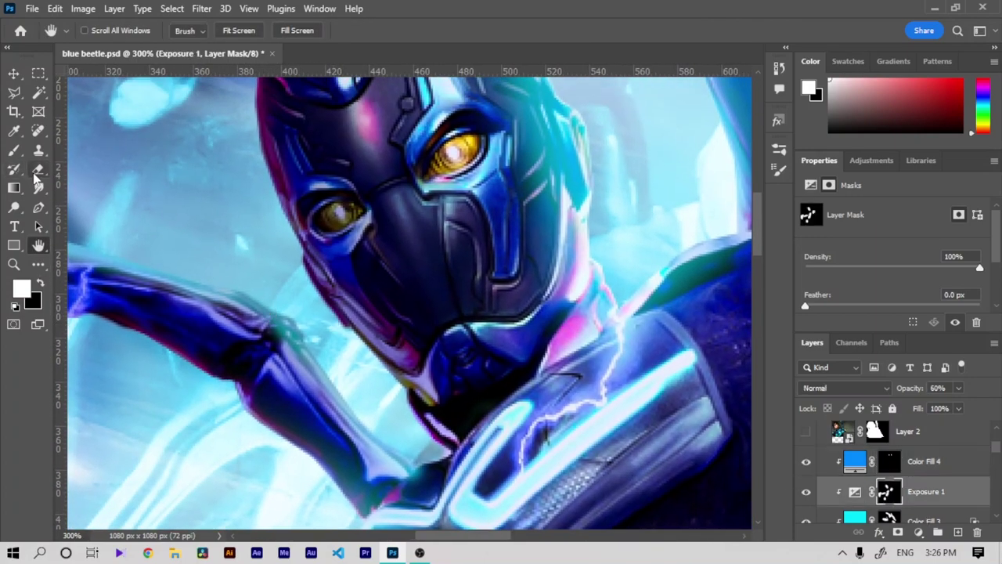
{"action": "left_click", "coordinate": [38, 170]}
{"action": "left_click_drag", "start_coordinate": [331, 197], "coordinate": [332, 210]}
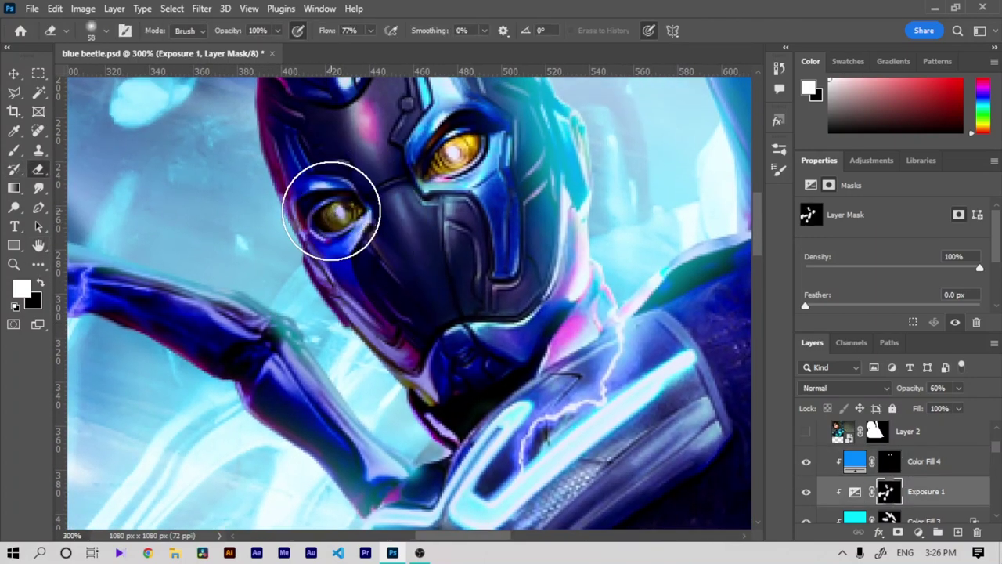
Step: Paint more cyan glow up along the arm on Color Fill 4's mask
{"action": "key", "text": "ctrl+minus"}
{"action": "key", "text": "ctrl+minus"}
{"action": "key", "text": "ctrl+plus"}
{"action": "key", "text": "ctrl+plus"}
{"action": "left_click", "coordinate": [13, 151]}
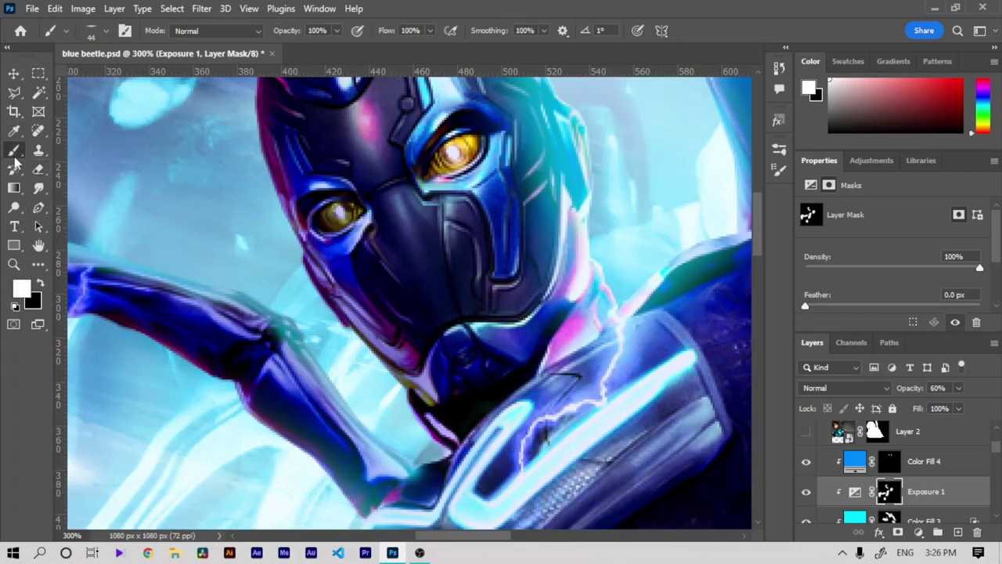
{"action": "key", "text": "alt+bracketright"}
{"action": "left_click_drag", "start_coordinate": [407, 460], "coordinate": [315, 342]}
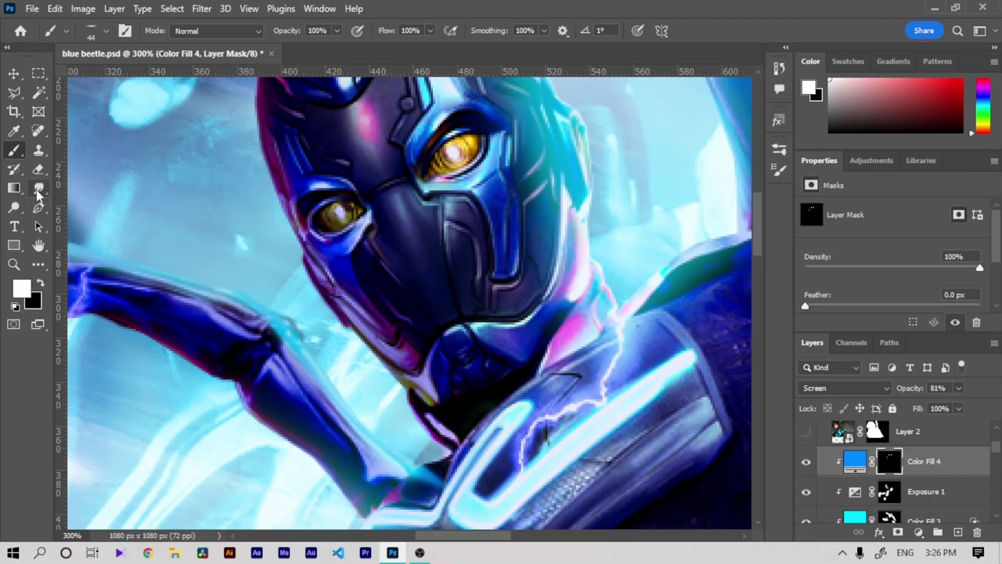
Step: Zoom and pan in on the hero's chest and shoulder area
{"action": "key", "text": "e"}
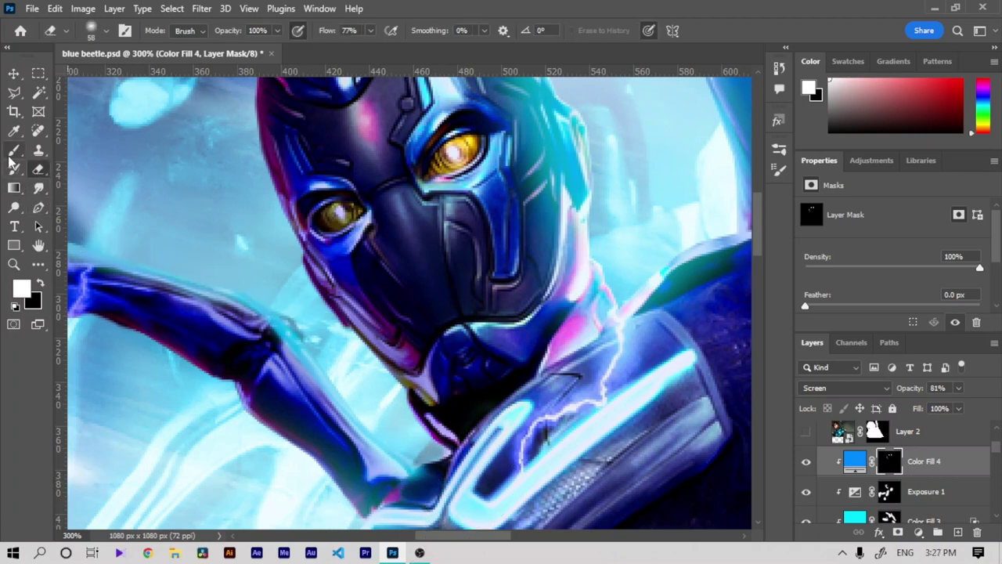
{"action": "left_click", "coordinate": [39, 188]}
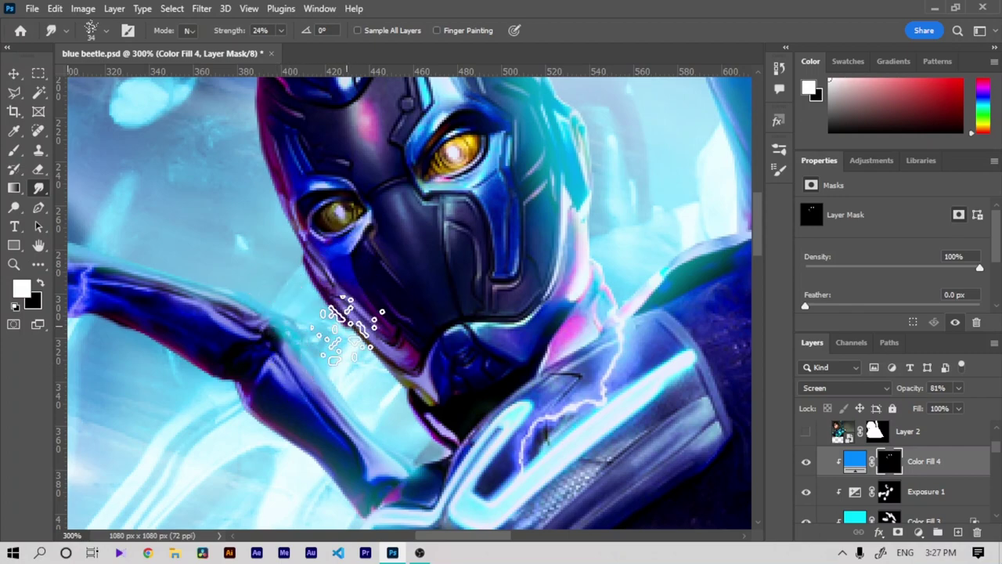
{"action": "key", "text": "h"}
{"action": "left_click_drag", "start_coordinate": [369, 320], "coordinate": [306, 263]}
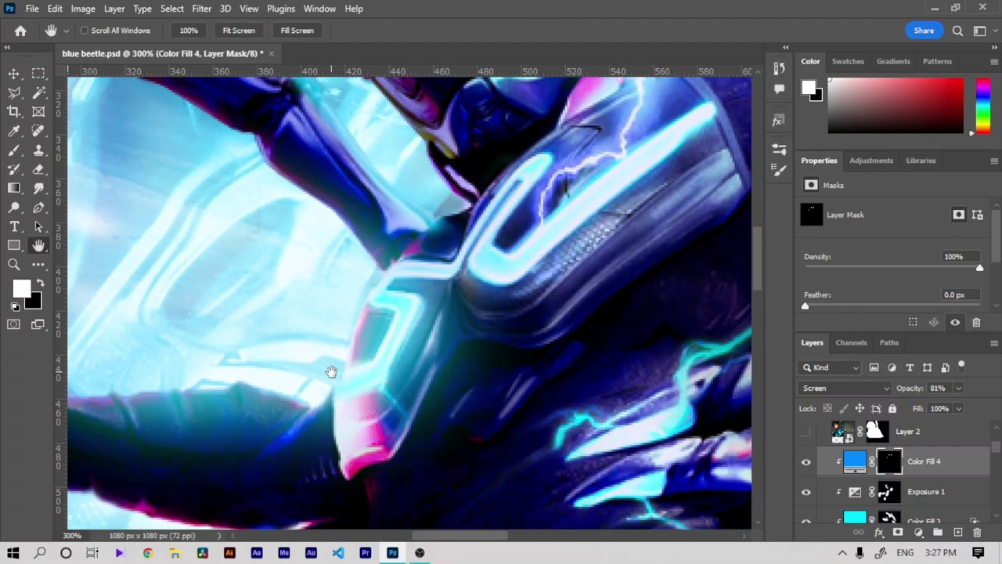
{"action": "left_click_drag", "start_coordinate": [331, 371], "coordinate": [339, 297]}
{"action": "key", "text": "b"}
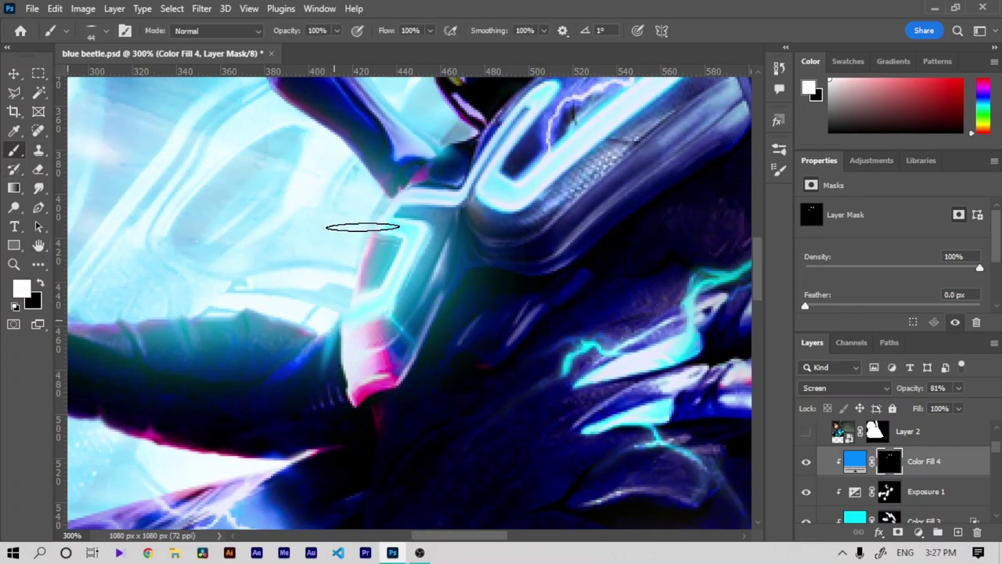
{"action": "key", "text": "ctrl+1"}
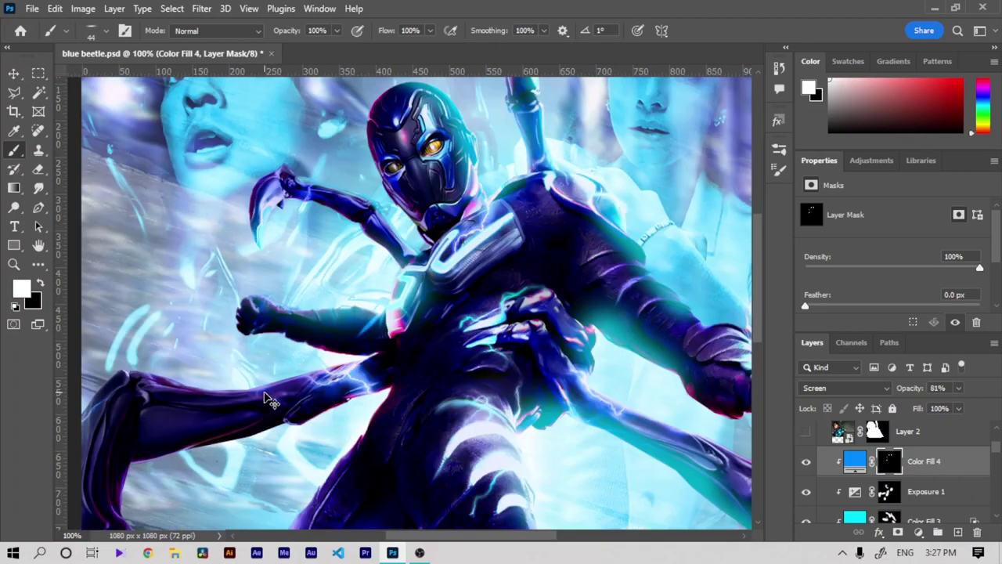
{"action": "key", "text": "ctrl+plus"}
{"action": "key", "text": "ctrl+plus"}
{"action": "key", "text": "e"}
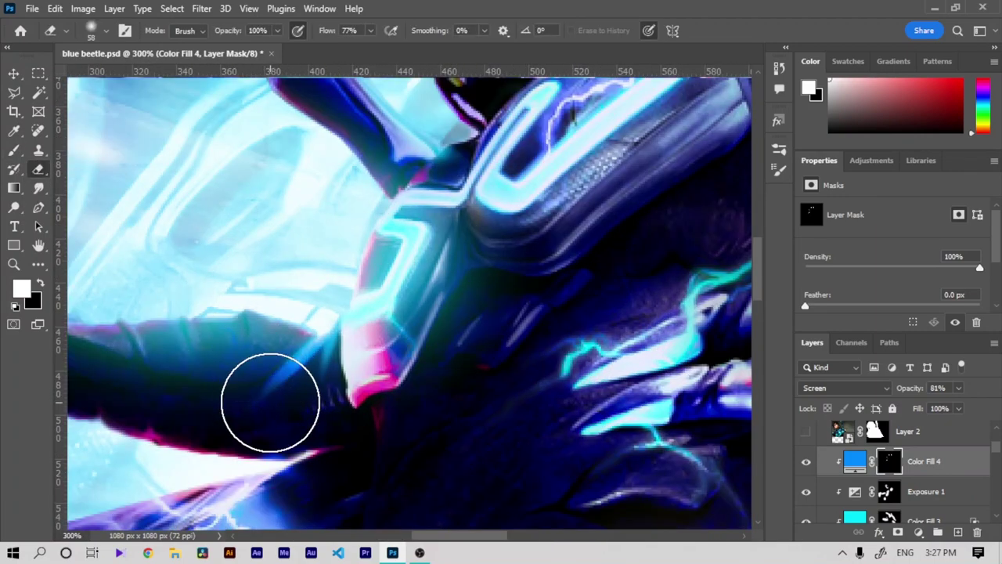
{"action": "key", "text": "ctrl+minus"}
{"action": "key", "text": "ctrl+minus"}
{"action": "key", "text": "ctrl+minus"}
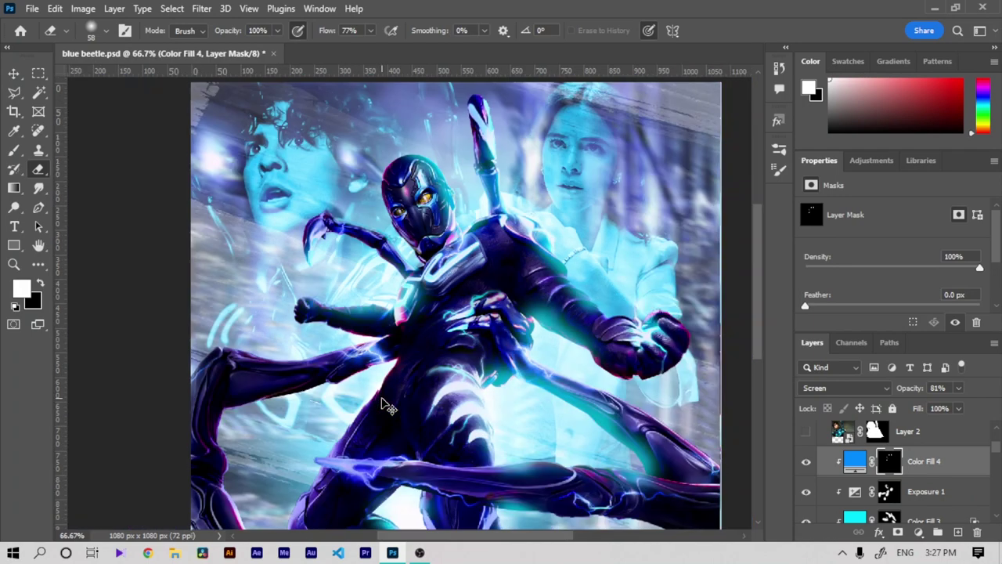
{"action": "key", "text": "ctrl+plus"}
{"action": "key", "text": "ctrl+plus"}
{"action": "key", "text": "ctrl+plus"}
Step: Paint teal glow along the shoulder armor edge near the bracelet
{"action": "mouse_move", "coordinate": [89, 261]}
{"action": "left_mouse_down"}
{"action": "mouse_move", "coordinate": [298, 402]}
{"action": "mouse_move", "coordinate": [227, 409]}
{"action": "mouse_move", "coordinate": [456, 476]}
{"action": "left_mouse_up"}
{"action": "left_click", "coordinate": [13, 157]}
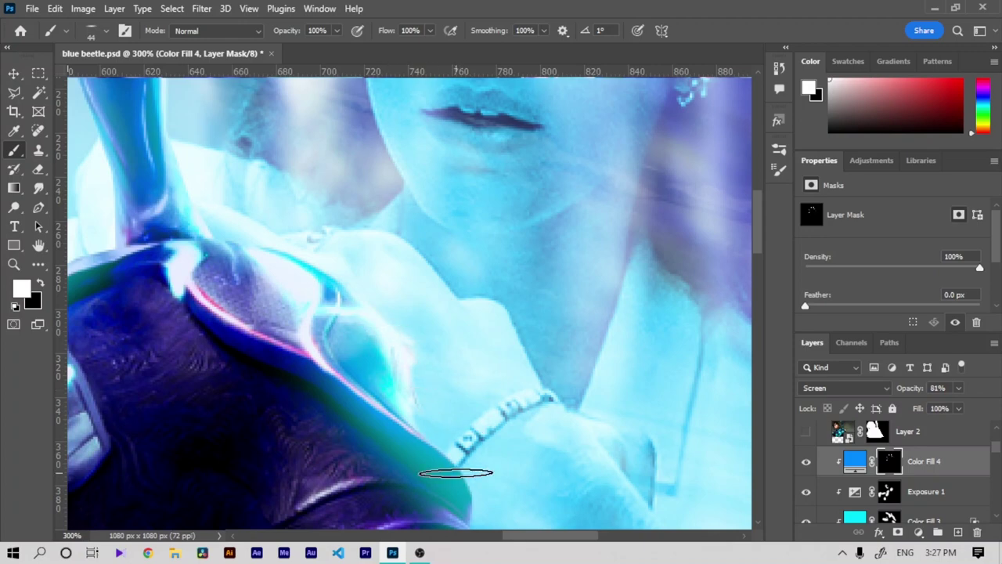
{"action": "left_click_drag", "start_coordinate": [455, 472], "coordinate": [402, 390]}
{"action": "left_click_drag", "start_coordinate": [408, 460], "coordinate": [261, 261]}
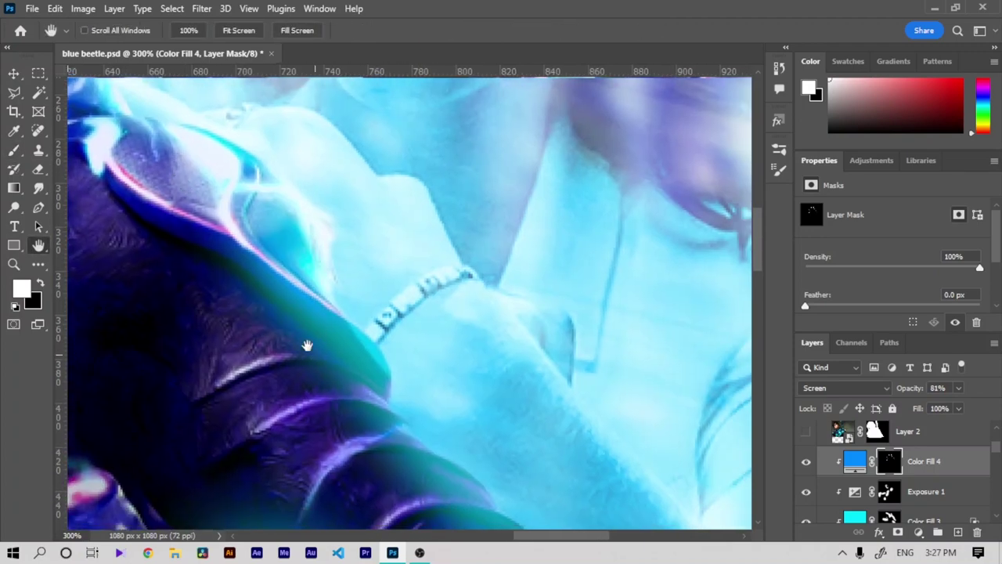
{"action": "mouse_move", "coordinate": [404, 408]}
{"action": "left_mouse_down"}
{"action": "mouse_move", "coordinate": [314, 335]}
{"action": "mouse_move", "coordinate": [287, 284]}
{"action": "mouse_move", "coordinate": [305, 248]}
{"action": "left_mouse_up"}
Step: Raise Color Fill 4 to 100% opacity and fit the whole artboard on screen
{"action": "left_click_drag", "start_coordinate": [881, 389], "coordinate": [982, 395]}
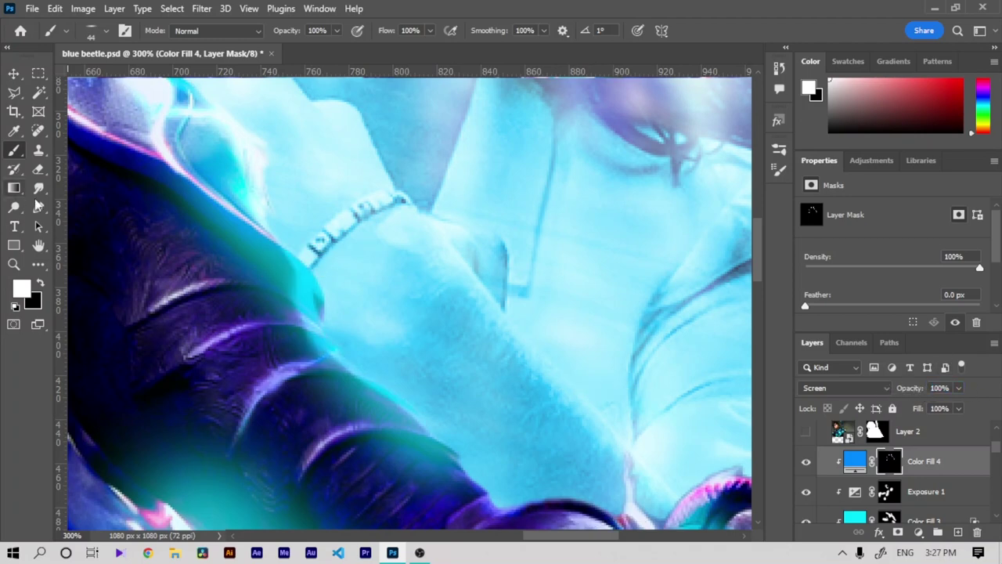
{"action": "key", "text": "e"}
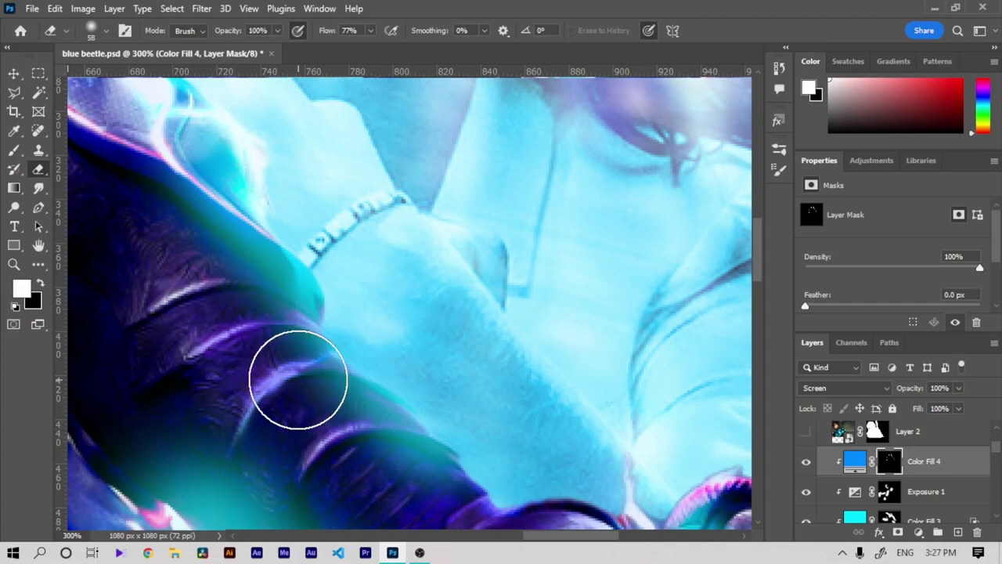
{"action": "key", "text": "ctrl+minus"}
{"action": "key", "text": "ctrl+minus"}
{"action": "key", "text": "ctrl+minus"}
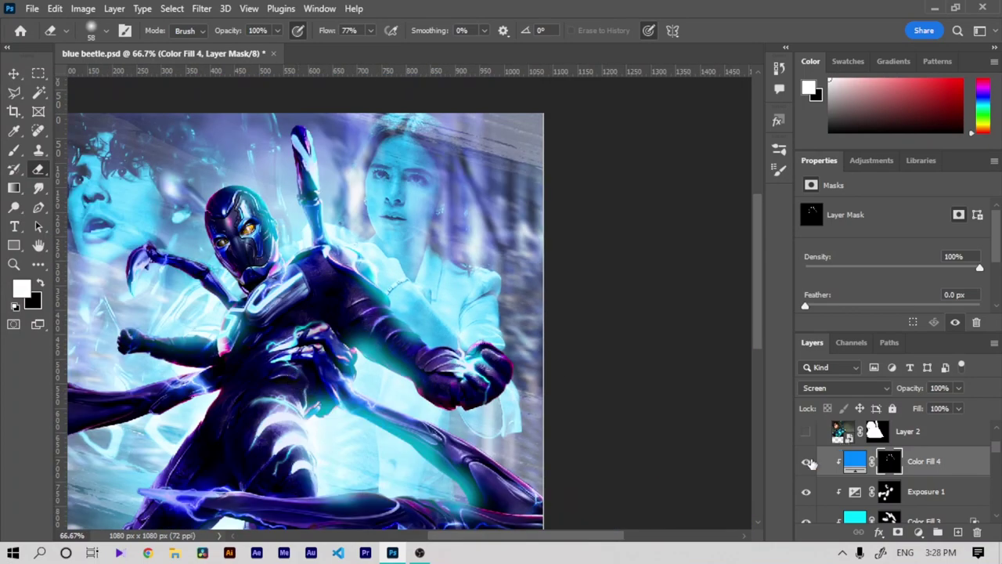
{"action": "key", "text": "ctrl+minus"}
{"action": "key", "text": "ctrl+minus"}
{"action": "key", "text": "ctrl+plus"}
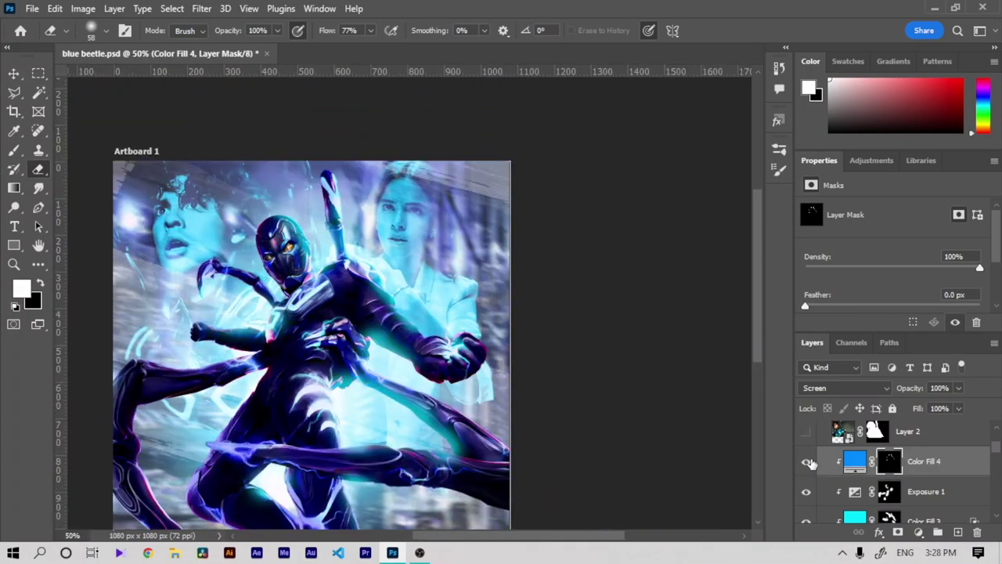
{"action": "key", "text": "ctrl+plus"}
{"action": "key", "text": "ctrl+plus"}
{"action": "key", "text": "ctrl+plus"}
{"action": "key", "text": "ctrl+plus"}
{"action": "key", "text": "ctrl+plus"}
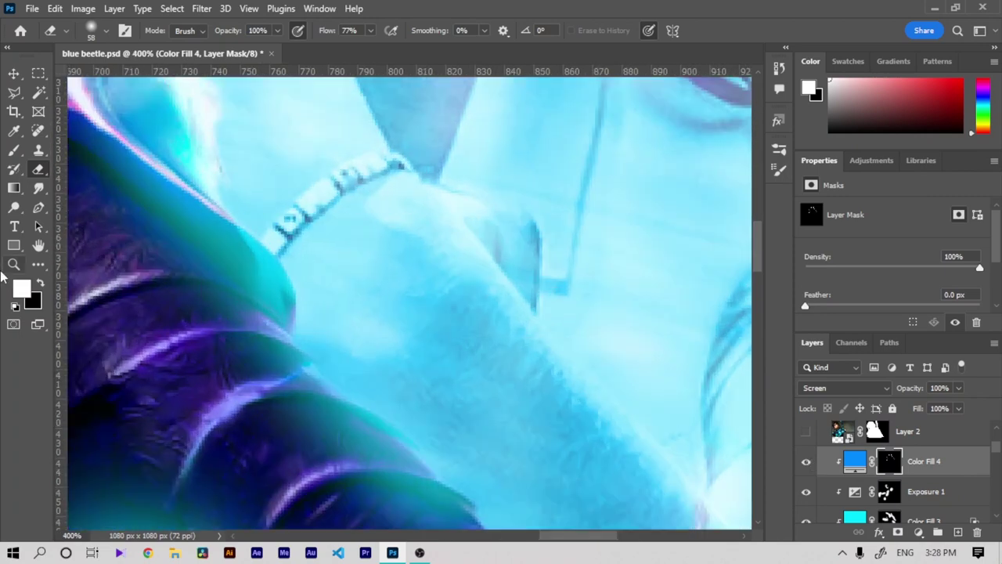
{"action": "left_click", "coordinate": [39, 245]}
{"action": "mouse_move", "coordinate": [209, 291]}
{"action": "left_mouse_down"}
{"action": "mouse_move", "coordinate": [216, 313]}
{"action": "mouse_move", "coordinate": [523, 433]}
{"action": "left_mouse_up"}
{"action": "key", "text": "ctrl+minus"}
{"action": "key", "text": "ctrl+minus"}
{"action": "key", "text": "ctrl+minus"}
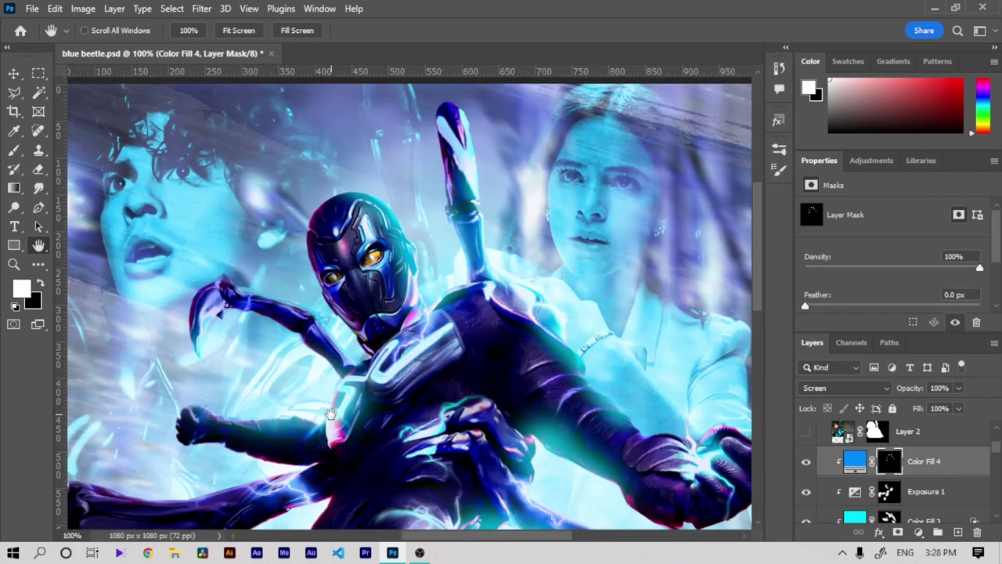
{"action": "key", "text": "ctrl+0"}
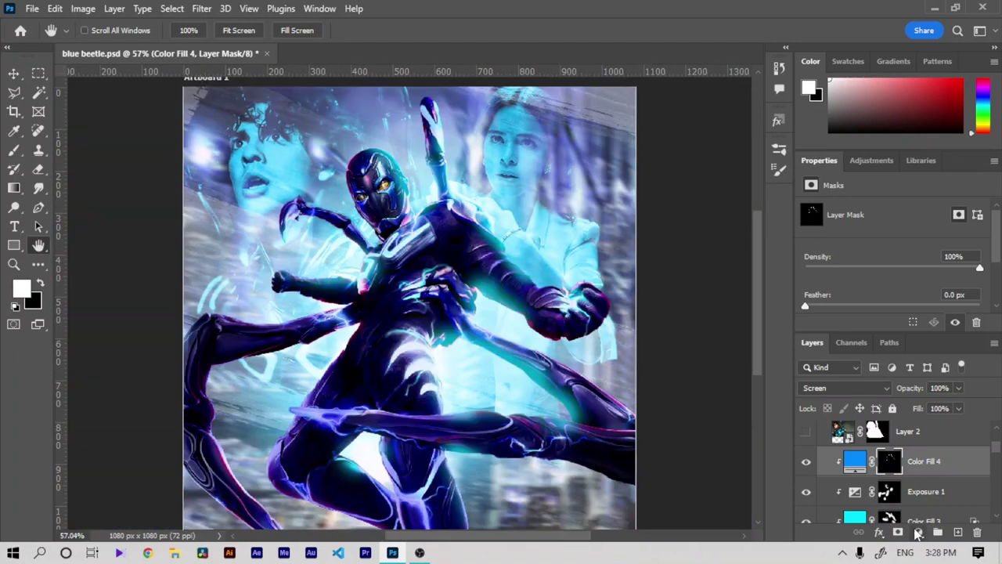
{"action": "left_click", "coordinate": [917, 532]}
Step: Add an Exposure 2 adjustment at +1.40 with its mask inverted to hide it
{"action": "left_click", "coordinate": [901, 352]}
{"action": "left_click_drag", "start_coordinate": [893, 245], "coordinate": [908, 246]}
{"action": "key", "text": "ctrl+i"}
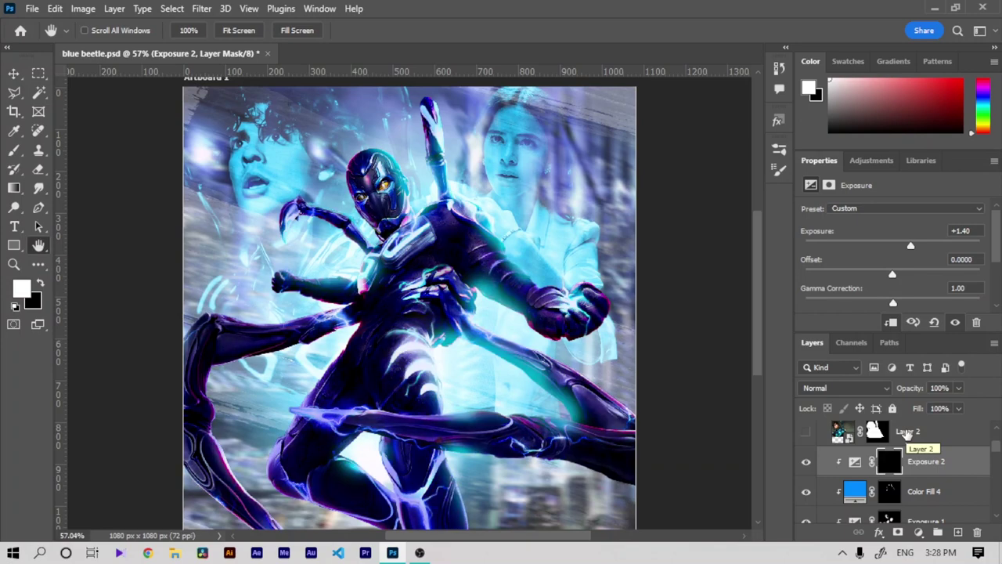
{"action": "key", "text": "ctrl+plus"}
{"action": "key", "text": "ctrl+plus"}
{"action": "key", "text": "ctrl+plus"}
{"action": "left_click_drag", "start_coordinate": [353, 235], "coordinate": [548, 392]}
Step: Select the Brush with a soft round preset
{"action": "left_click", "coordinate": [16, 151]}
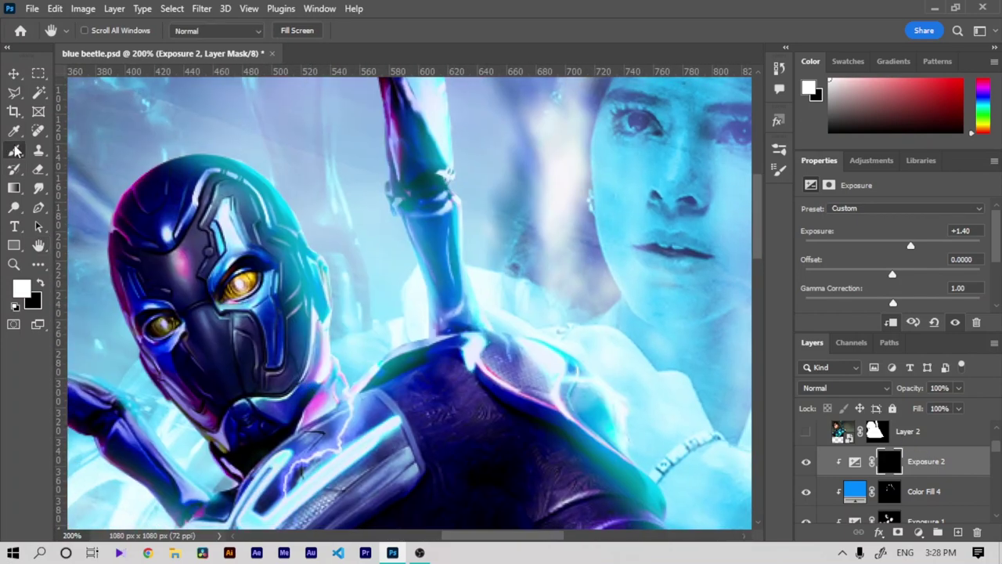
{"action": "right_click", "coordinate": [251, 179]}
{"action": "left_click", "coordinate": [289, 304]}
{"action": "key", "text": "Return"}
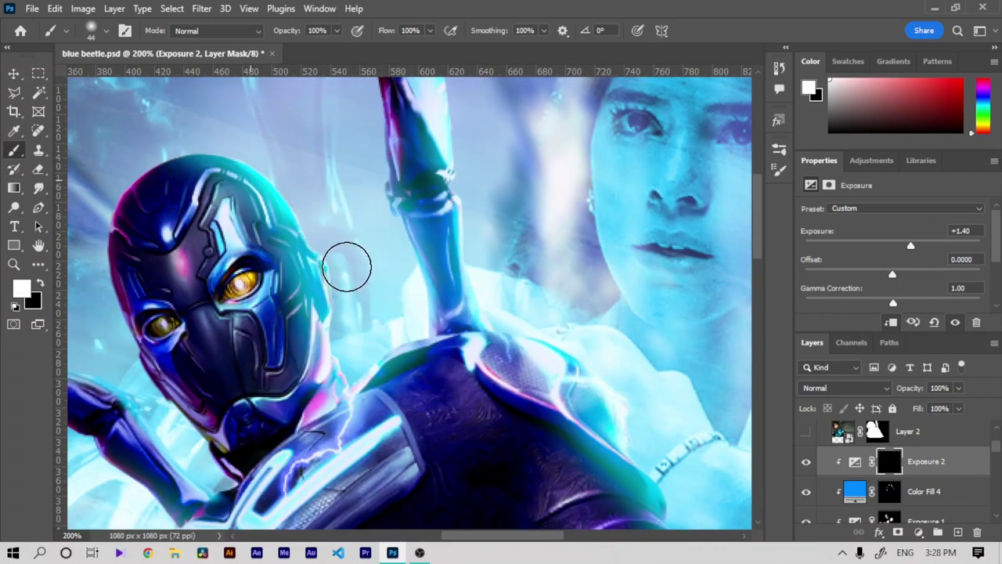
Step: Brighten the staff edge, shoulder armor edge and arm by painting the Exposure 2 mask
{"action": "left_click_drag", "start_coordinate": [476, 230], "coordinate": [485, 314]}
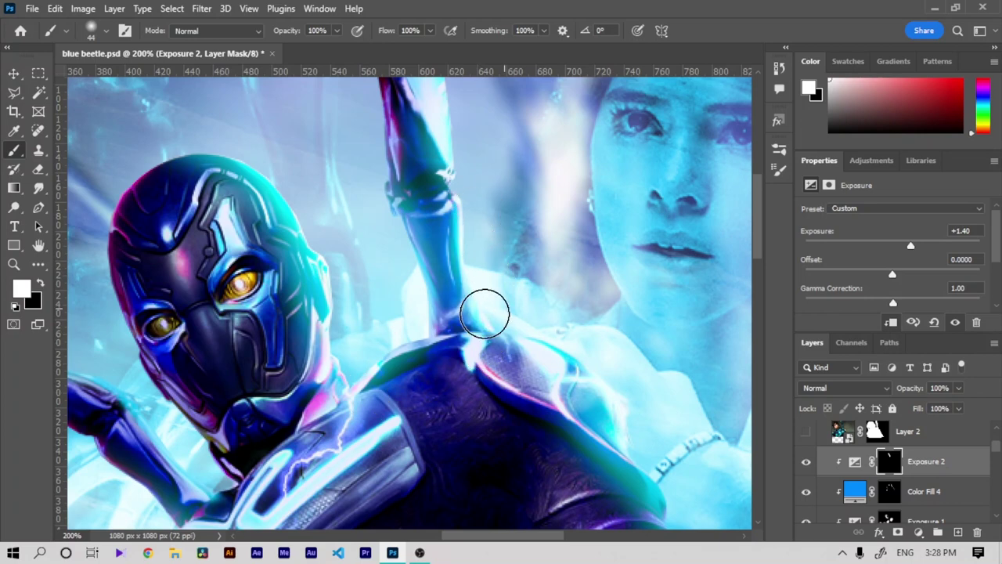
{"action": "left_click_drag", "start_coordinate": [420, 319], "coordinate": [393, 267]}
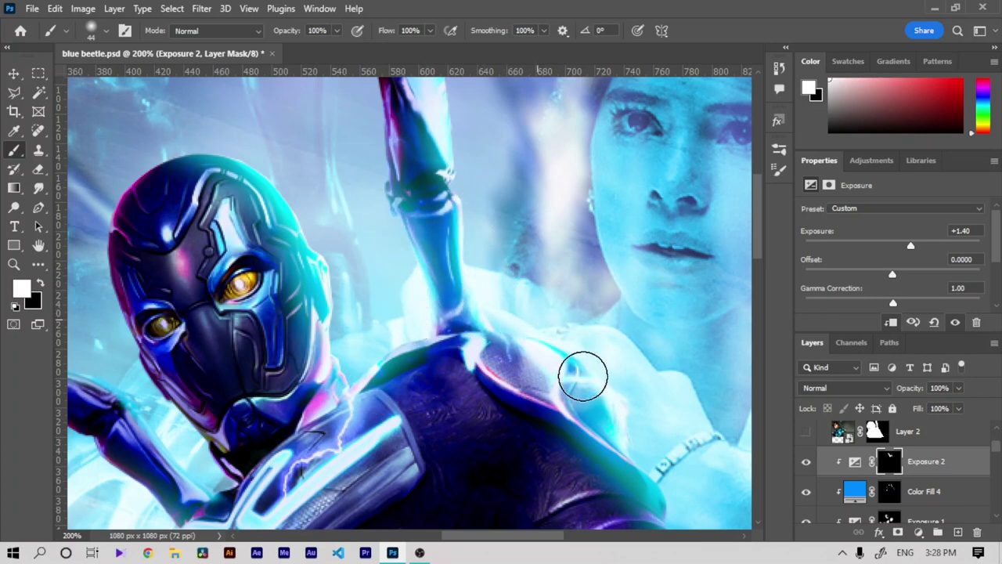
{"action": "left_click_drag", "start_coordinate": [582, 375], "coordinate": [624, 454]}
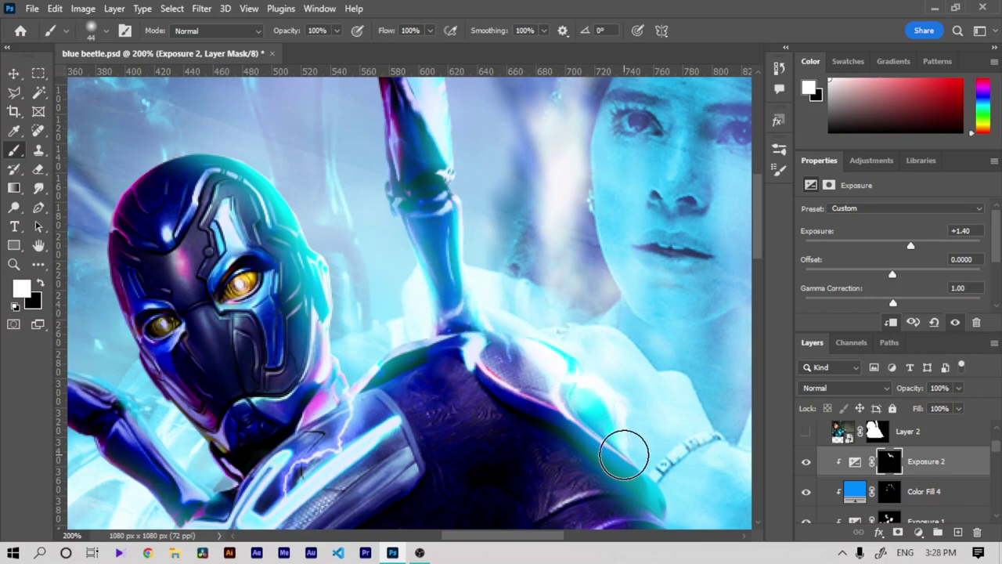
{"action": "left_click", "coordinate": [39, 246]}
{"action": "mouse_move", "coordinate": [528, 428]}
{"action": "left_mouse_down"}
{"action": "mouse_move", "coordinate": [384, 296]}
{"action": "mouse_move", "coordinate": [270, 224]}
{"action": "left_mouse_up"}
{"action": "key", "text": "b"}
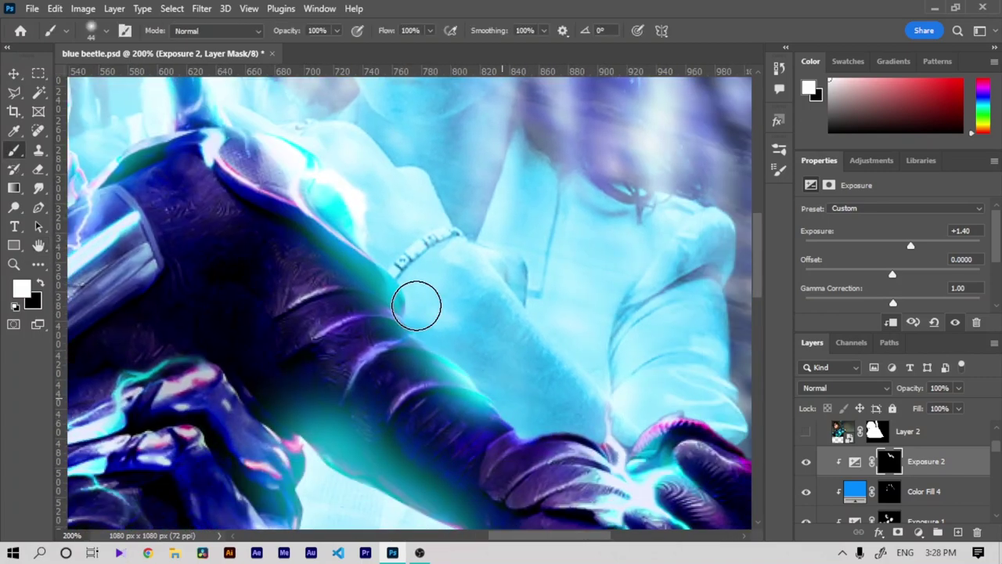
{"action": "left_click_drag", "start_coordinate": [376, 485], "coordinate": [301, 446]}
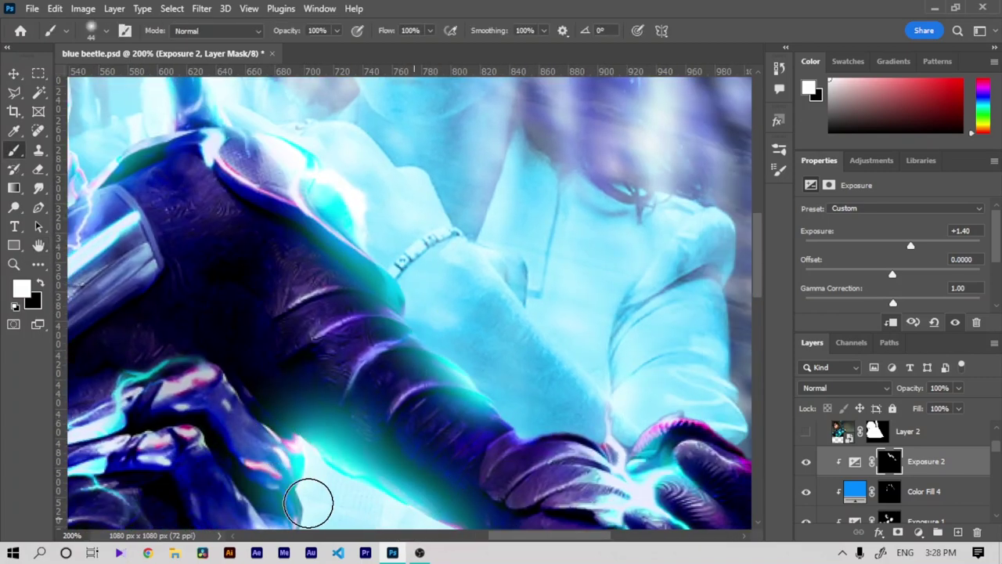
Step: Lower Exposure 2 to 75% opacity and zoom back to 100%
{"action": "key", "text": "ctrl+minus"}
{"action": "key", "text": "ctrl+minus"}
{"action": "key", "text": "ctrl+minus"}
{"action": "key", "text": "ctrl+minus"}
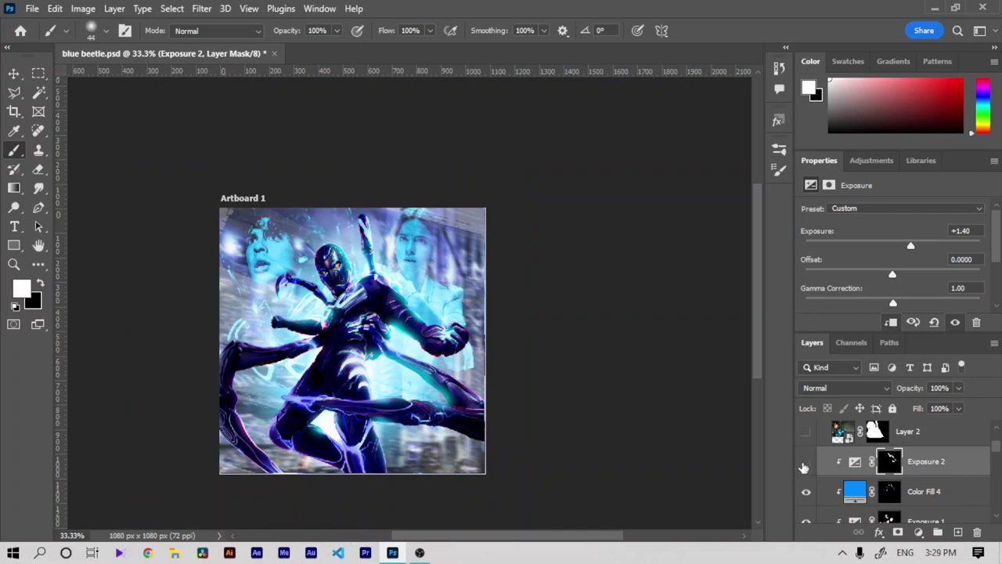
{"action": "left_click_drag", "start_coordinate": [915, 388], "coordinate": [906, 389]}
{"action": "key", "text": "ctrl+0"}
{"action": "key", "text": "ctrl+minus"}
{"action": "key", "text": "ctrl+minus"}
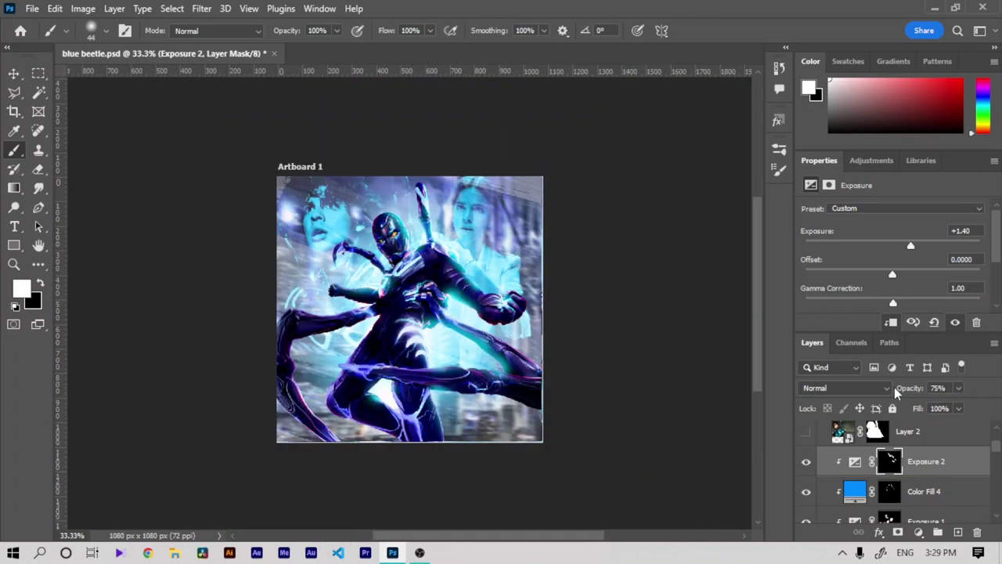
{"action": "key", "text": "ctrl+plus"}
{"action": "key", "text": "ctrl+plus"}
{"action": "key", "text": "ctrl+plus"}
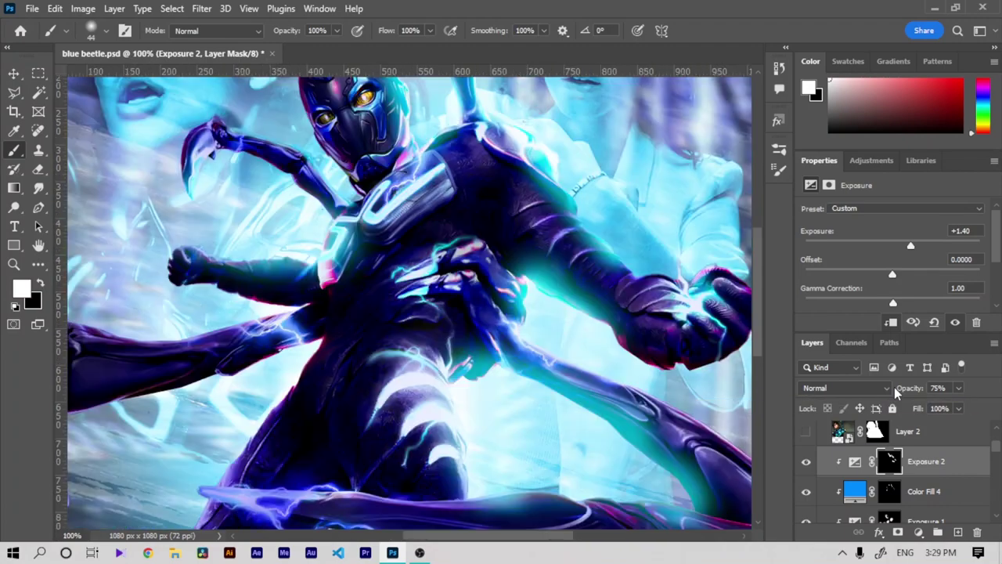
Step: Add a #ffd800 yellow Solid Color fill layer with its mask inverted to black
{"action": "left_click", "coordinate": [934, 535]}
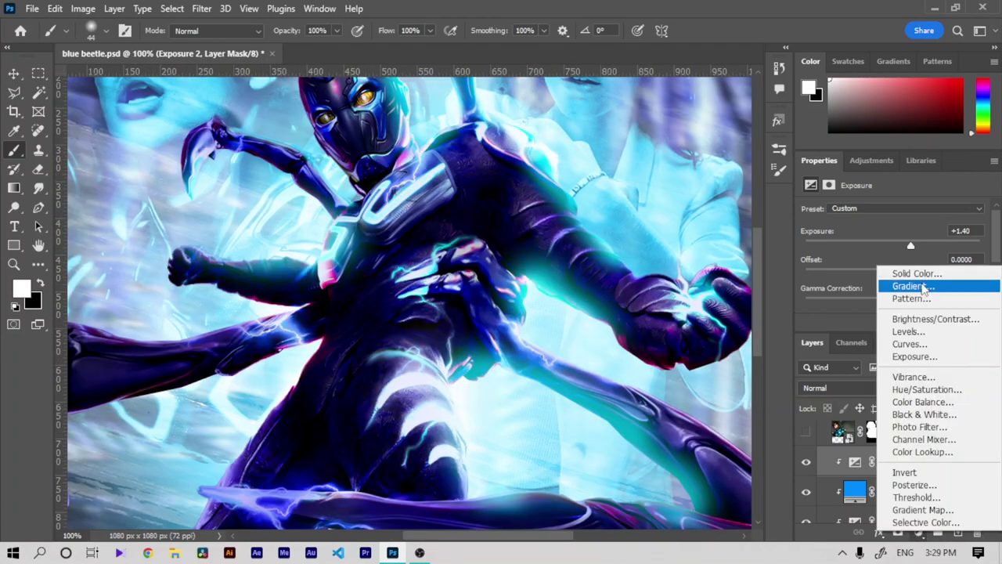
{"action": "left_click", "coordinate": [908, 276]}
{"action": "left_click_drag", "start_coordinate": [772, 313], "coordinate": [773, 299]}
{"action": "left_click", "coordinate": [755, 141]}
{"action": "left_click", "coordinate": [892, 134]}
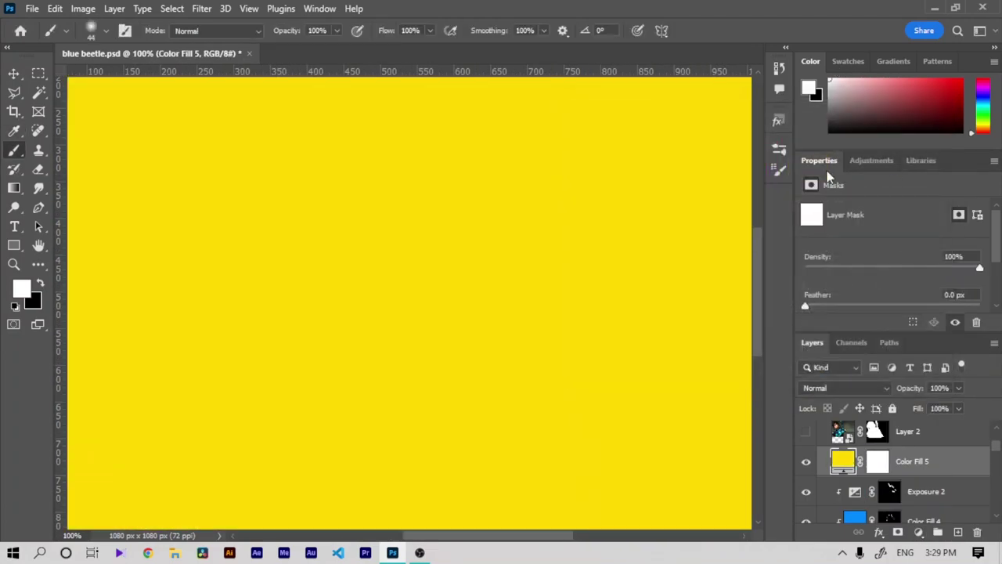
{"action": "left_click", "coordinate": [877, 461]}
{"action": "key", "text": "ctrl+i"}
Step: Zoom to the hero's face and Polygonal Lasso around both eyes
{"action": "key", "text": "ctrl+plus"}
{"action": "key", "text": "ctrl+plus"}
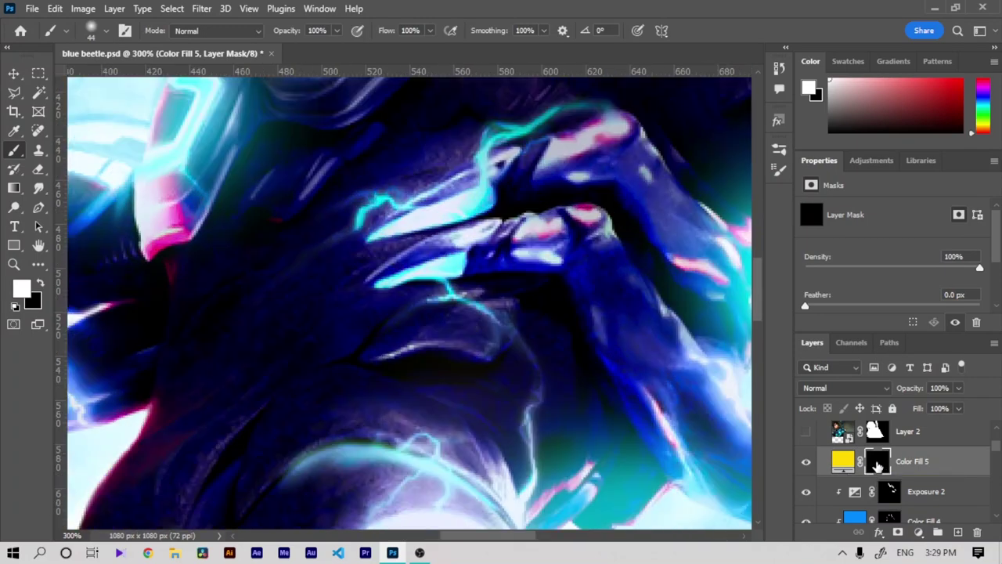
{"action": "left_click", "coordinate": [38, 246]}
{"action": "left_click_drag", "start_coordinate": [258, 352], "coordinate": [412, 432]}
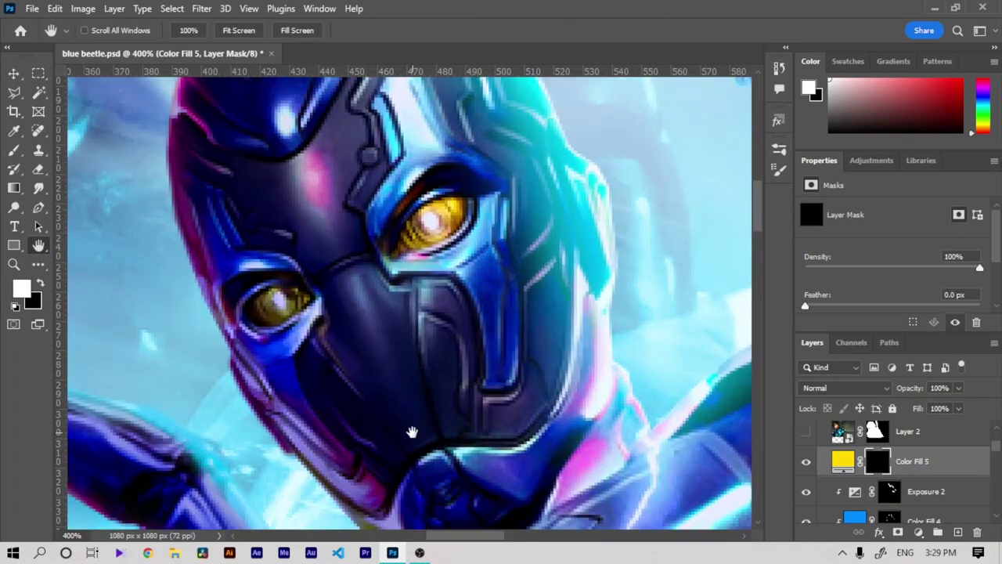
{"action": "left_click", "coordinate": [14, 92]}
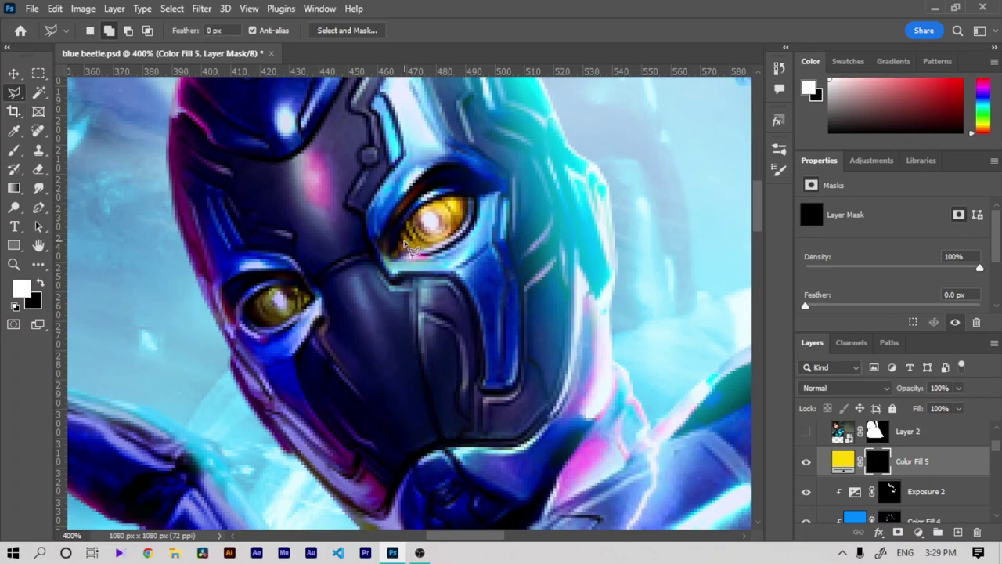
{"action": "scroll", "coordinate": [407, 246], "scroll_direction": "up", "scroll_amount": 2}
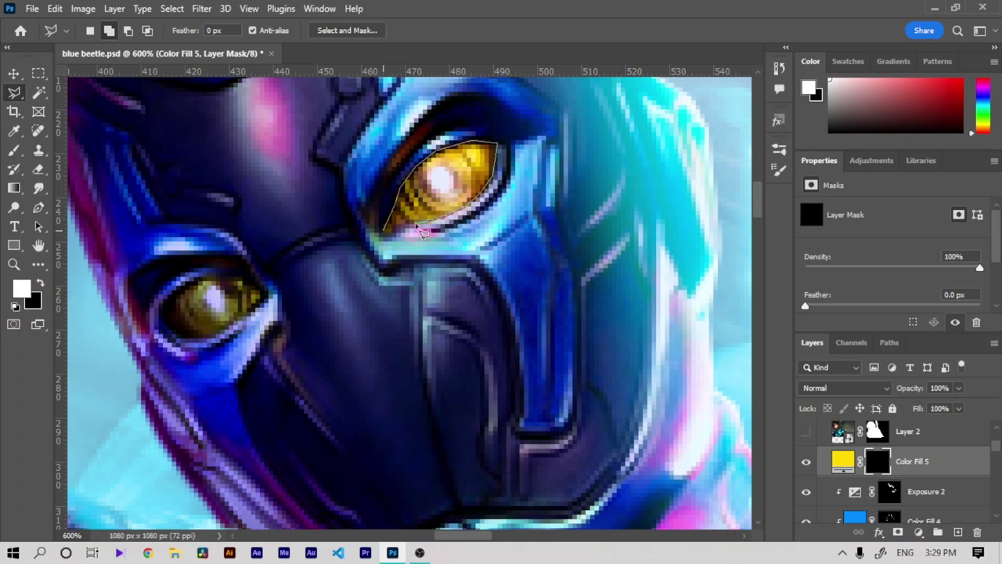
{"action": "left_click", "coordinate": [386, 234]}
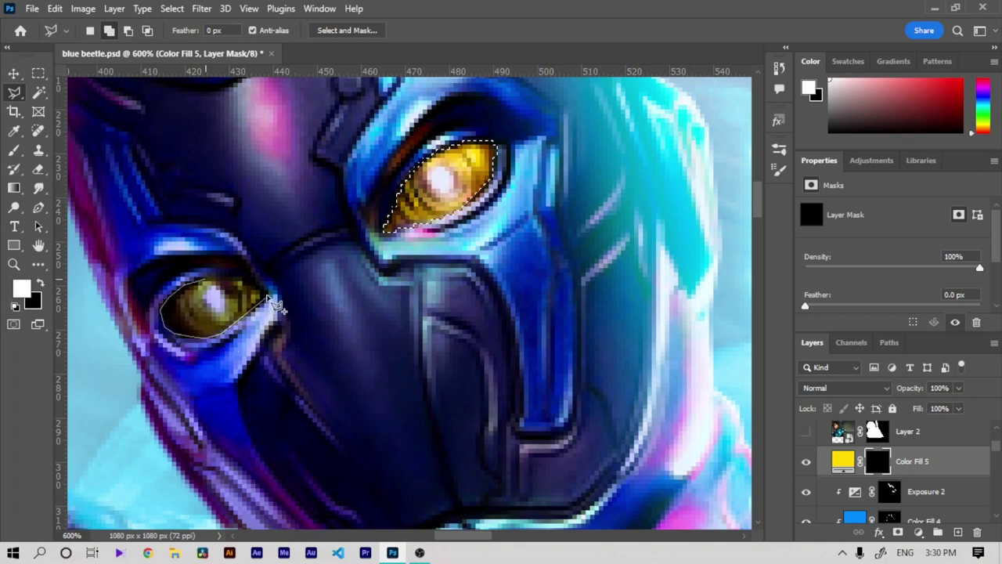
{"action": "left_click", "coordinate": [228, 284]}
Step: Fill the reselected eye area white on the Color Fill 5 mask to reveal the yellow
{"action": "key", "text": "ctrl+minus"}
{"action": "key", "text": "ctrl+minus"}
{"action": "key", "text": "ctrl+minus"}
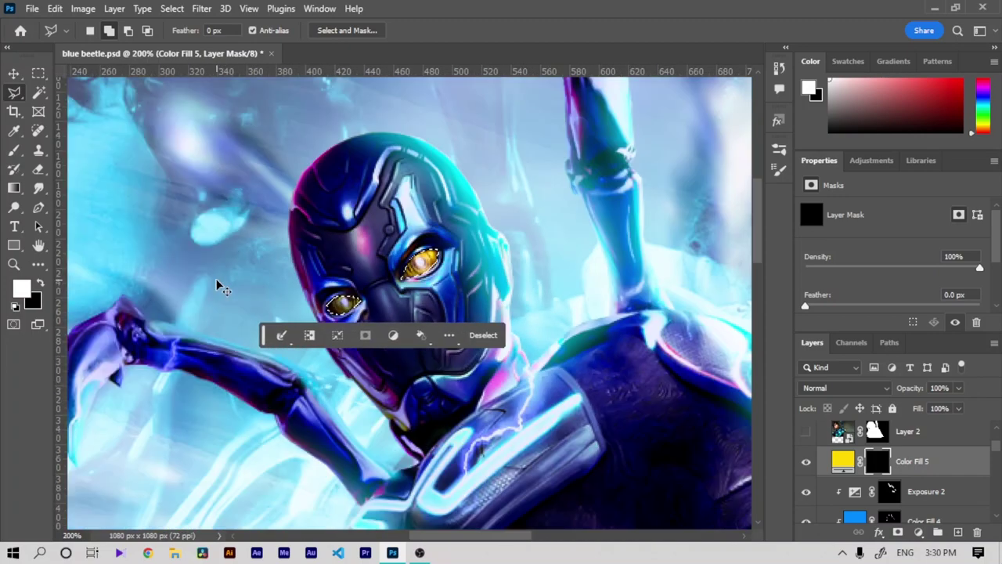
{"action": "key", "text": "ctrl+minus"}
{"action": "key", "text": "ctrl+minus"}
{"action": "key", "text": "ctrl+plus"}
{"action": "key", "text": "ctrl+plus"}
{"action": "key", "text": "ctrl+d"}
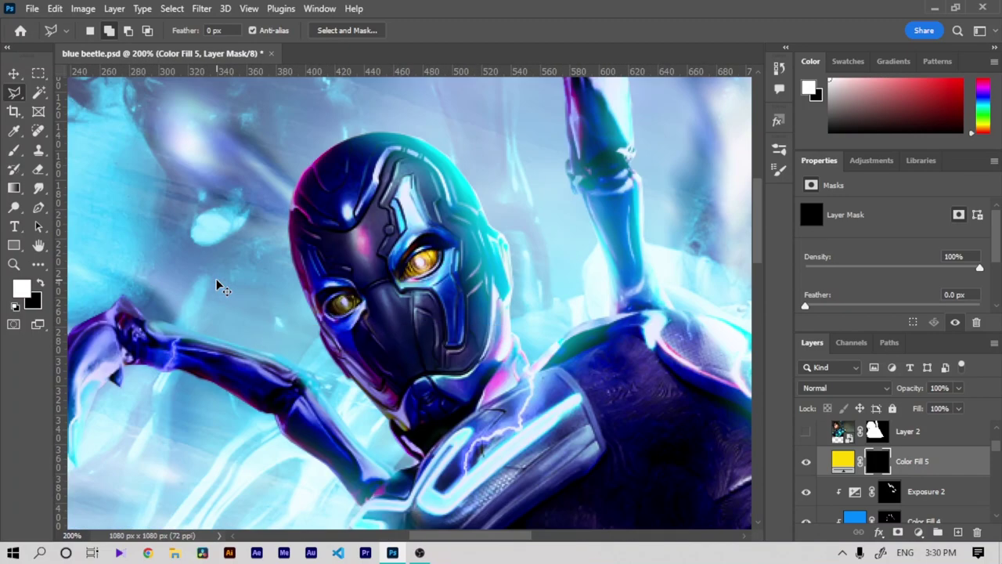
{"action": "key", "text": "ctrl+shift+d"}
{"action": "key", "text": "x"}
{"action": "key", "text": "ctrl+plus"}
{"action": "key", "text": "ctrl+BackSpace"}
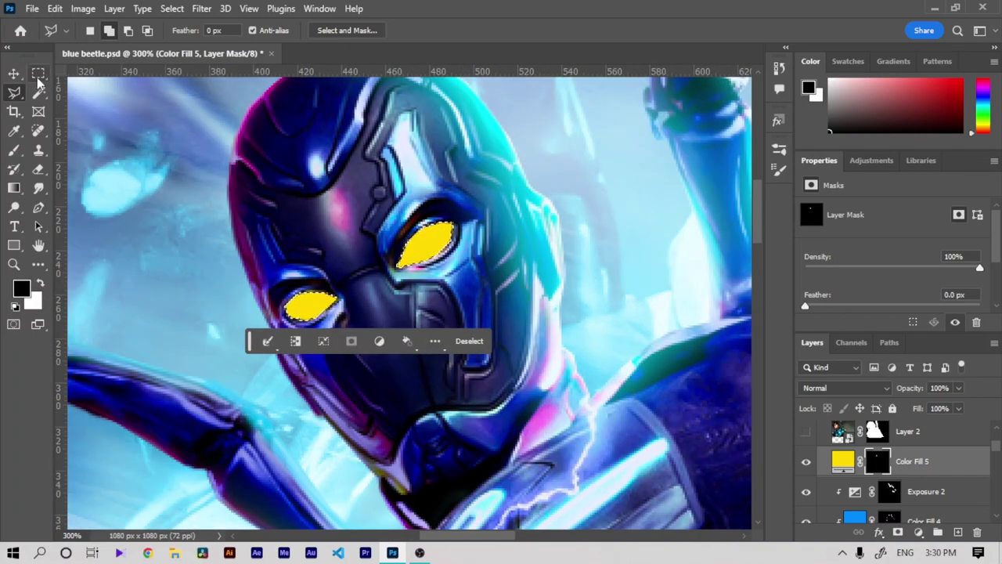
{"action": "left_click", "coordinate": [38, 78]}
{"action": "key", "text": "ctrl+d"}
Step: Set Color Fill 5's blend mode to Linear Dodge (Add) after trying Darker Color
{"action": "left_click", "coordinate": [842, 388]}
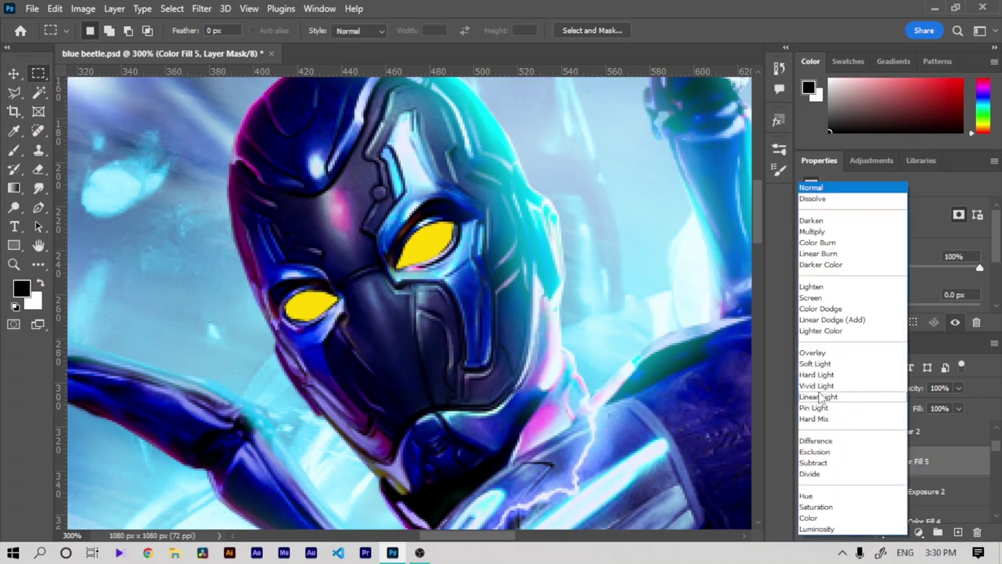
{"action": "left_click", "coordinate": [821, 264]}
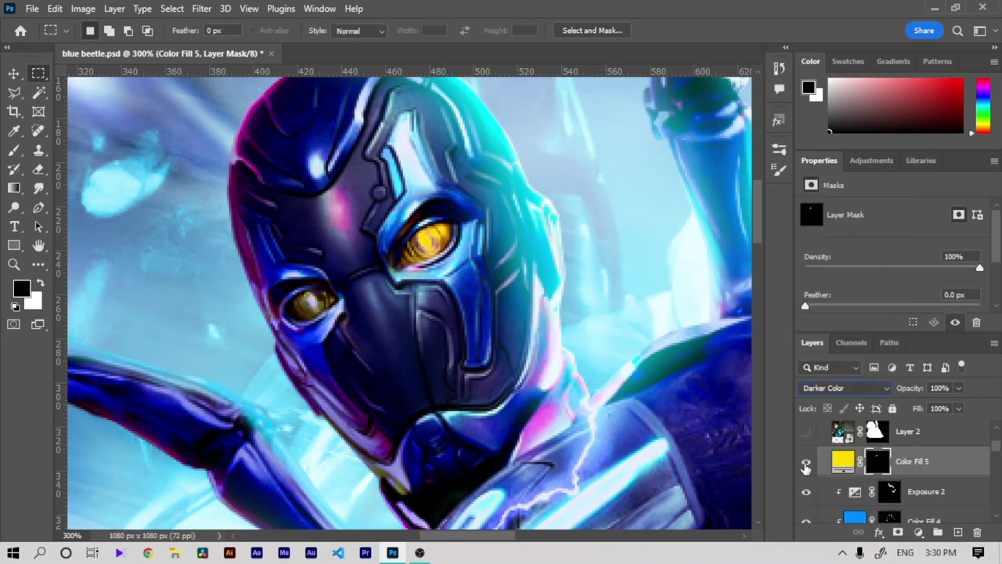
{"action": "left_click", "coordinate": [830, 387]}
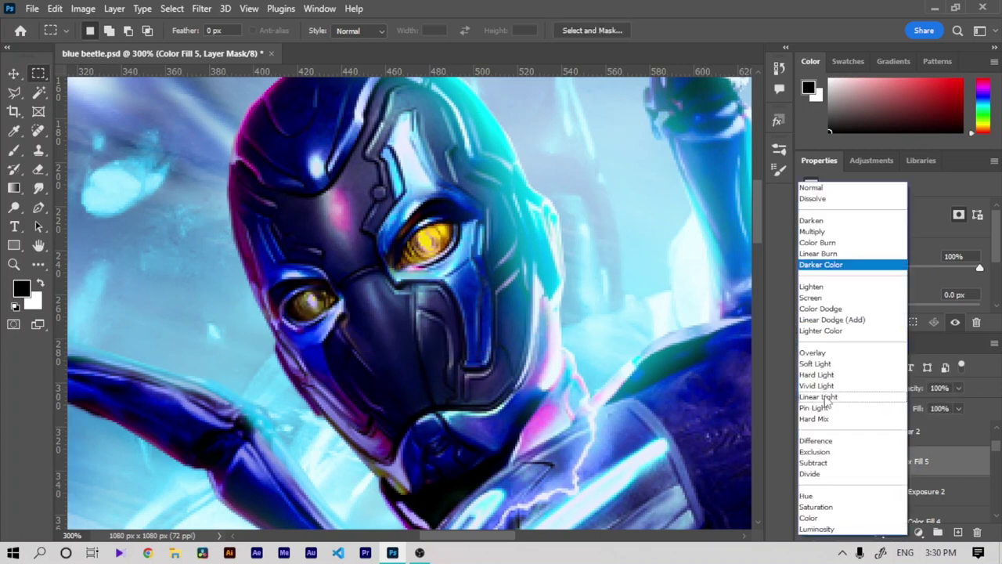
{"action": "left_click", "coordinate": [830, 319]}
Step: Split the Blend If slider to 122/197 so yellow fades from darker eye areas
{"action": "double_click", "coordinate": [965, 462]}
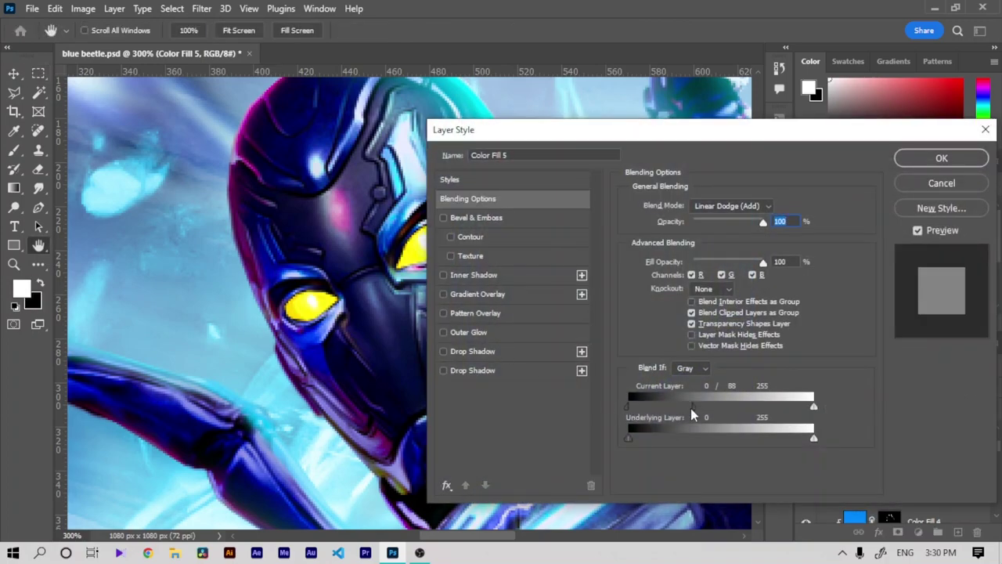
{"action": "left_click_drag", "start_coordinate": [692, 407], "coordinate": [773, 407]}
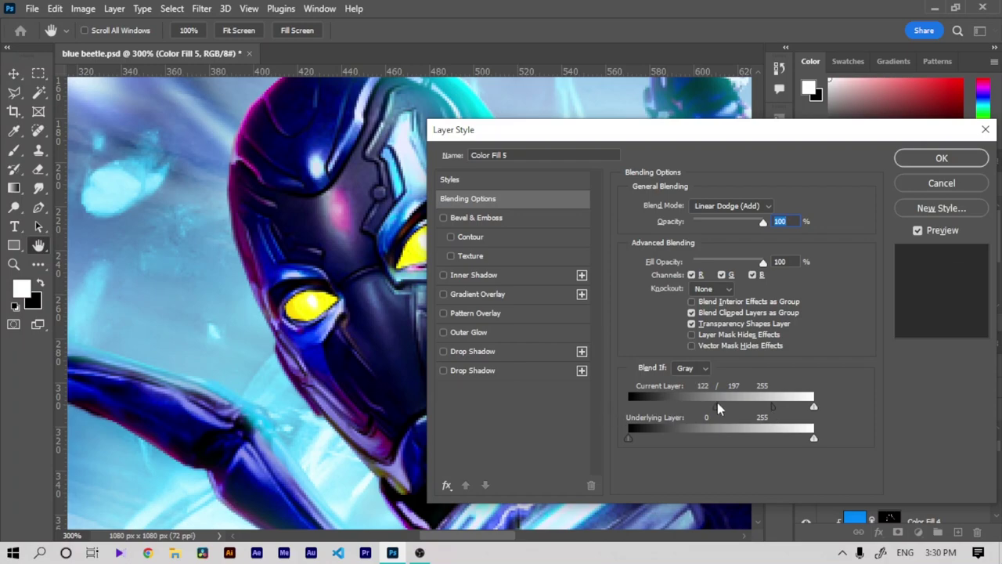
{"action": "left_click", "coordinate": [941, 157]}
{"action": "key", "text": "ctrl+0"}
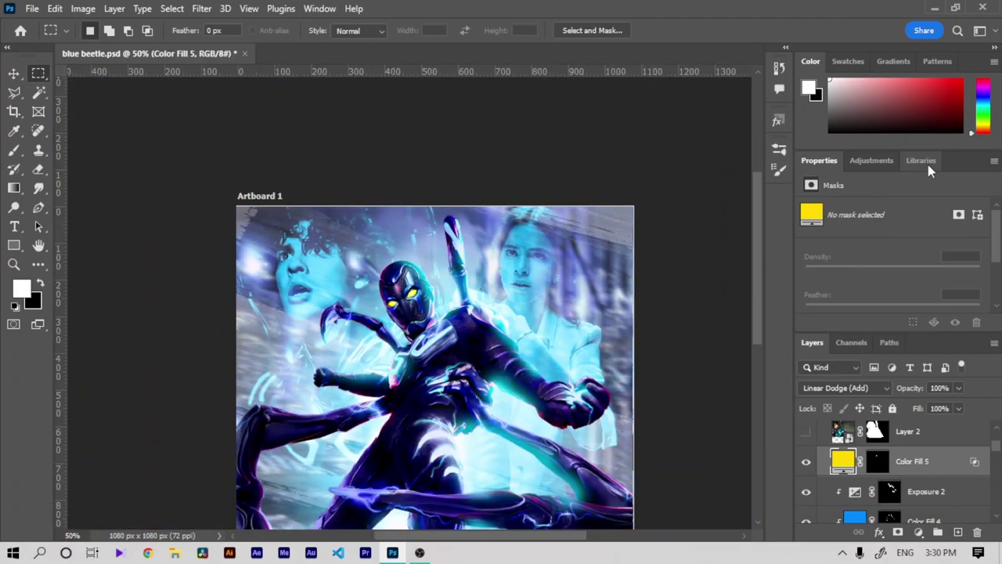
{"action": "key", "text": "ctrl+1"}
Step: Add a yellow Outer Glow at 100% opacity to Color Fill 5
{"action": "double_click", "coordinate": [971, 457]}
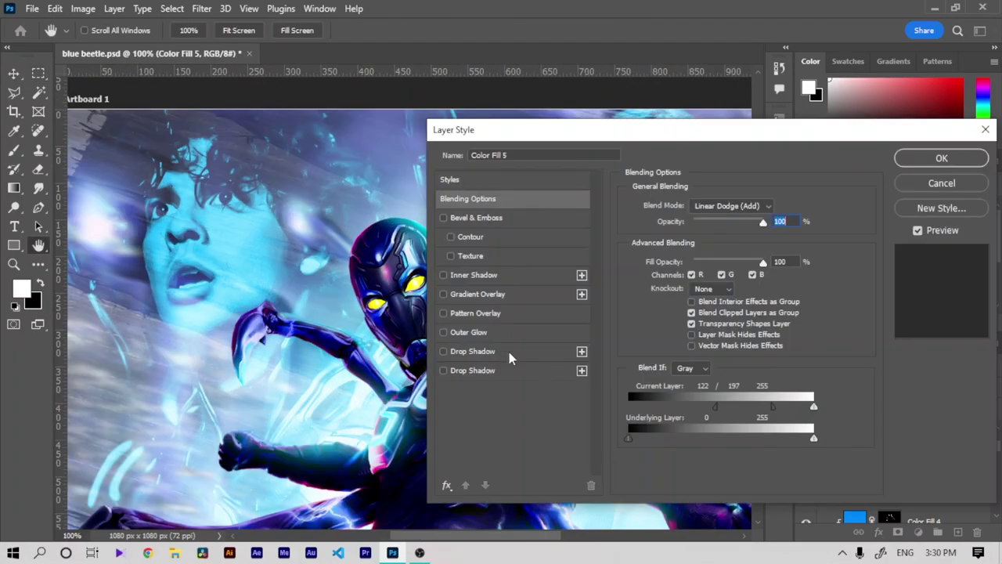
{"action": "left_click", "coordinate": [483, 332]}
{"action": "left_click_drag", "start_coordinate": [714, 225], "coordinate": [763, 222]}
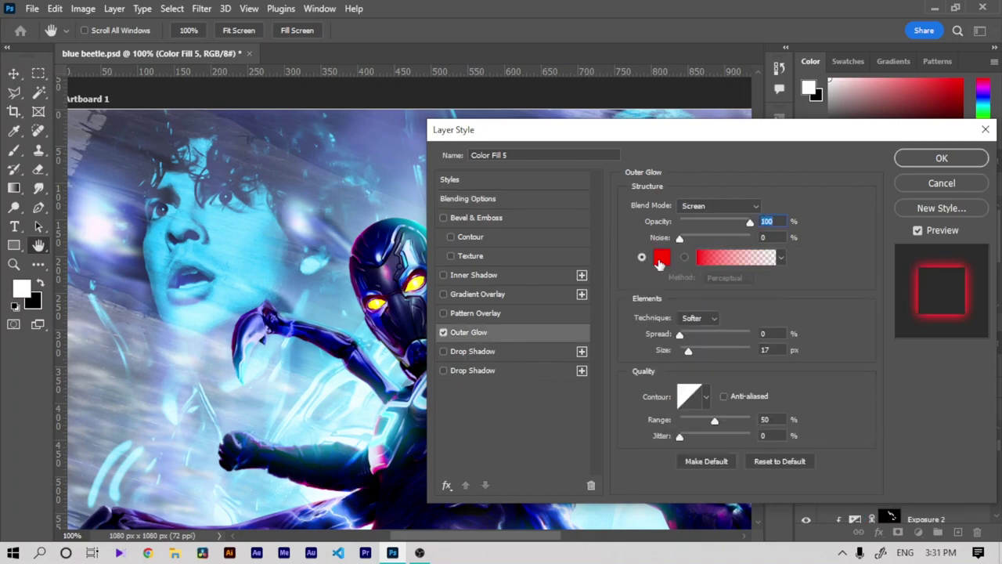
{"action": "left_click", "coordinate": [660, 258]}
{"action": "left_click", "coordinate": [767, 303]}
{"action": "left_click", "coordinate": [905, 135]}
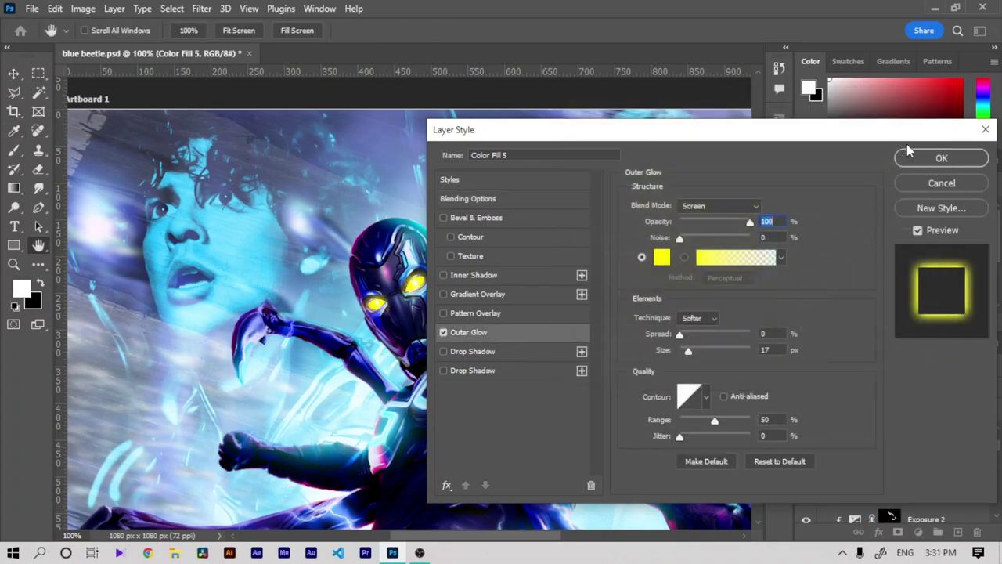
{"action": "left_click", "coordinate": [908, 154]}
{"action": "key", "text": "m"}
{"action": "key", "text": "ctrl+minus"}
{"action": "key", "text": "ctrl+minus"}
{"action": "key", "text": "ctrl+minus"}
{"action": "key", "text": "ctrl+plus"}
{"action": "key", "text": "ctrl+plus"}
{"action": "key", "text": "ctrl+plus"}
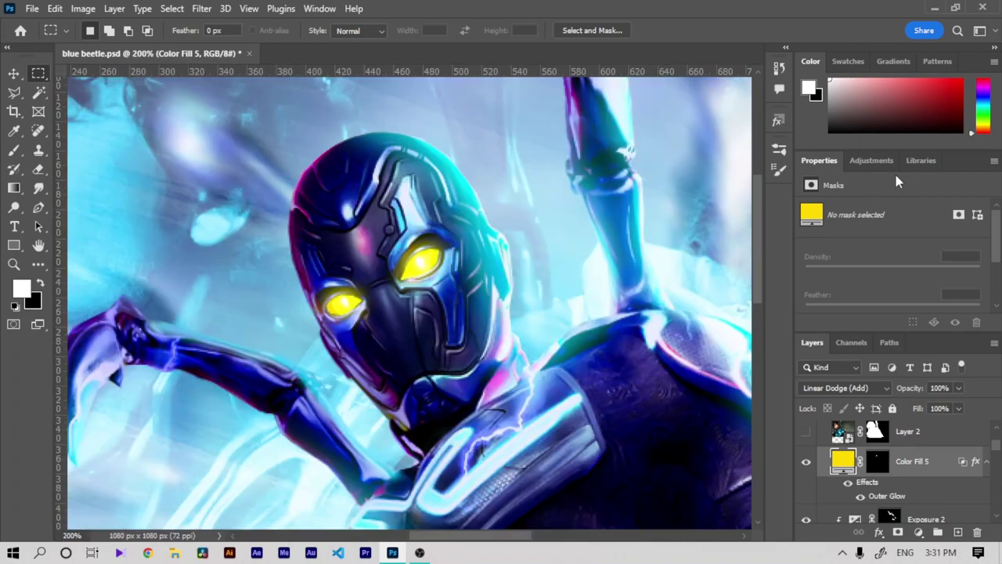
{"action": "left_click", "coordinate": [38, 245]}
{"action": "mouse_move", "coordinate": [235, 485]}
{"action": "left_mouse_down"}
{"action": "mouse_move", "coordinate": [387, 317]}
{"action": "mouse_move", "coordinate": [342, 256]}
{"action": "left_mouse_up"}
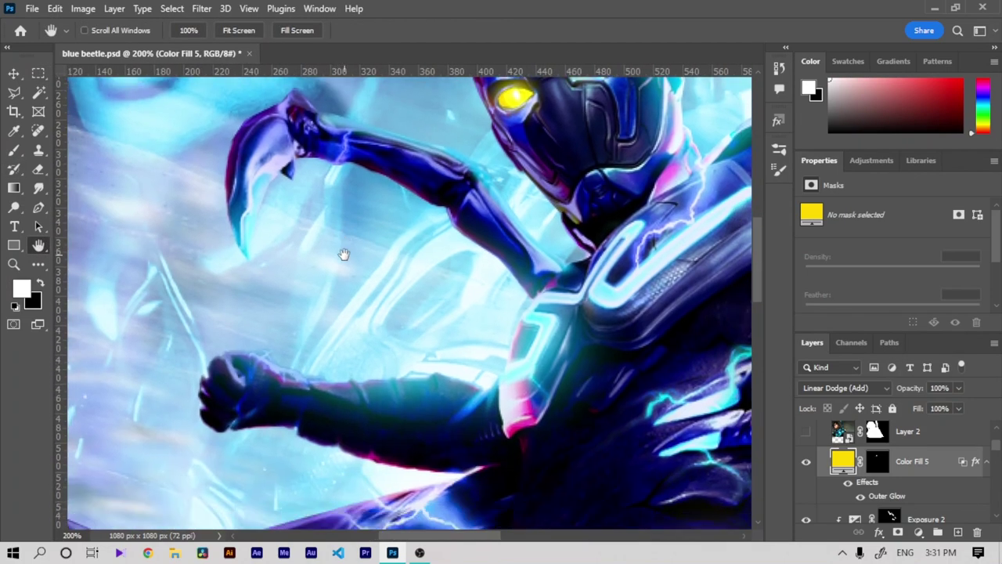
{"action": "key", "text": "ctrl+minus"}
{"action": "mouse_move", "coordinate": [352, 395]}
{"action": "left_mouse_down"}
{"action": "mouse_move", "coordinate": [296, 237]}
{"action": "mouse_move", "coordinate": [368, 347]}
{"action": "mouse_move", "coordinate": [393, 336]}
{"action": "mouse_move", "coordinate": [105, 190]}
{"action": "left_mouse_up"}
{"action": "key", "text": "ctrl+plus"}
{"action": "mouse_move", "coordinate": [548, 188]}
{"action": "left_mouse_down"}
{"action": "mouse_move", "coordinate": [313, 180]}
{"action": "mouse_move", "coordinate": [525, 405]}
{"action": "mouse_move", "coordinate": [447, 318]}
{"action": "left_mouse_up"}
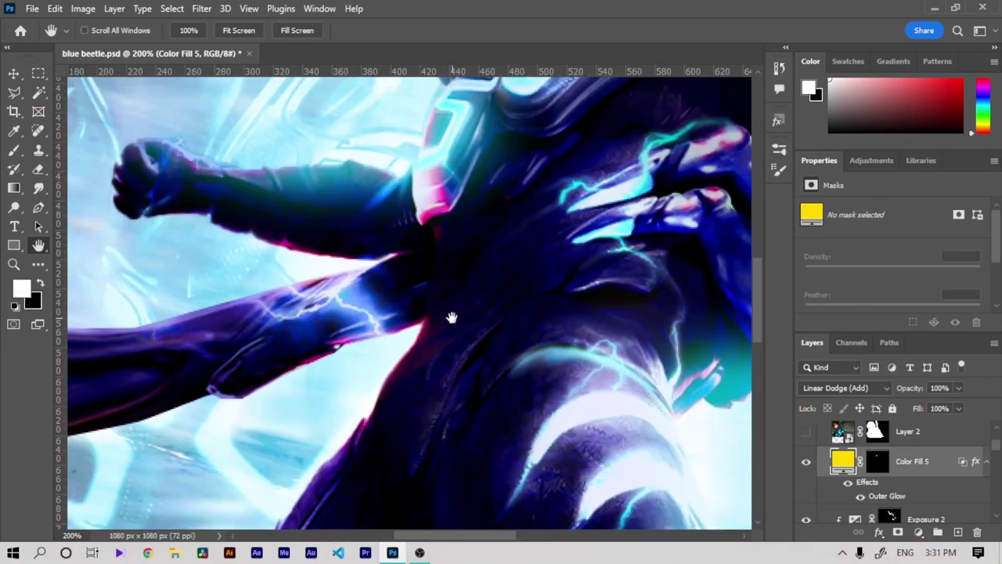
{"action": "key", "text": "ctrl+minus"}
{"action": "key", "text": "ctrl+minus"}
{"action": "key", "text": "ctrl+minus"}
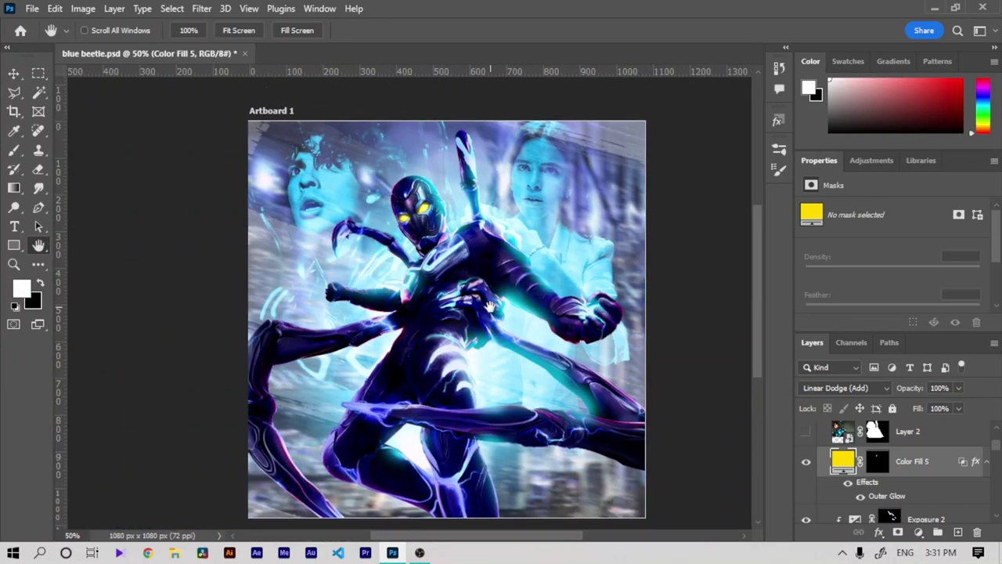